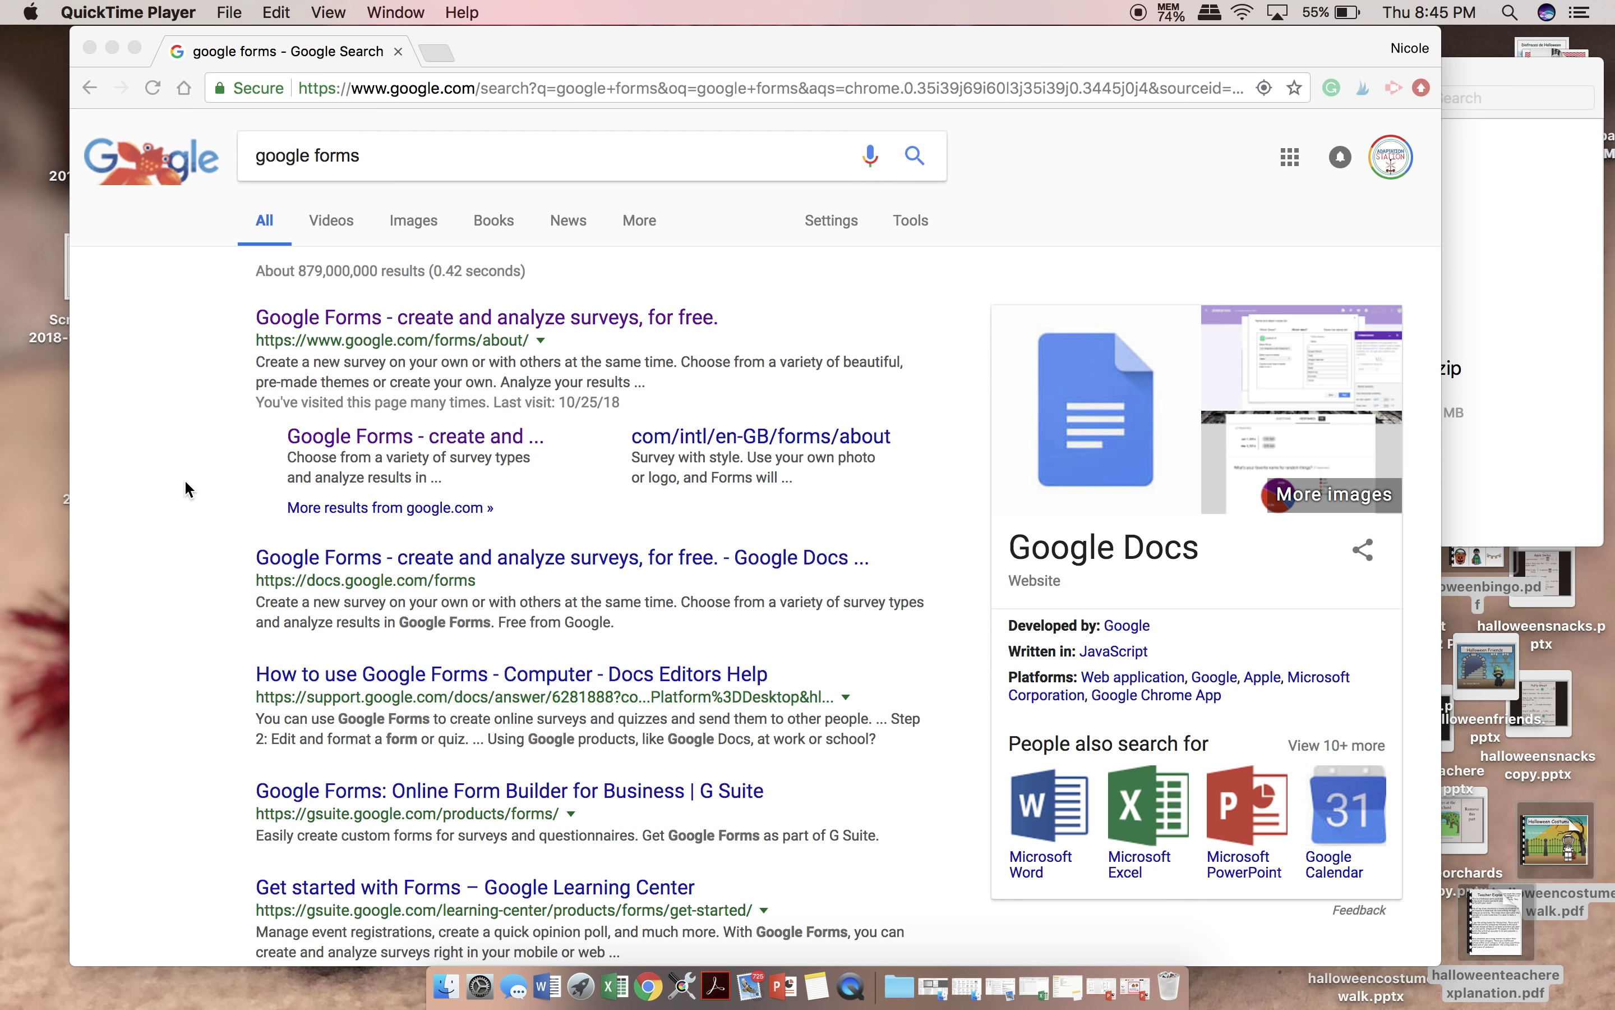
- Go from the search results to the Google Forms home page with templates and recent forms
click(427, 316)
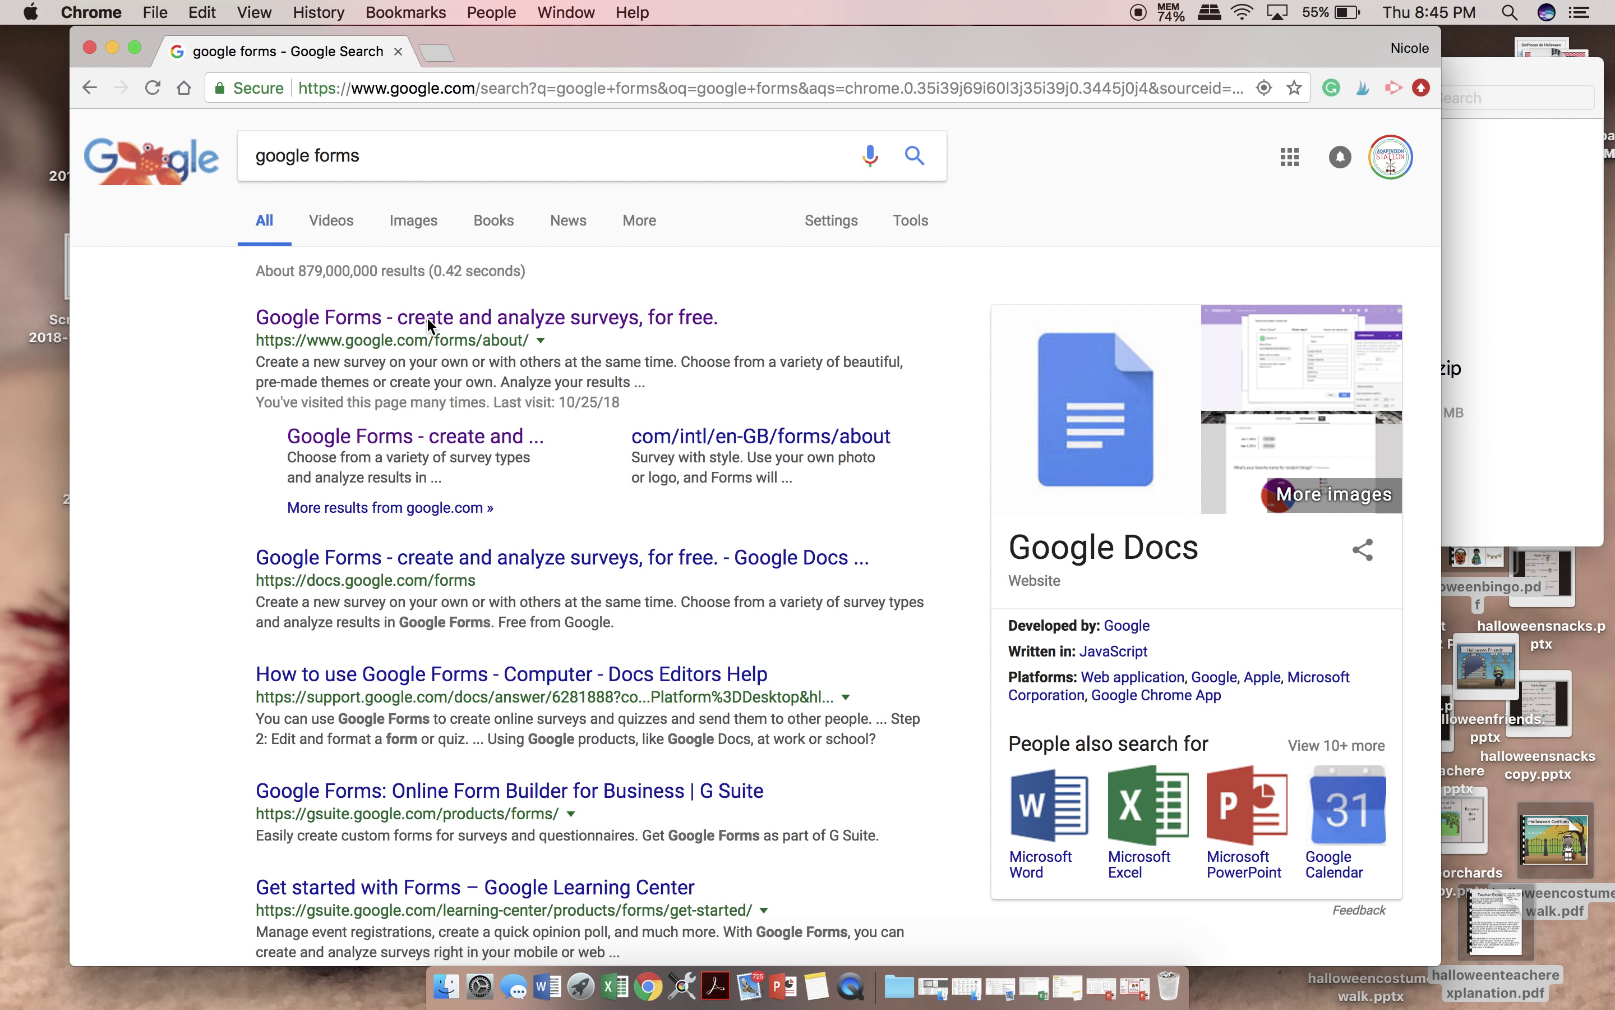
click(471, 327)
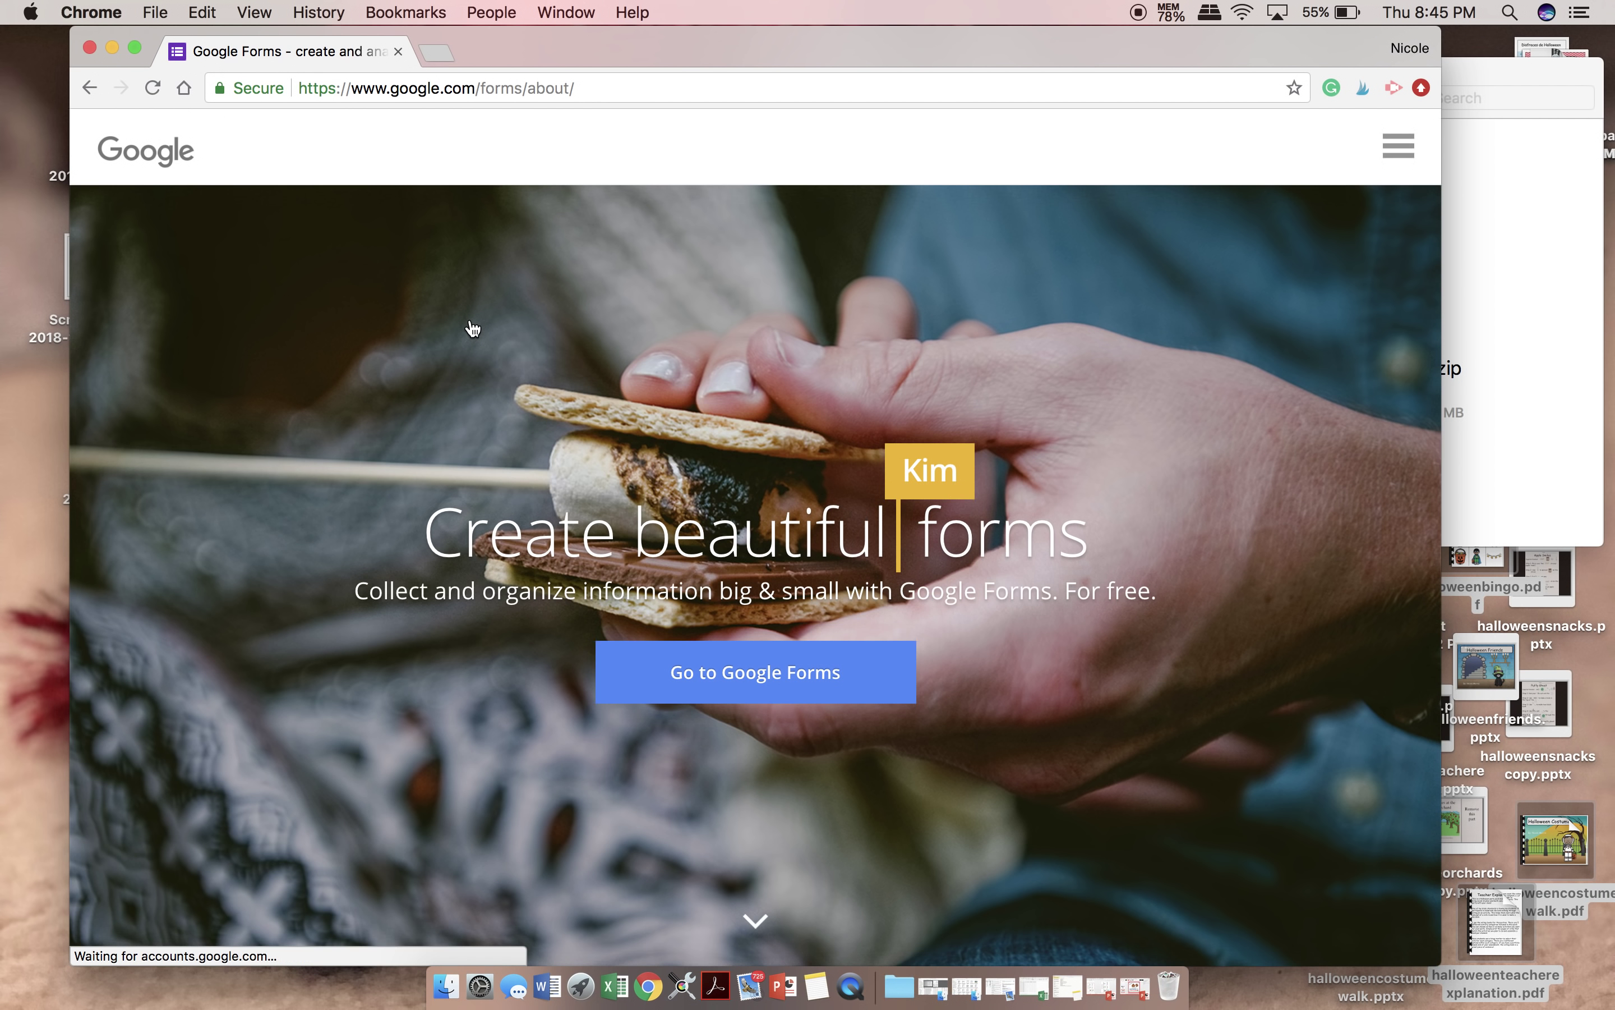
click(698, 670)
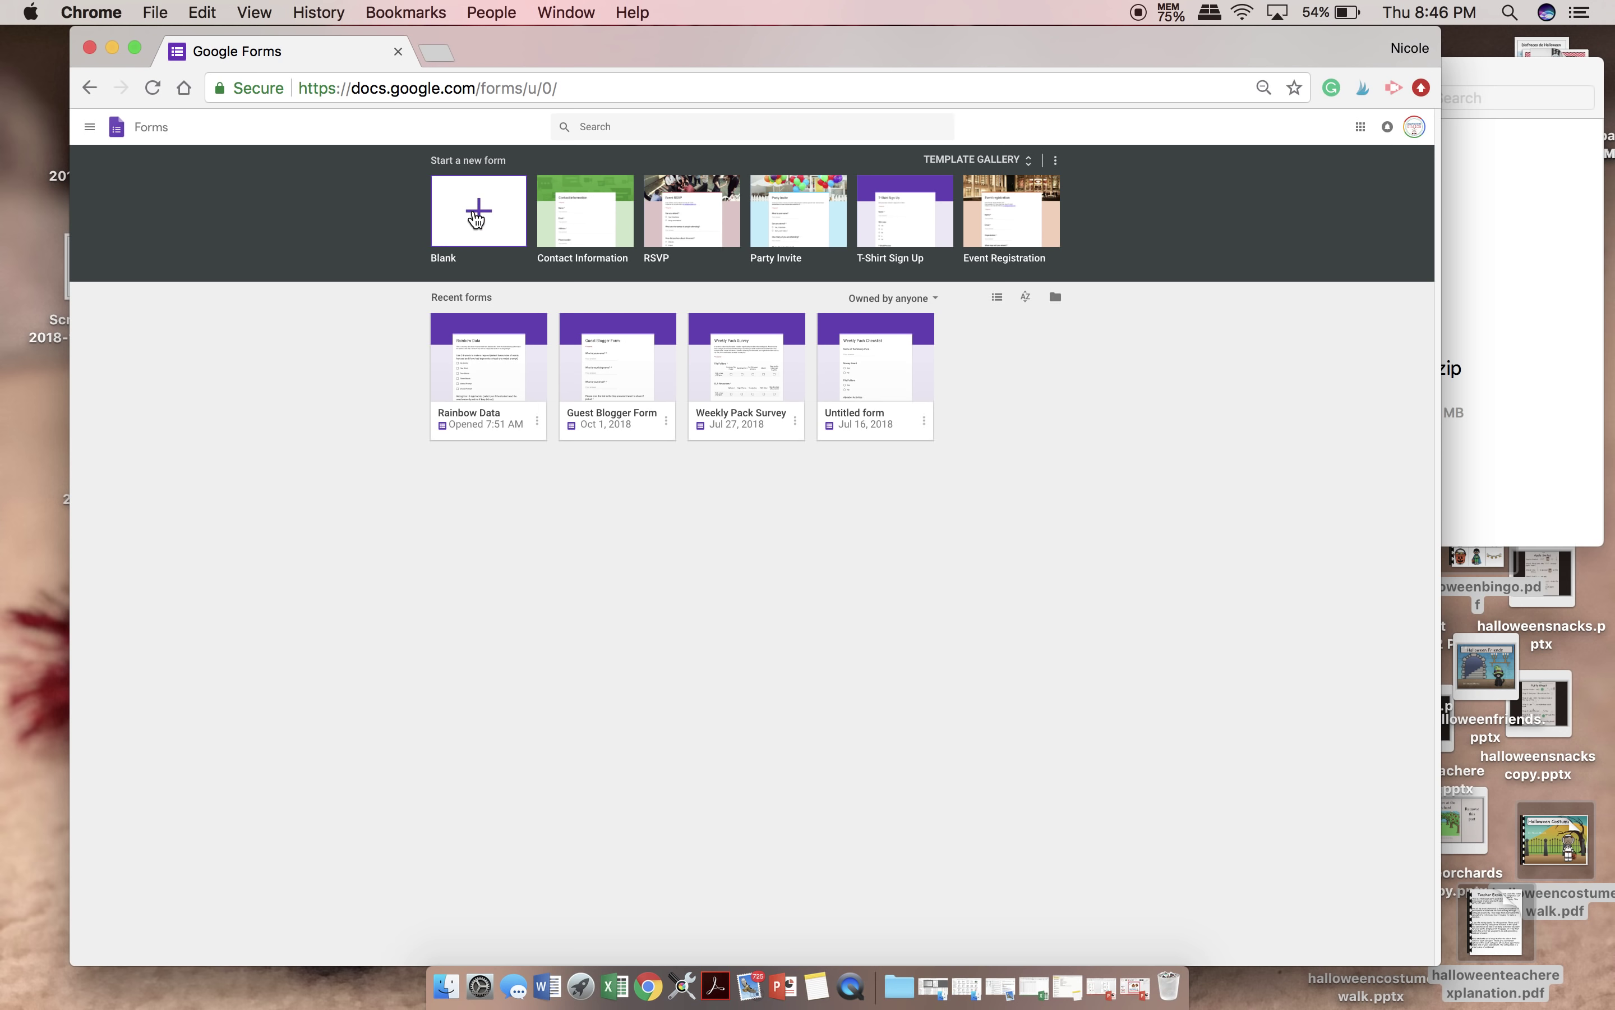
- Create a new form from the Blank template
click(469, 207)
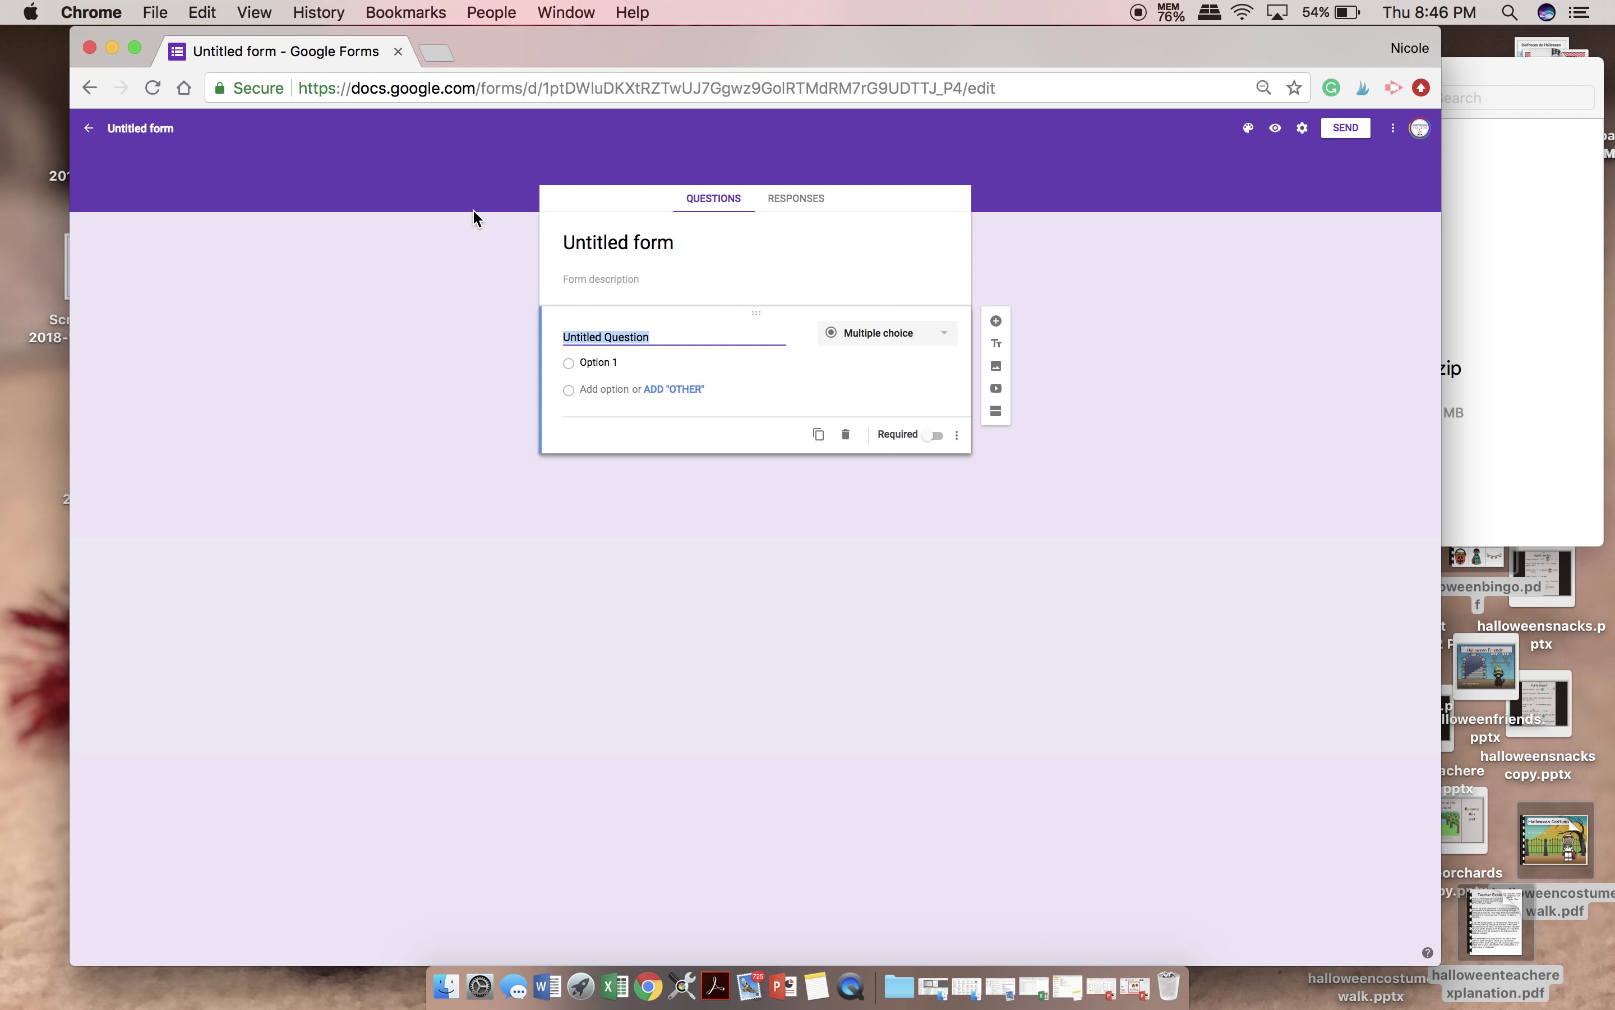
- Title the form 'Teal Data Sheet' and save the file under that same name
click(608, 243)
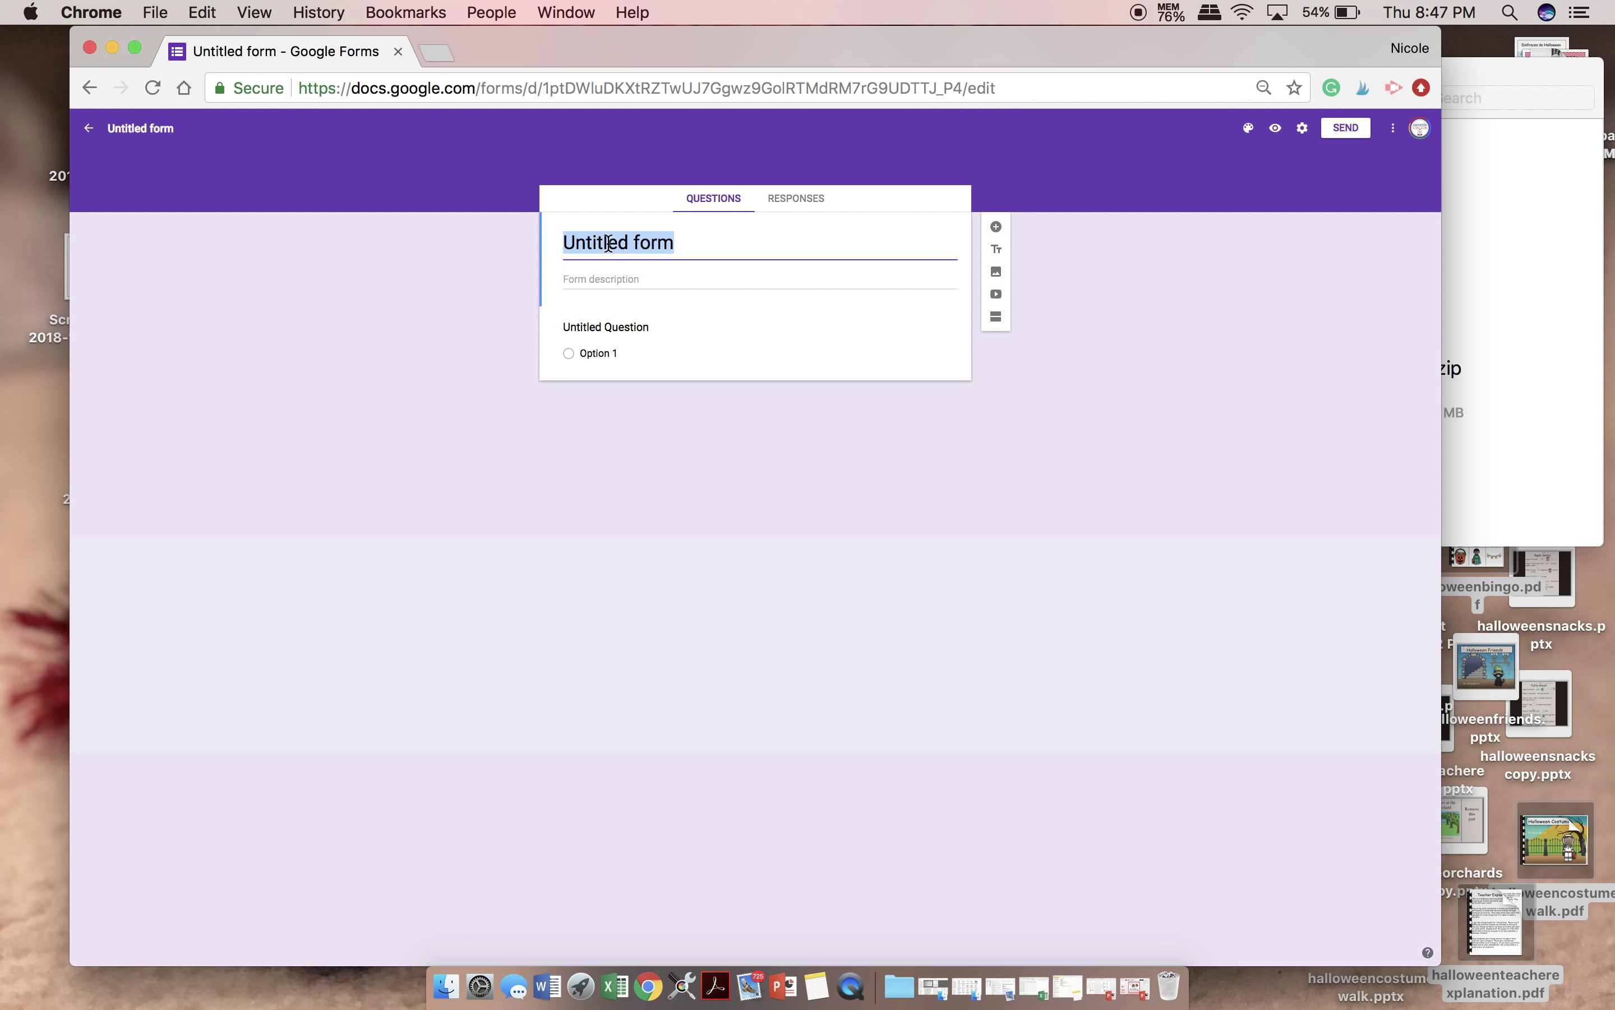
text(Te)
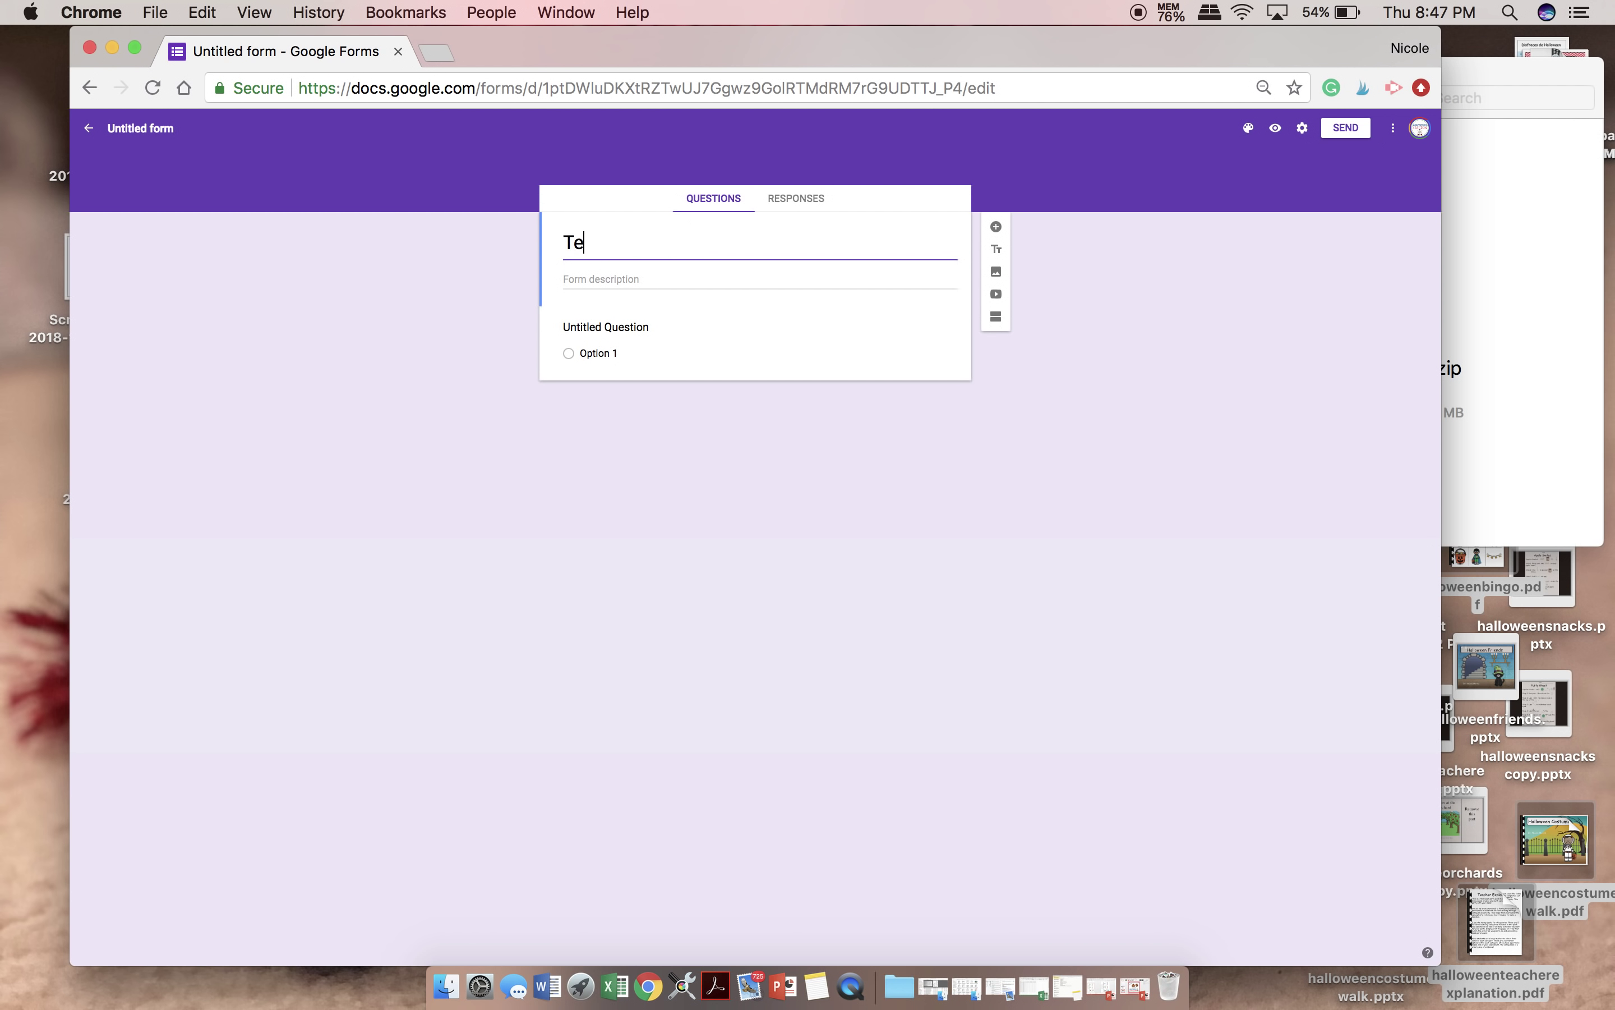
text(al Data Sheet)
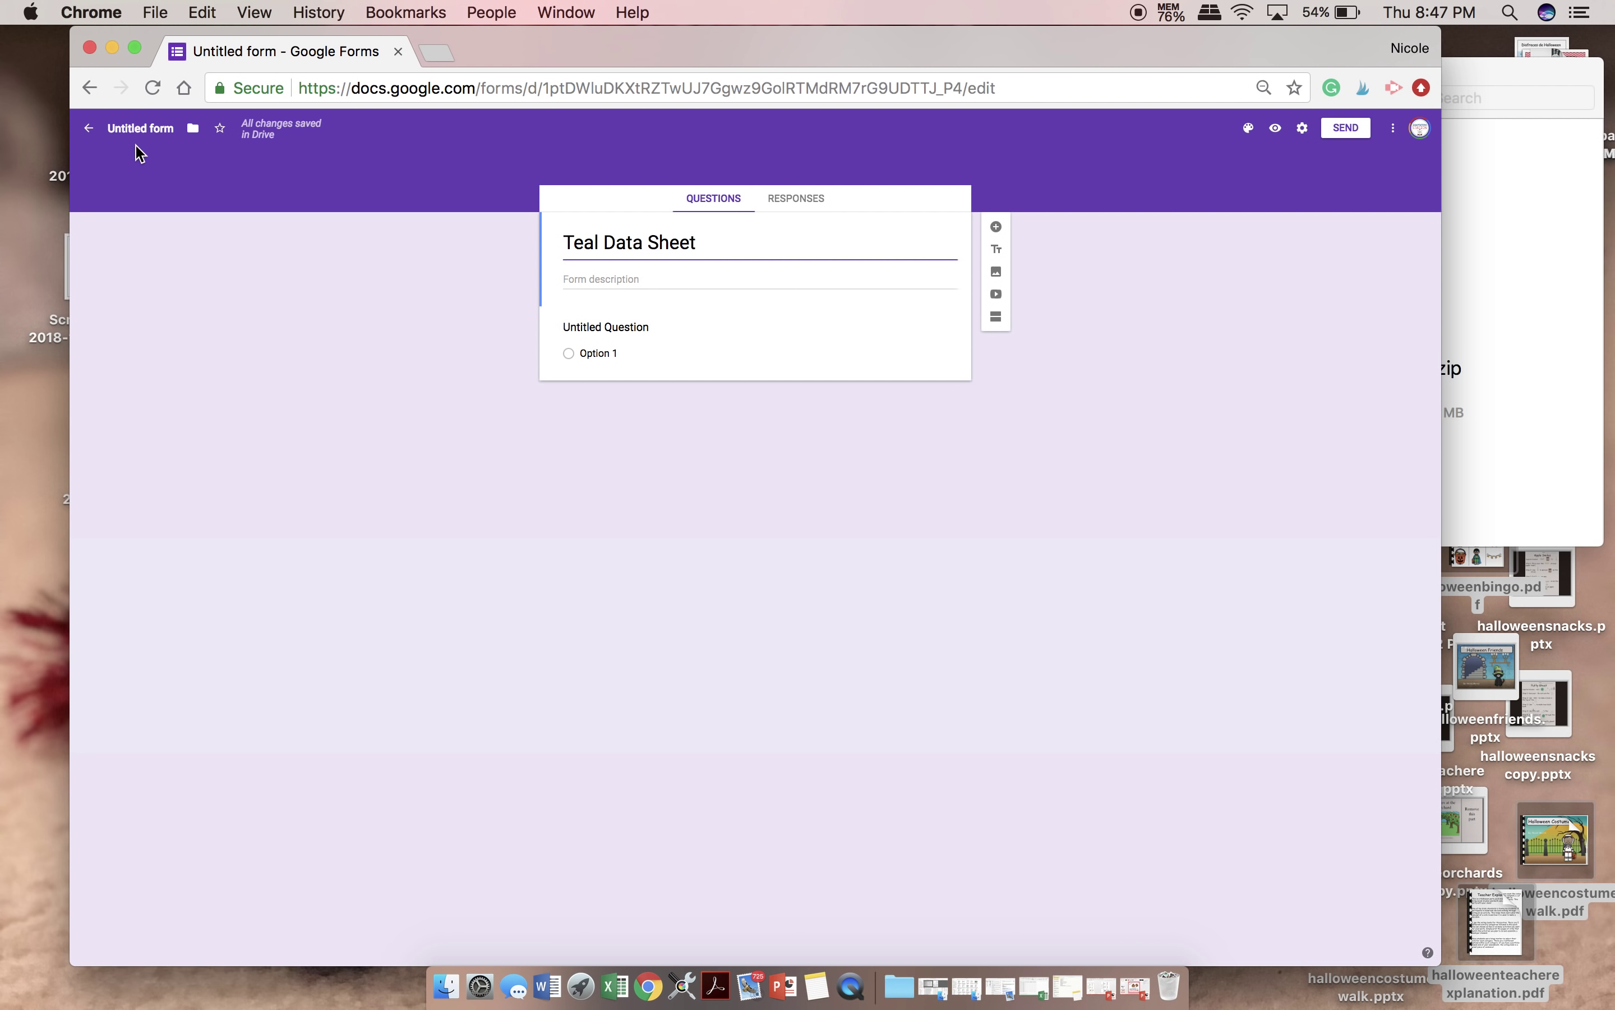
click(121, 133)
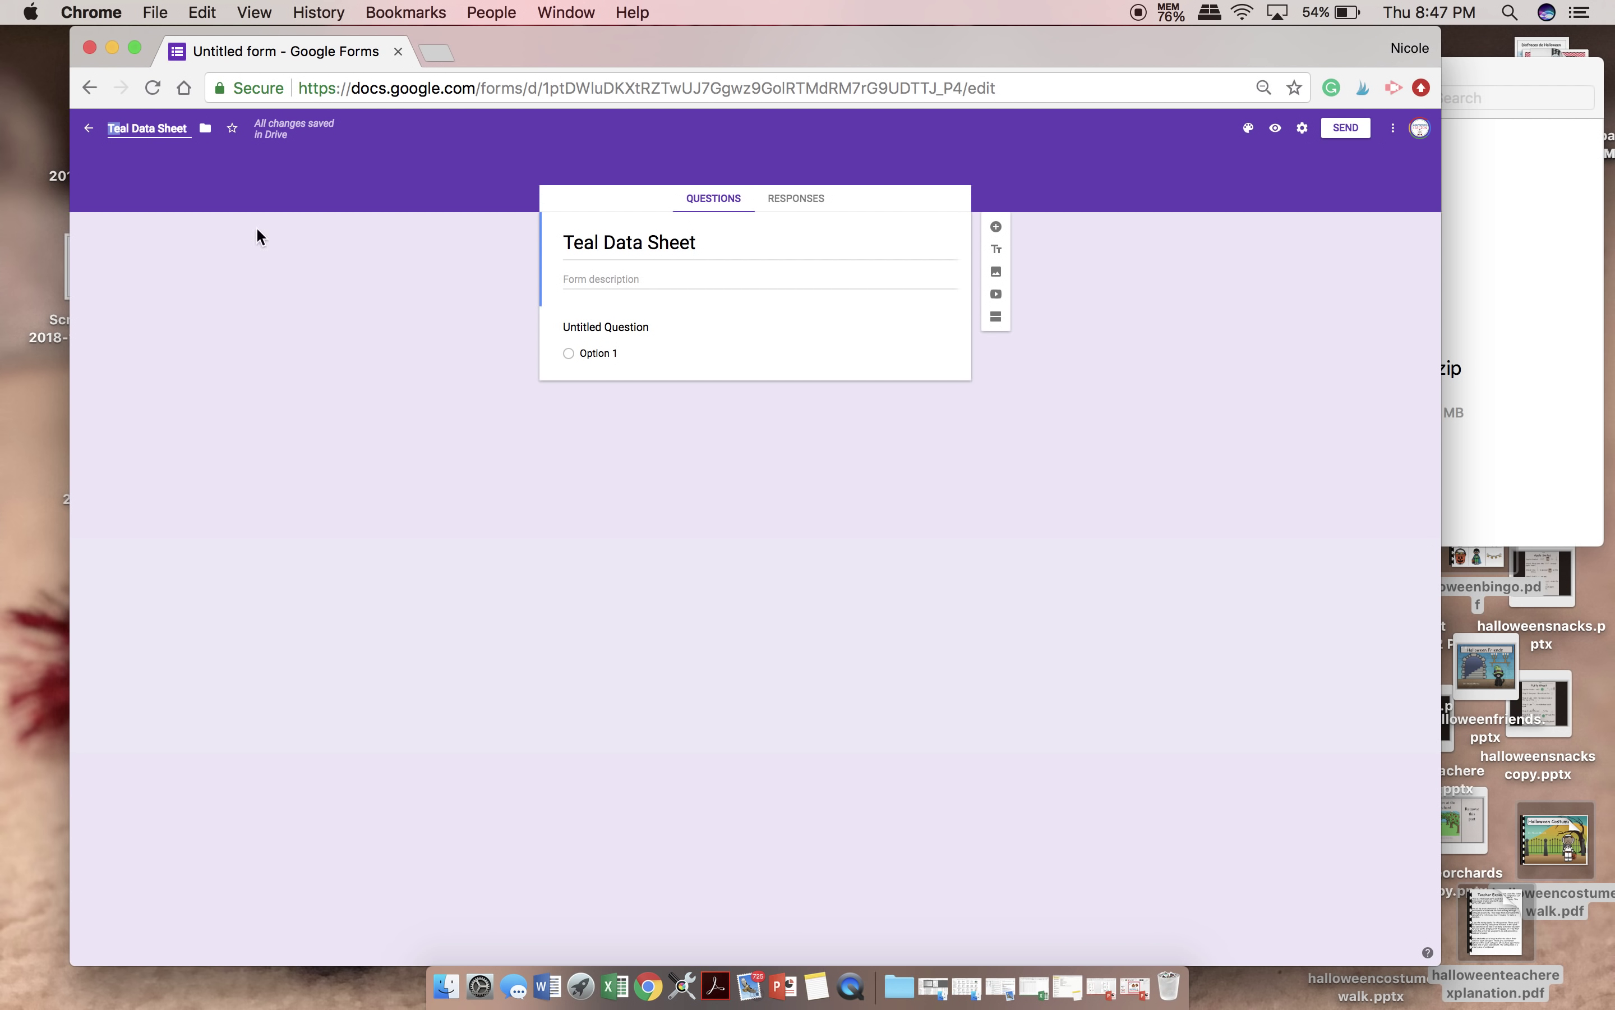
click(335, 364)
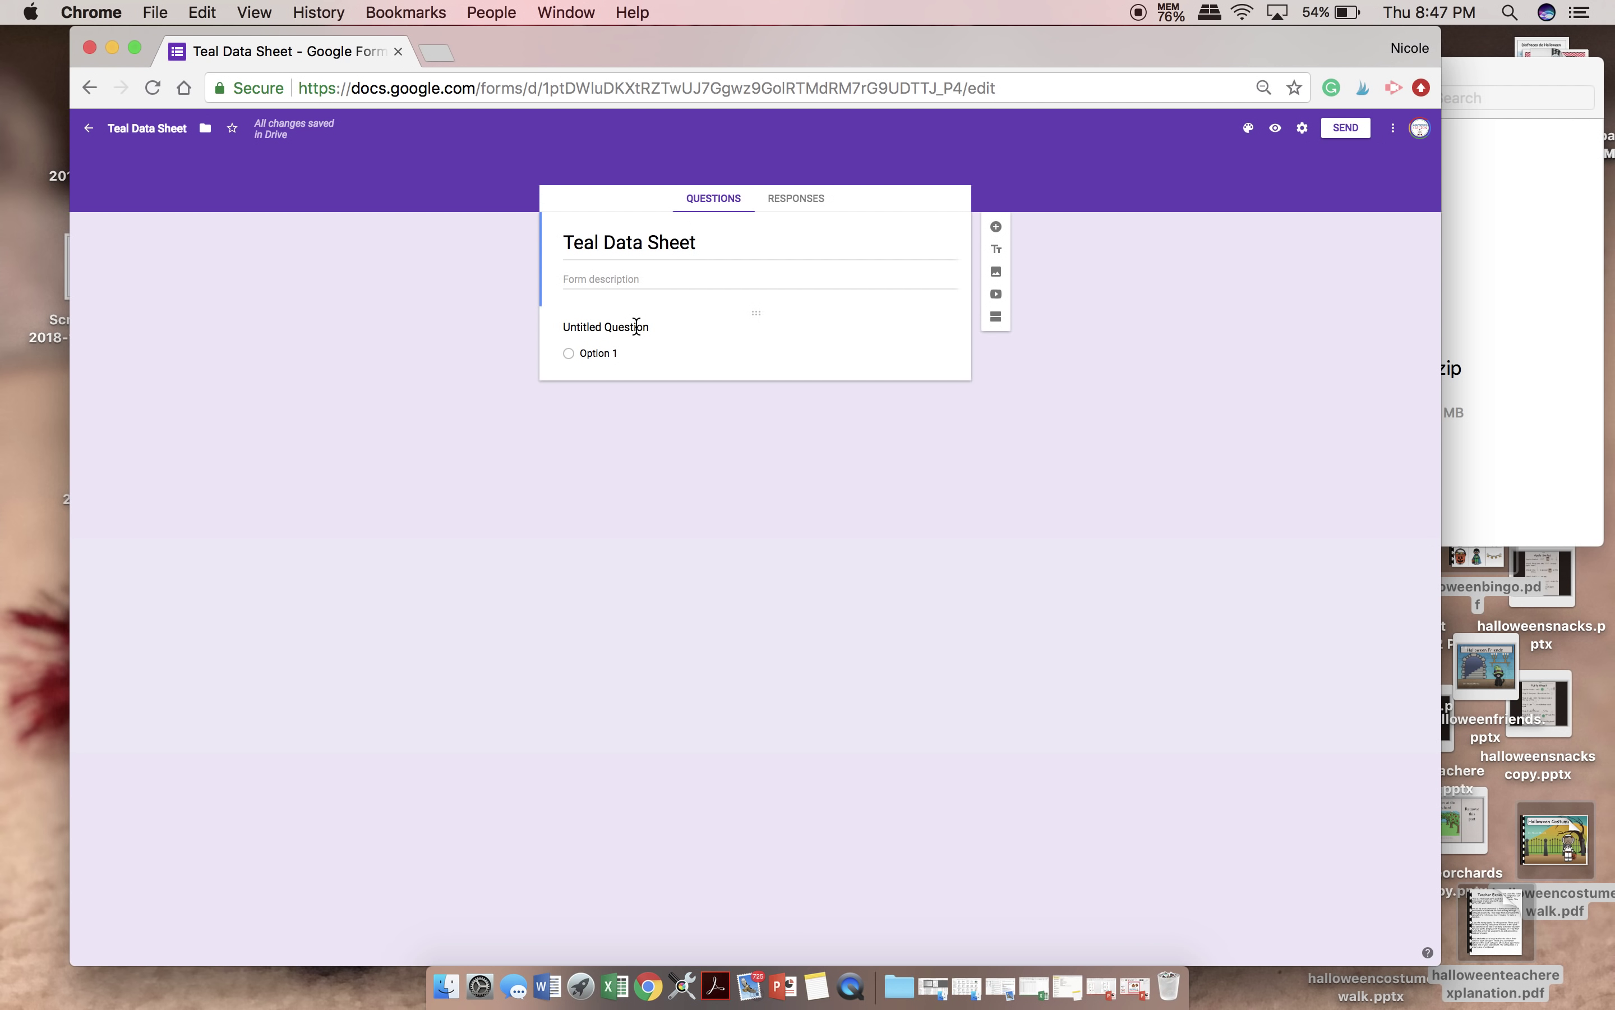
- Retitle the first question 'Recognize 10 sight words' and change its type to Checkboxes
click(636, 327)
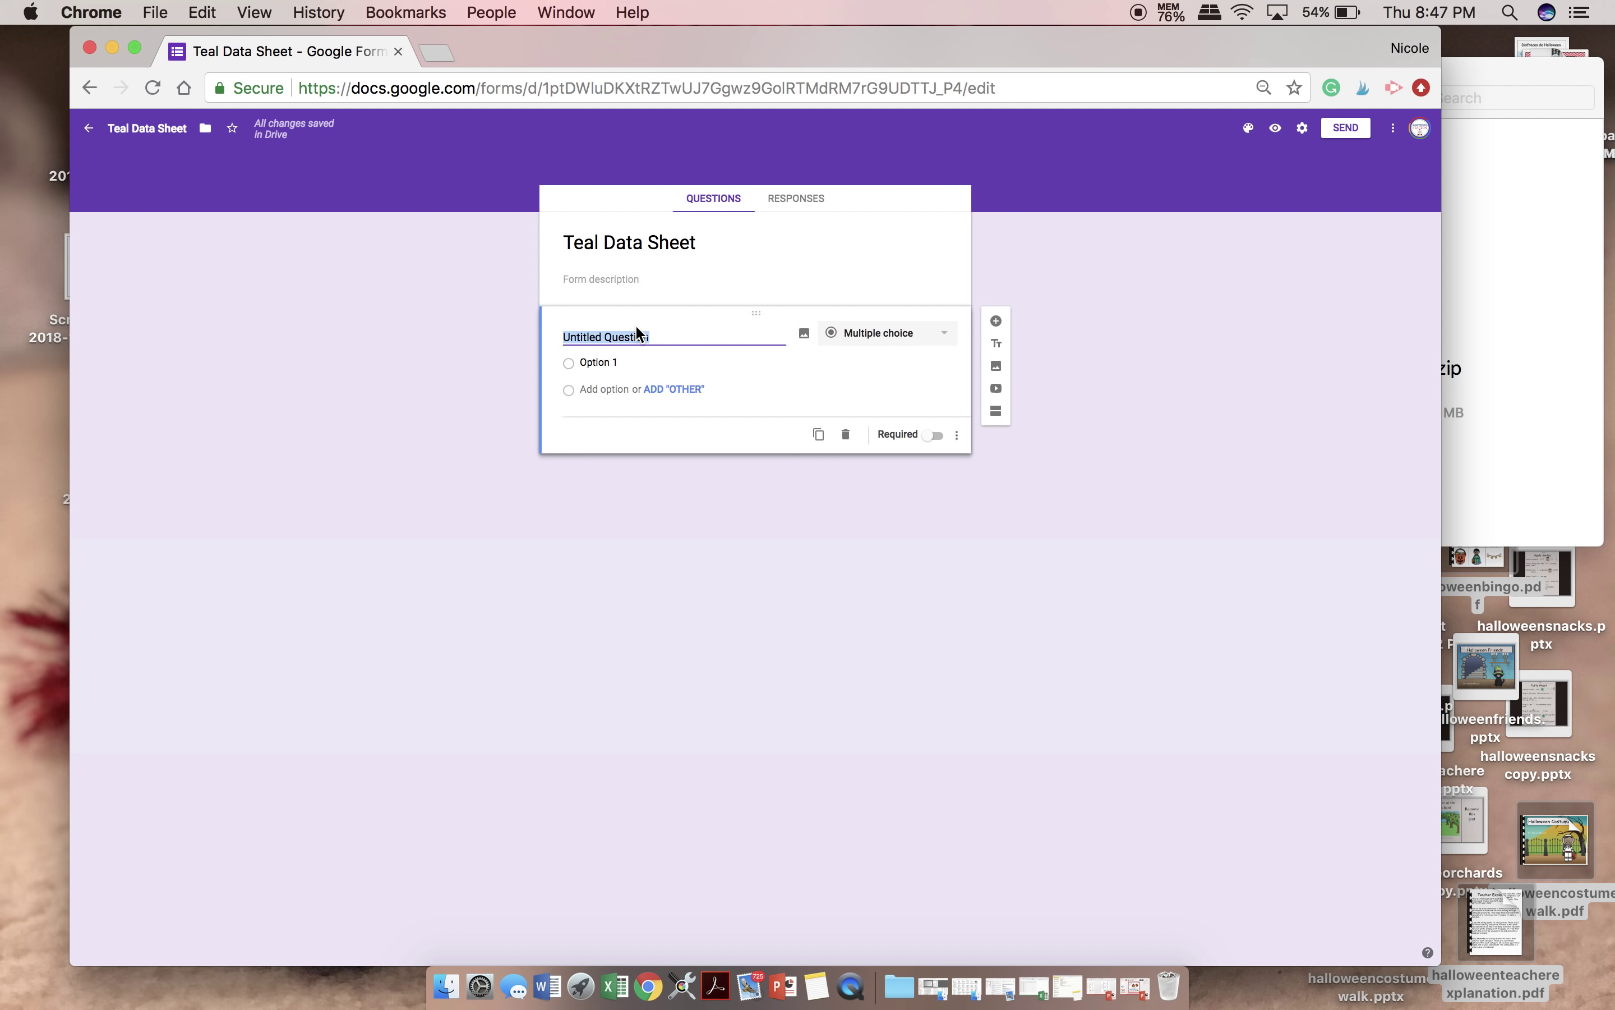
text(Reco)
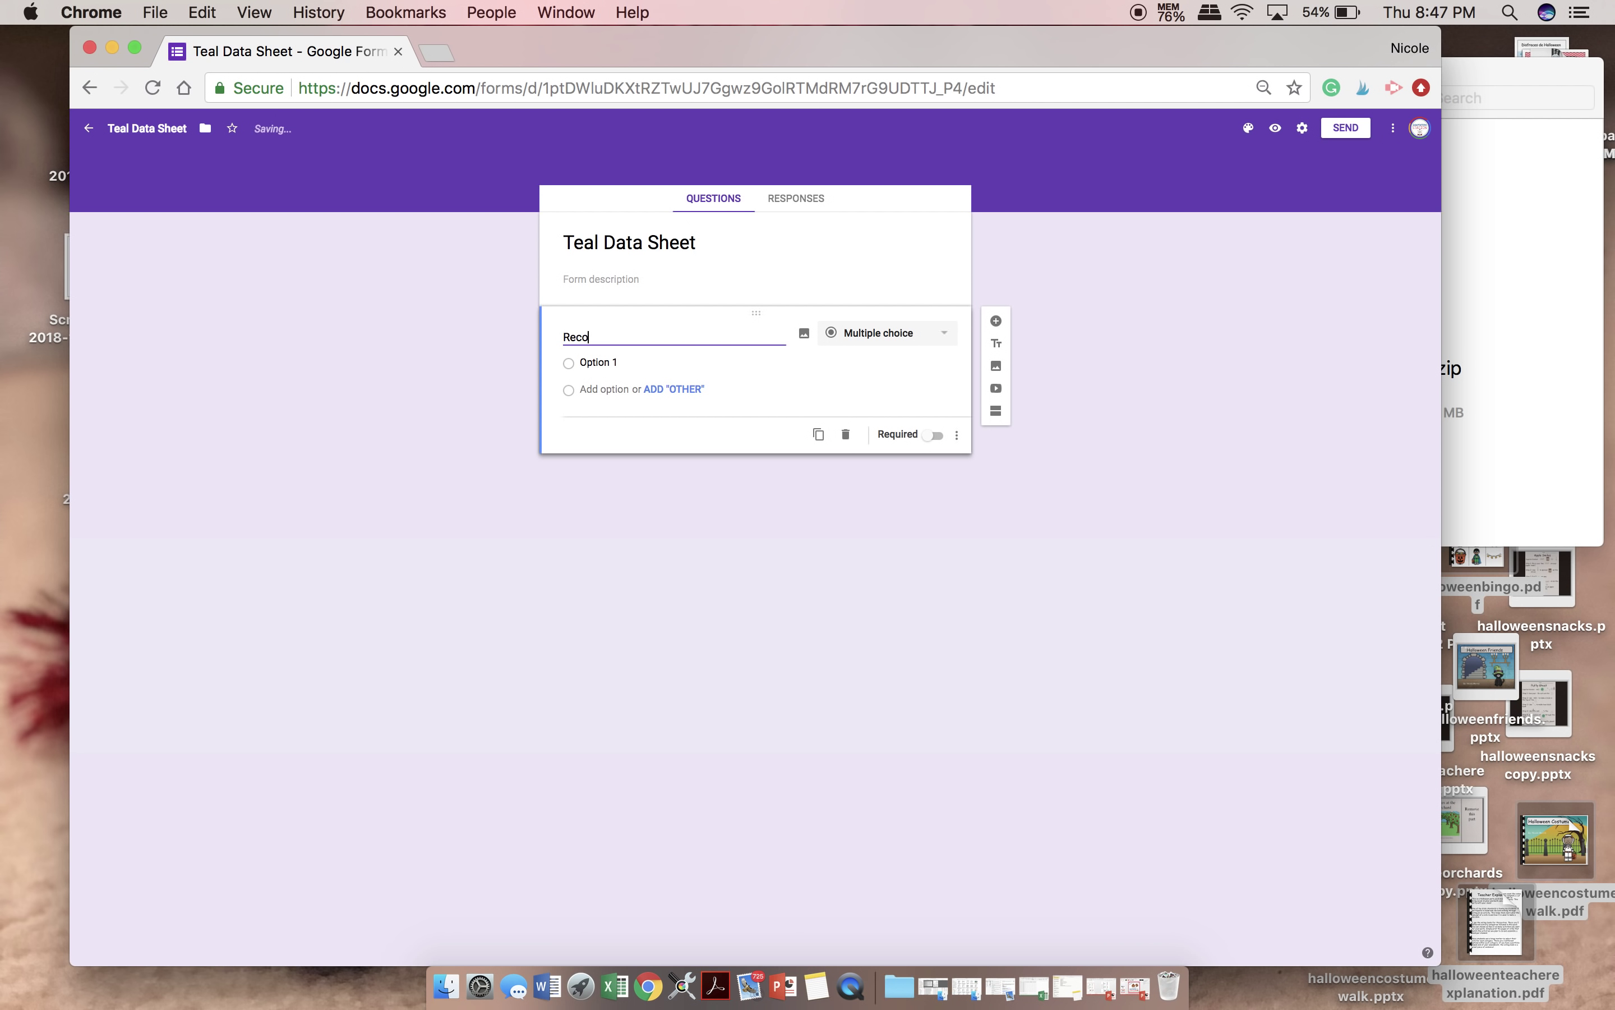
text(gnize 10)
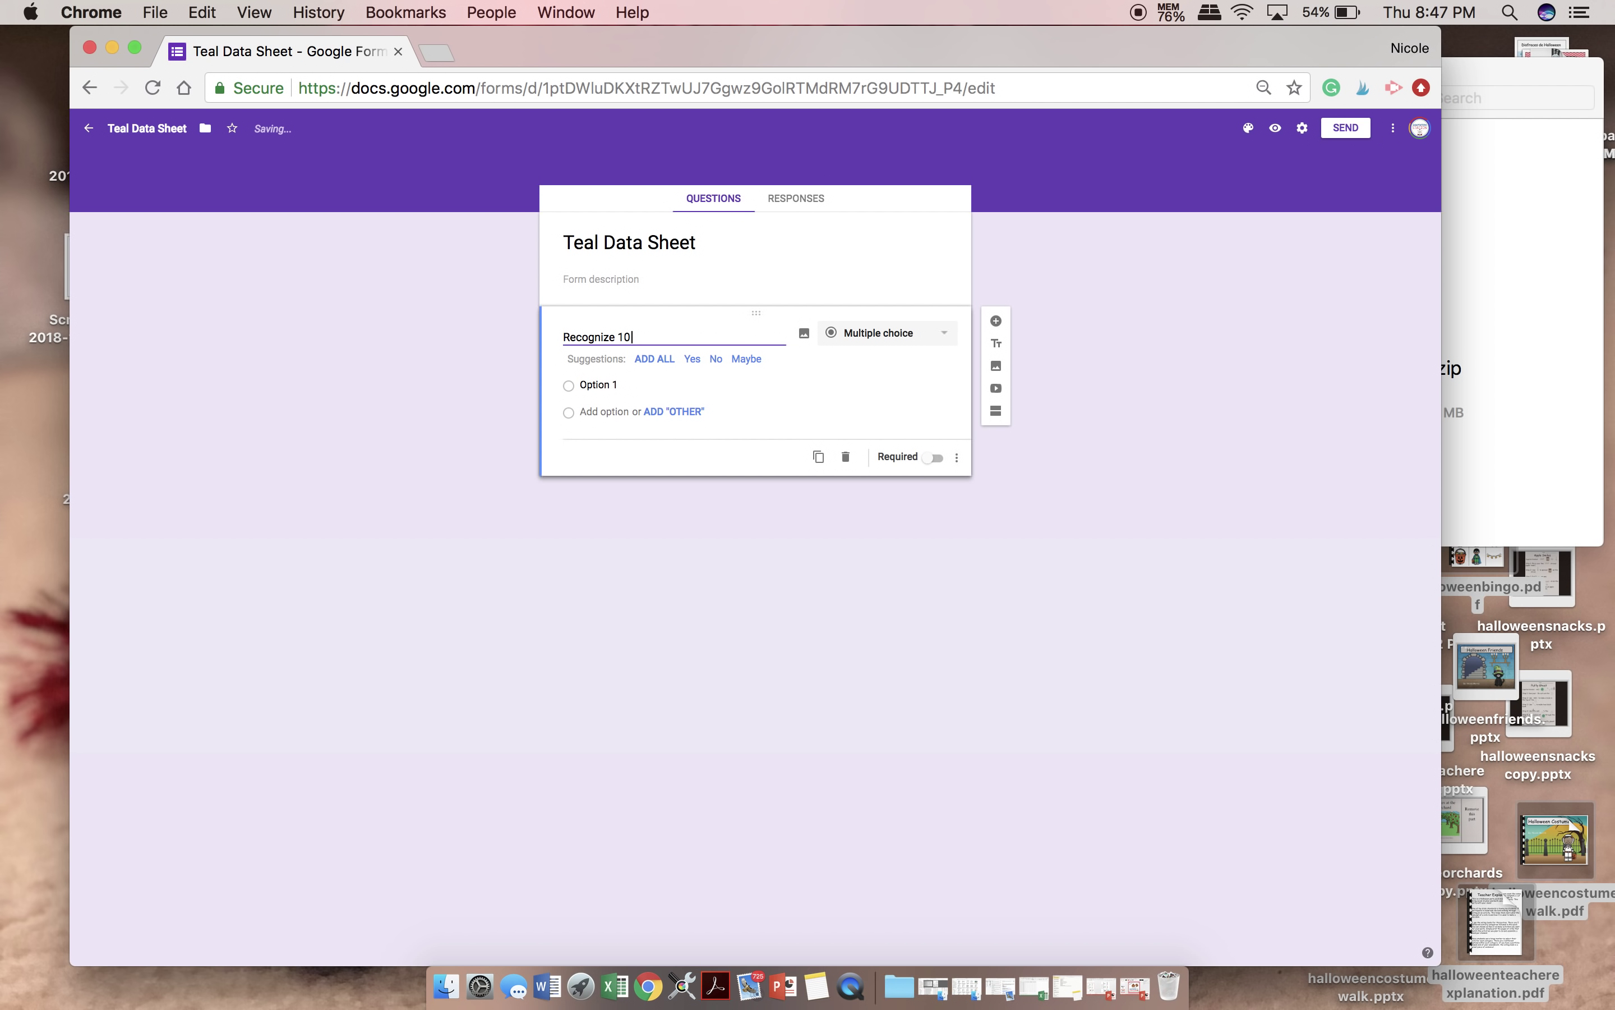
text( sight words)
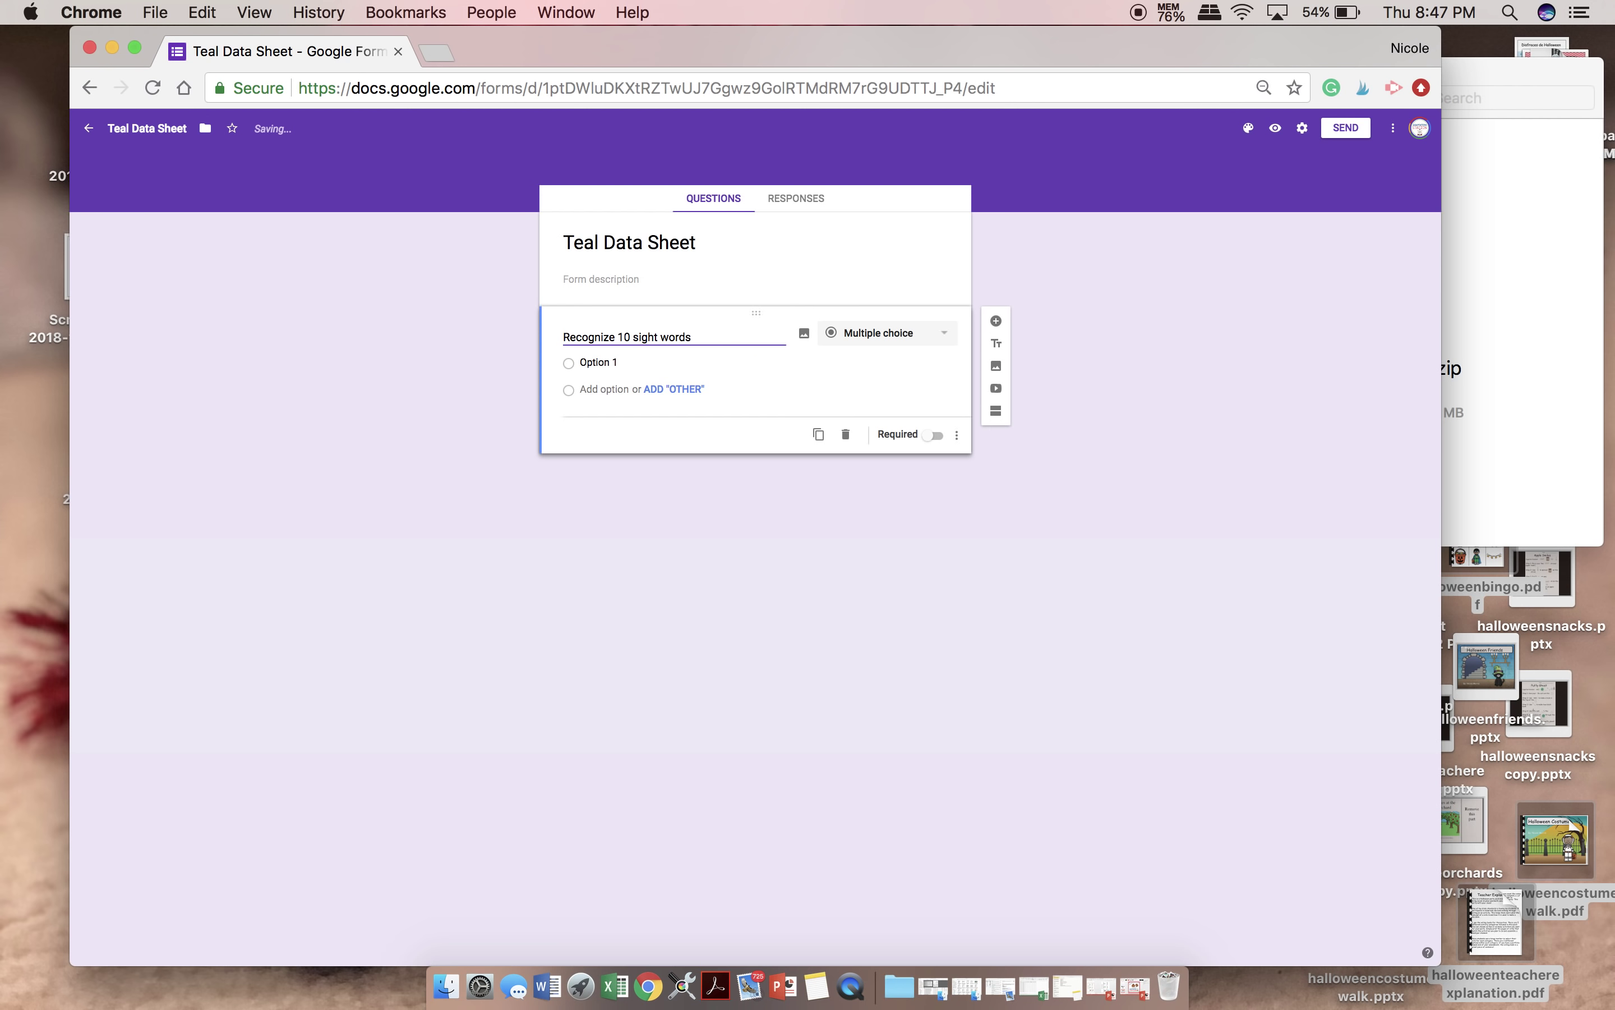
click(924, 344)
click(903, 364)
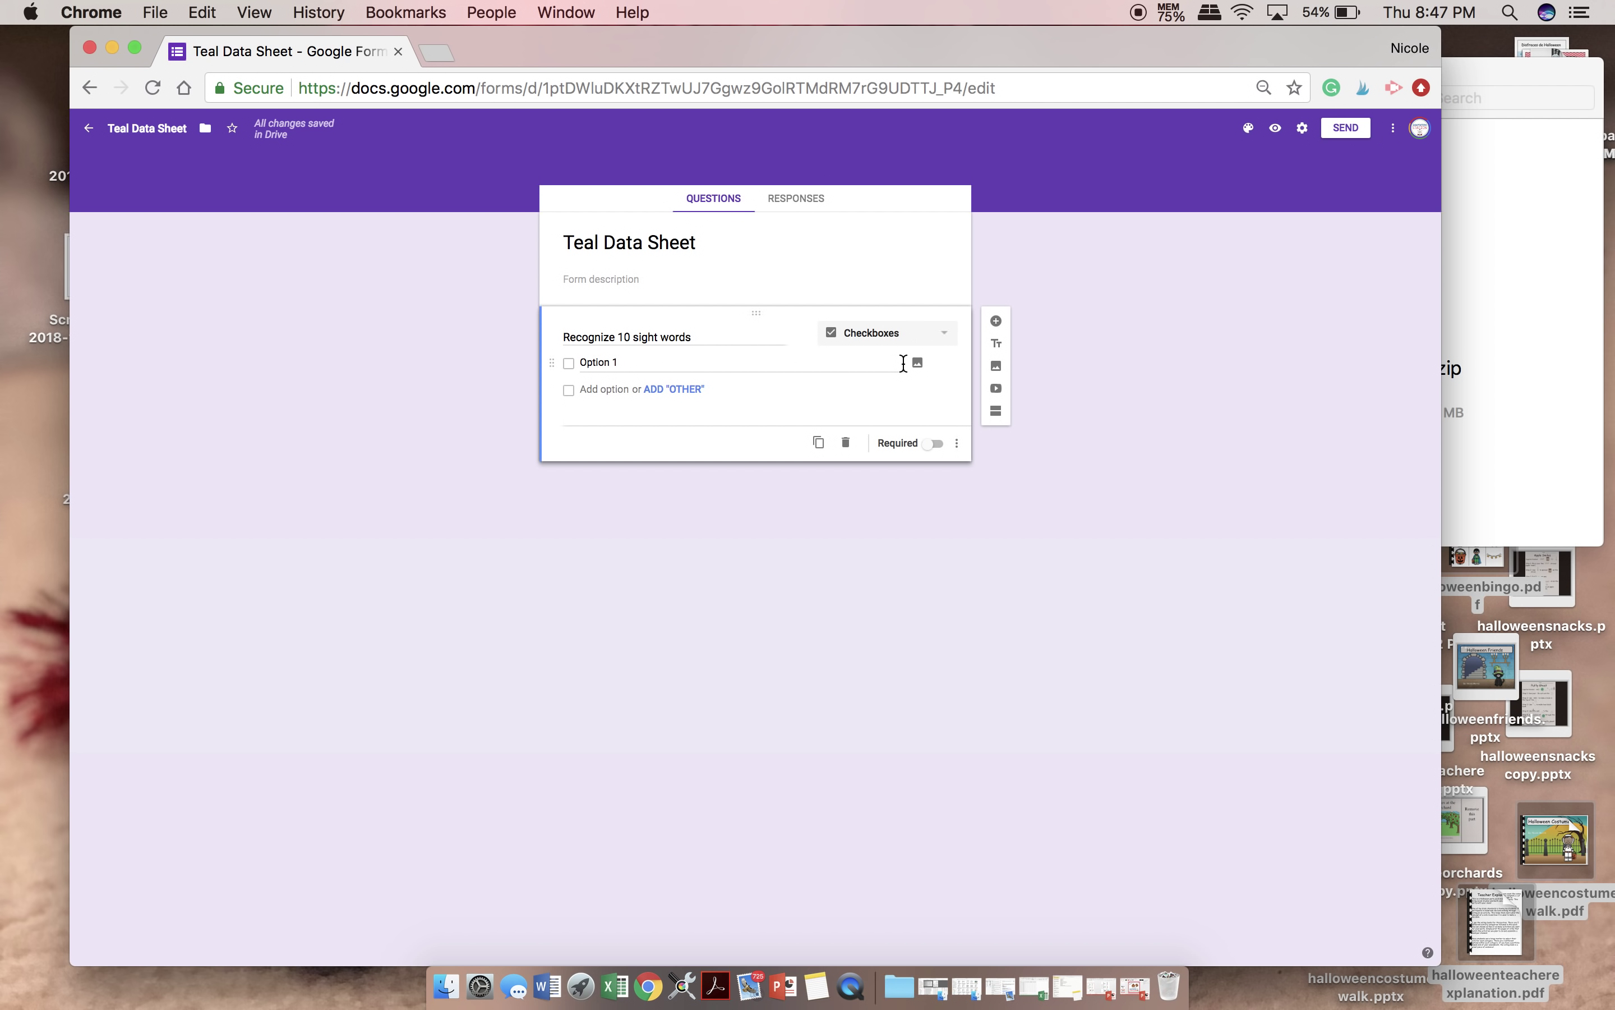
- Enter the first ten answer choices, from 'And yes' and 'and no' through 'for no'
click(596, 366)
text(And )
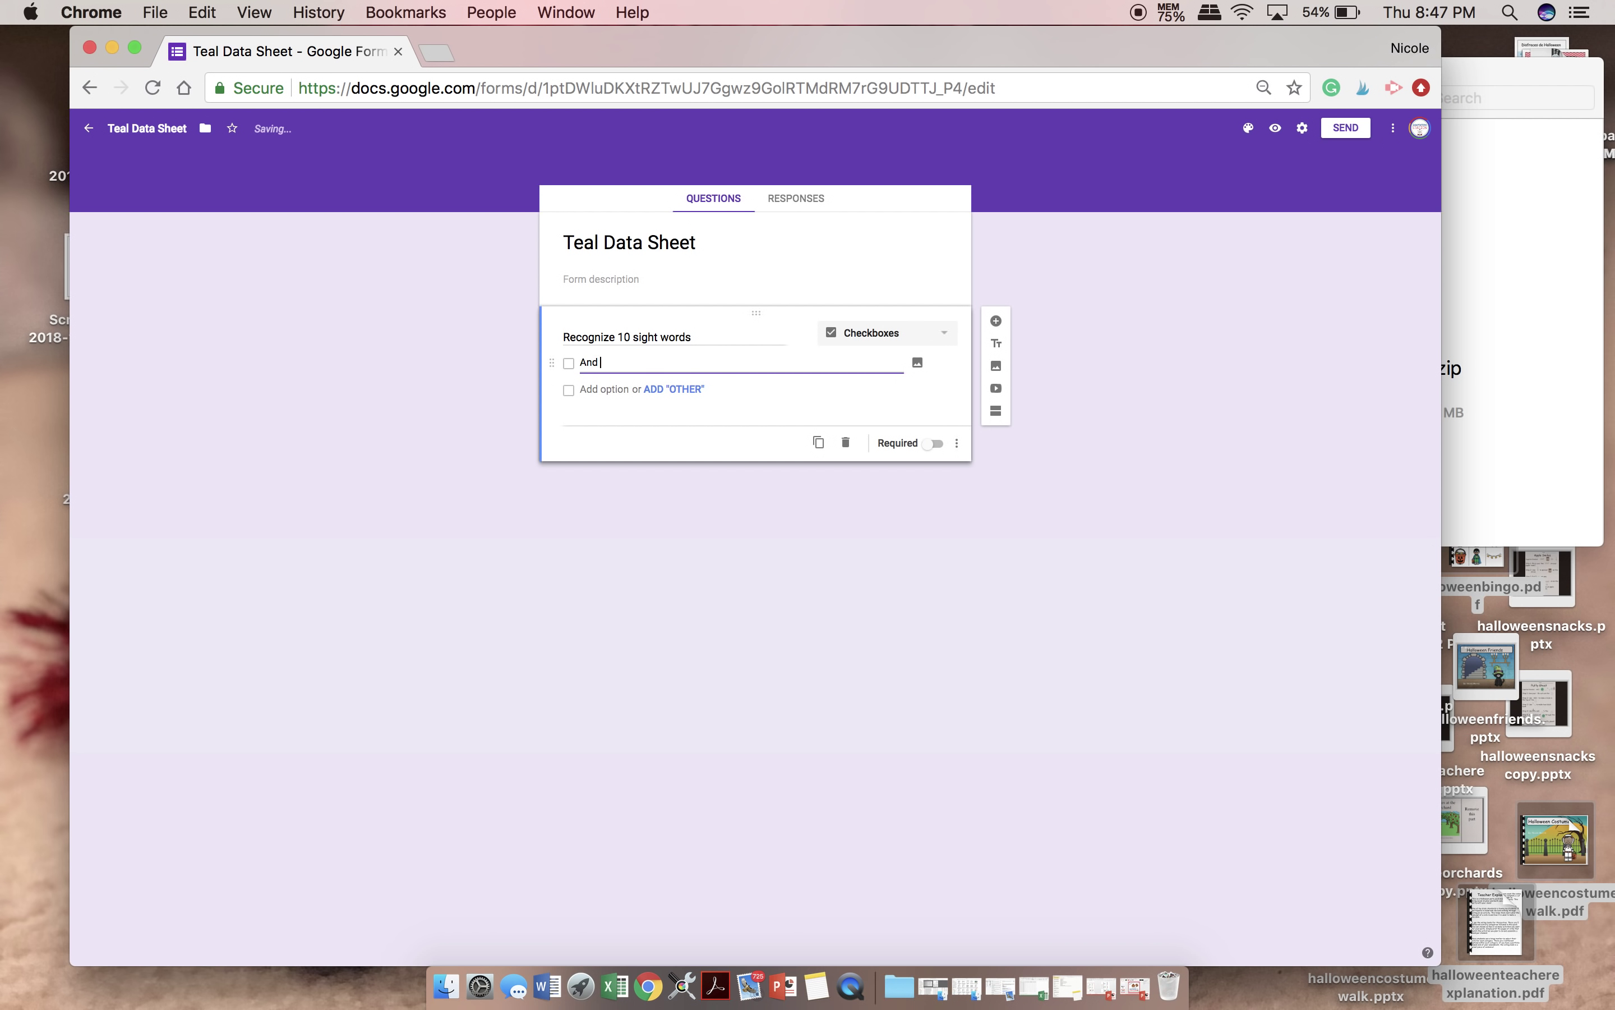
text(yes)
click(610, 393)
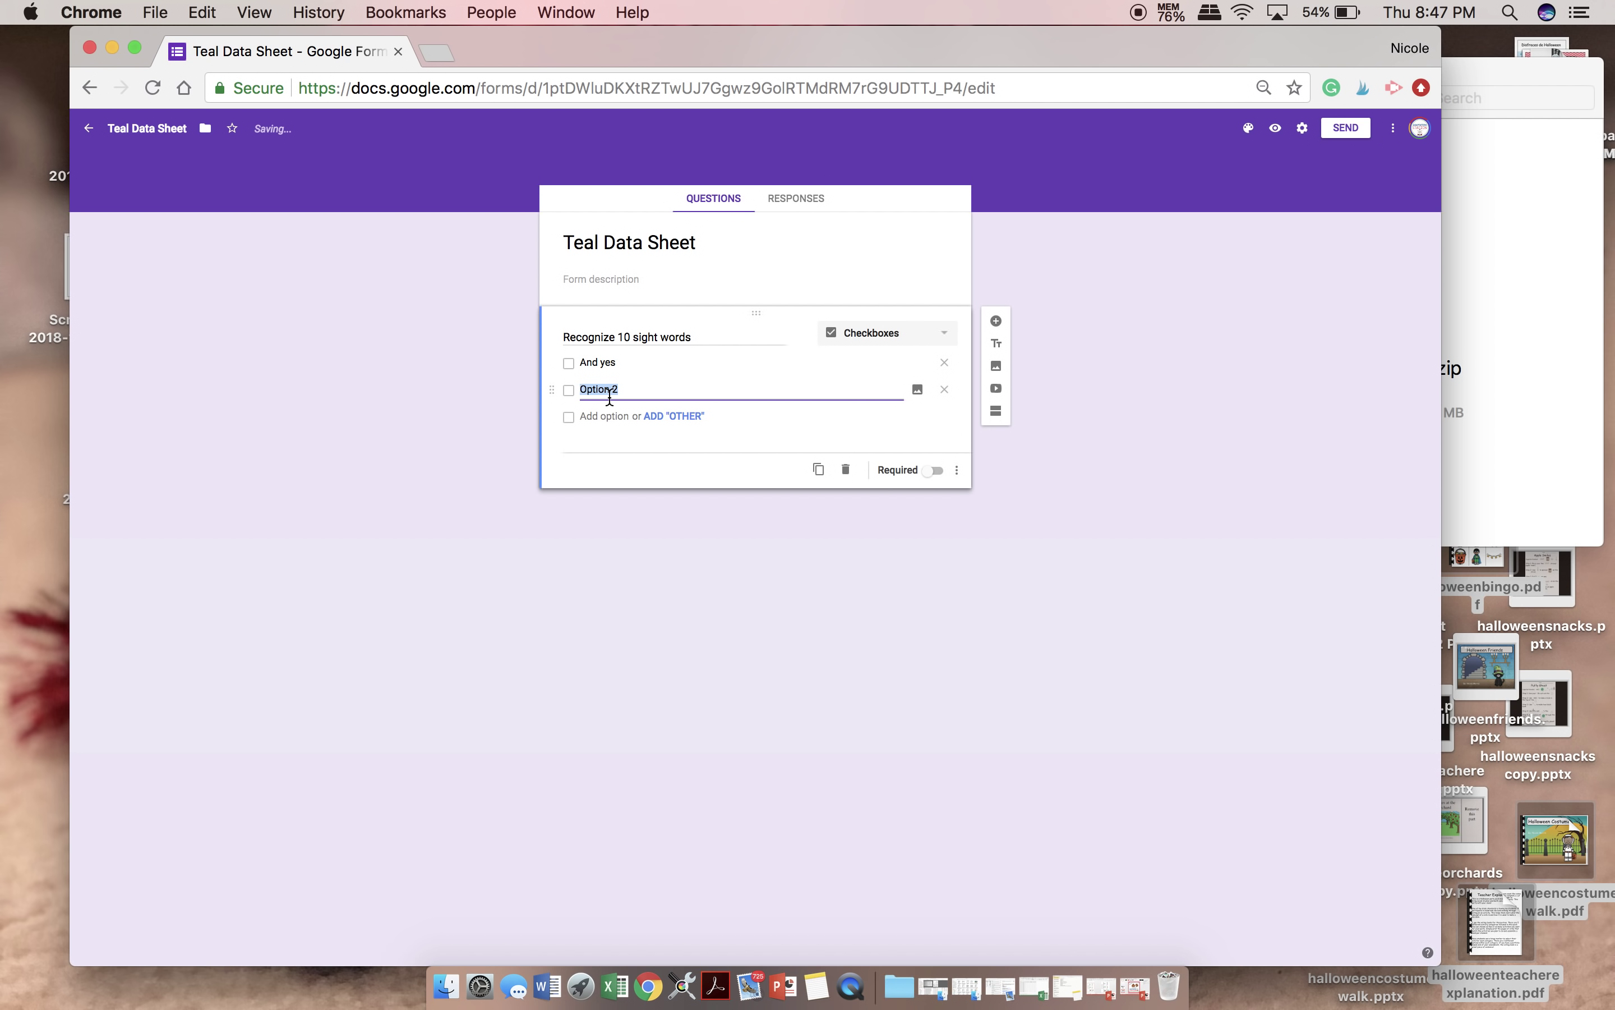
text(and no)
click(605, 415)
text(the yes)
click(593, 443)
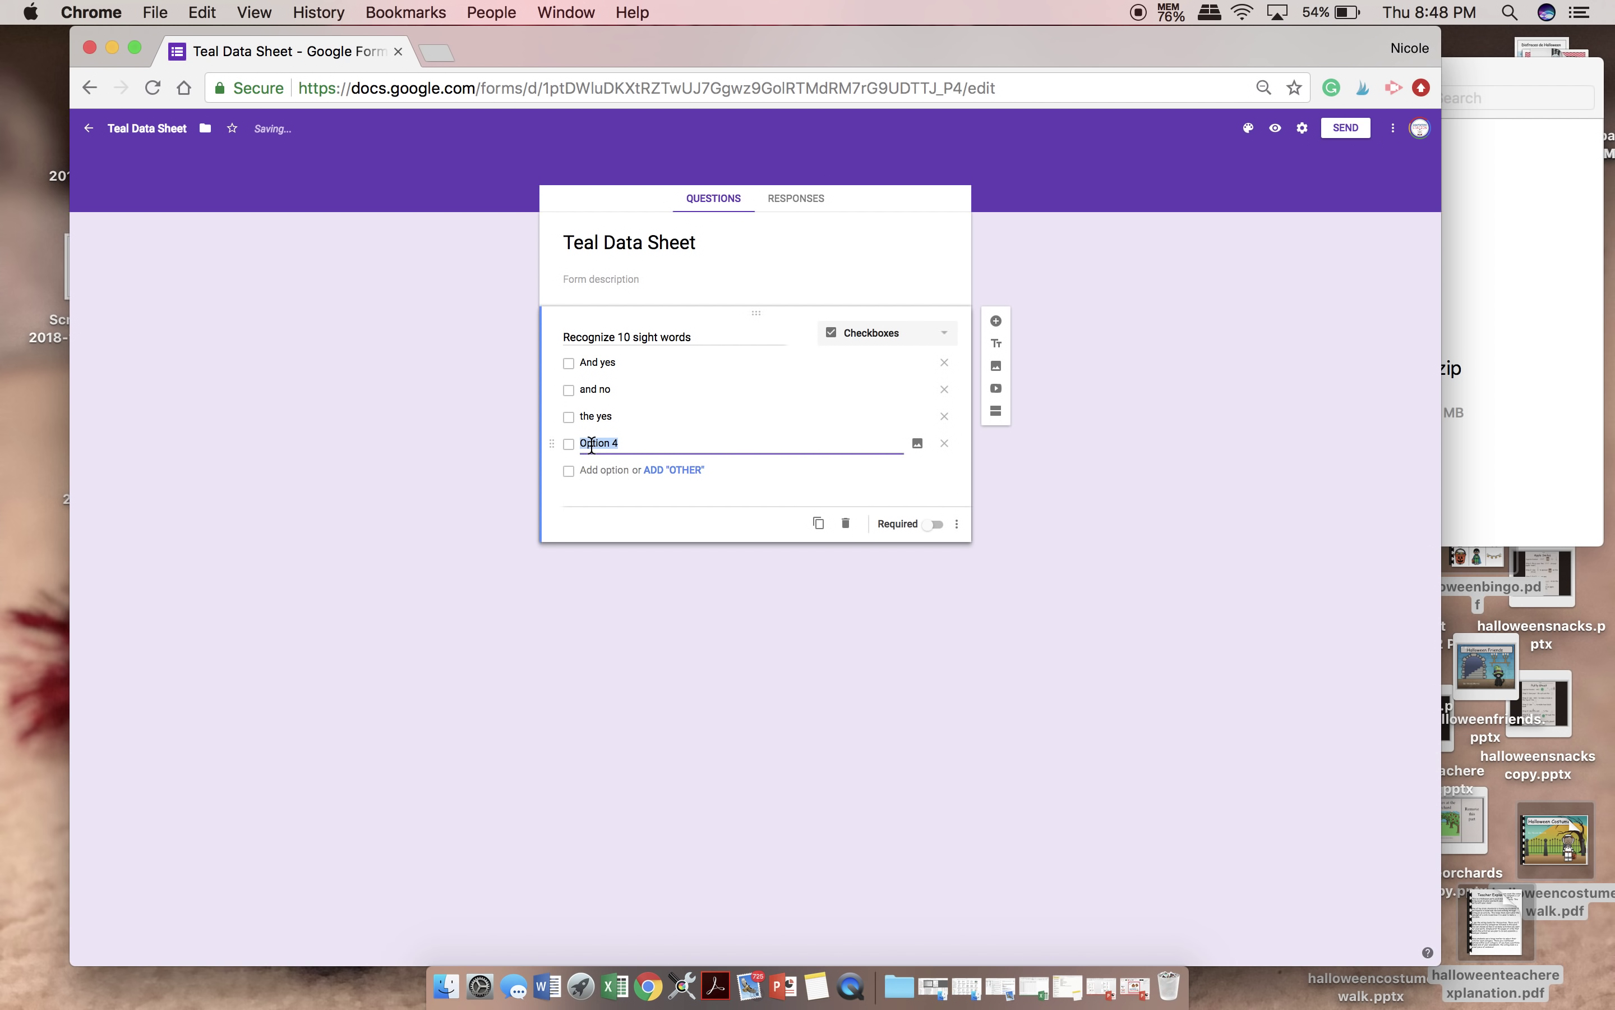
text(yes n)
text(o)
key(BackSpace)
key(BackSpace)
key(BackSpace)
key(BackSpace)
key(BackSpace)
key(BackSpace)
text(the no)
click(605, 470)
text(a yes)
click(605, 497)
text(a not)
click(605, 526)
text(to yes)
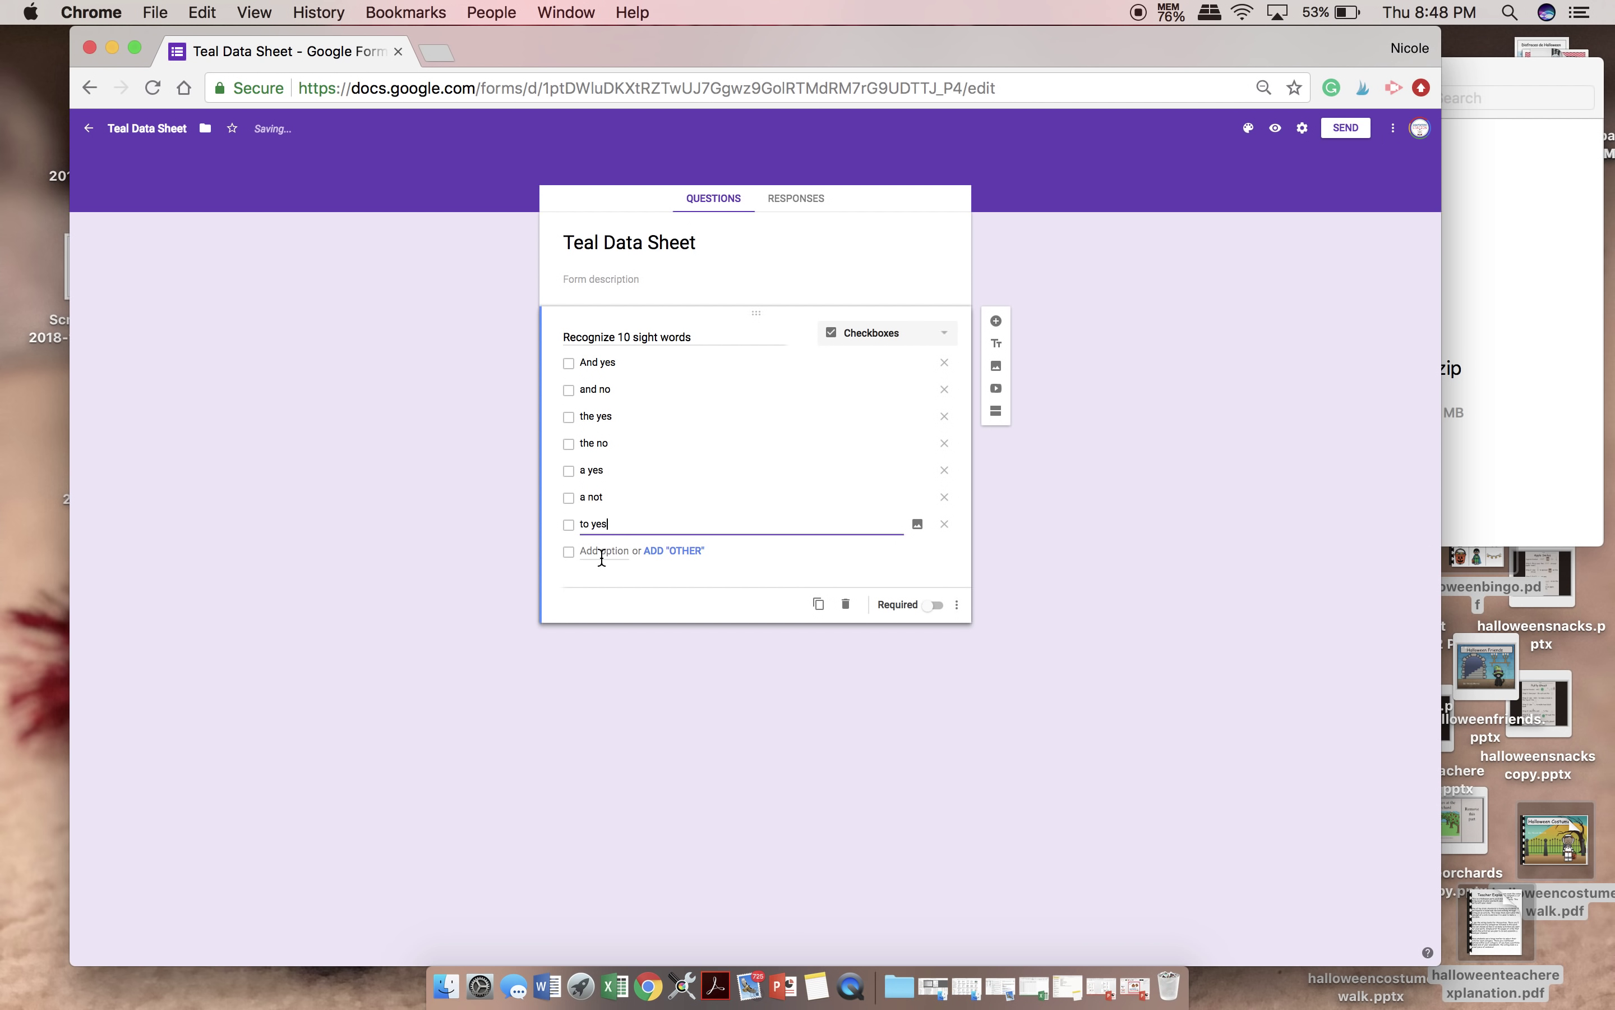
click(601, 557)
text(to no)
click(604, 578)
text(the)
text(for yes)
click(597, 604)
text(for no)
- Add the remaining choices, from 'my yes' and 'my no' through 'a yes' and 'a no'
click(598, 631)
text(my yes)
key(Return)
text(my )
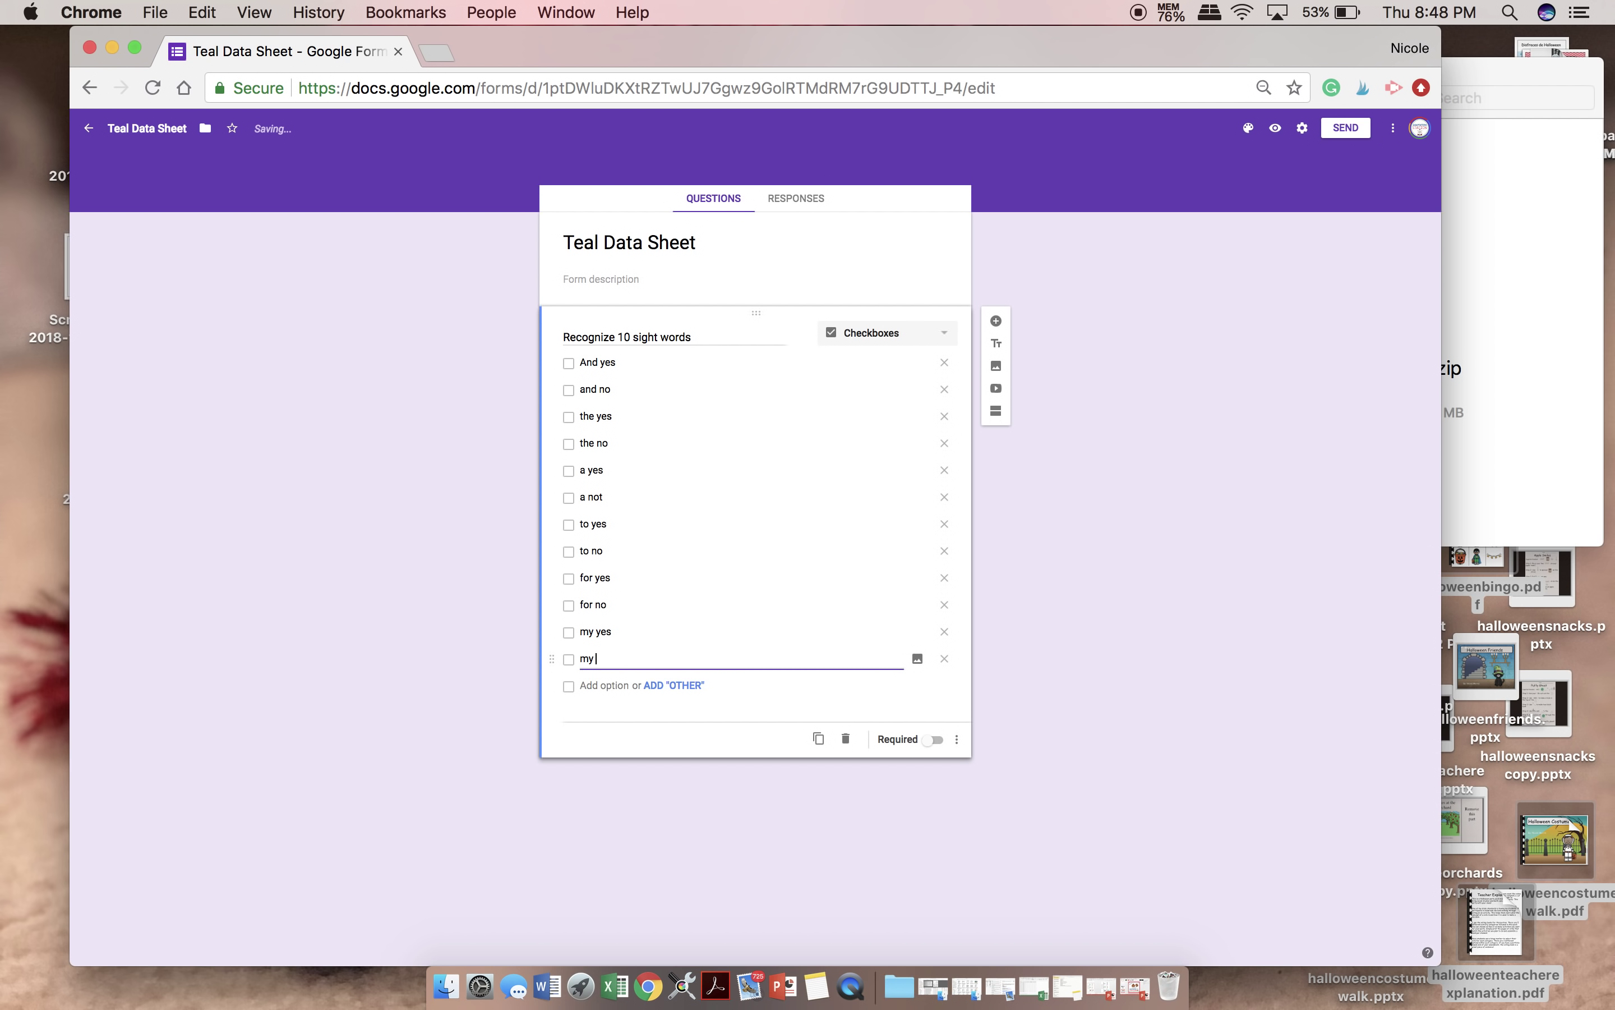
text(no)
click(604, 687)
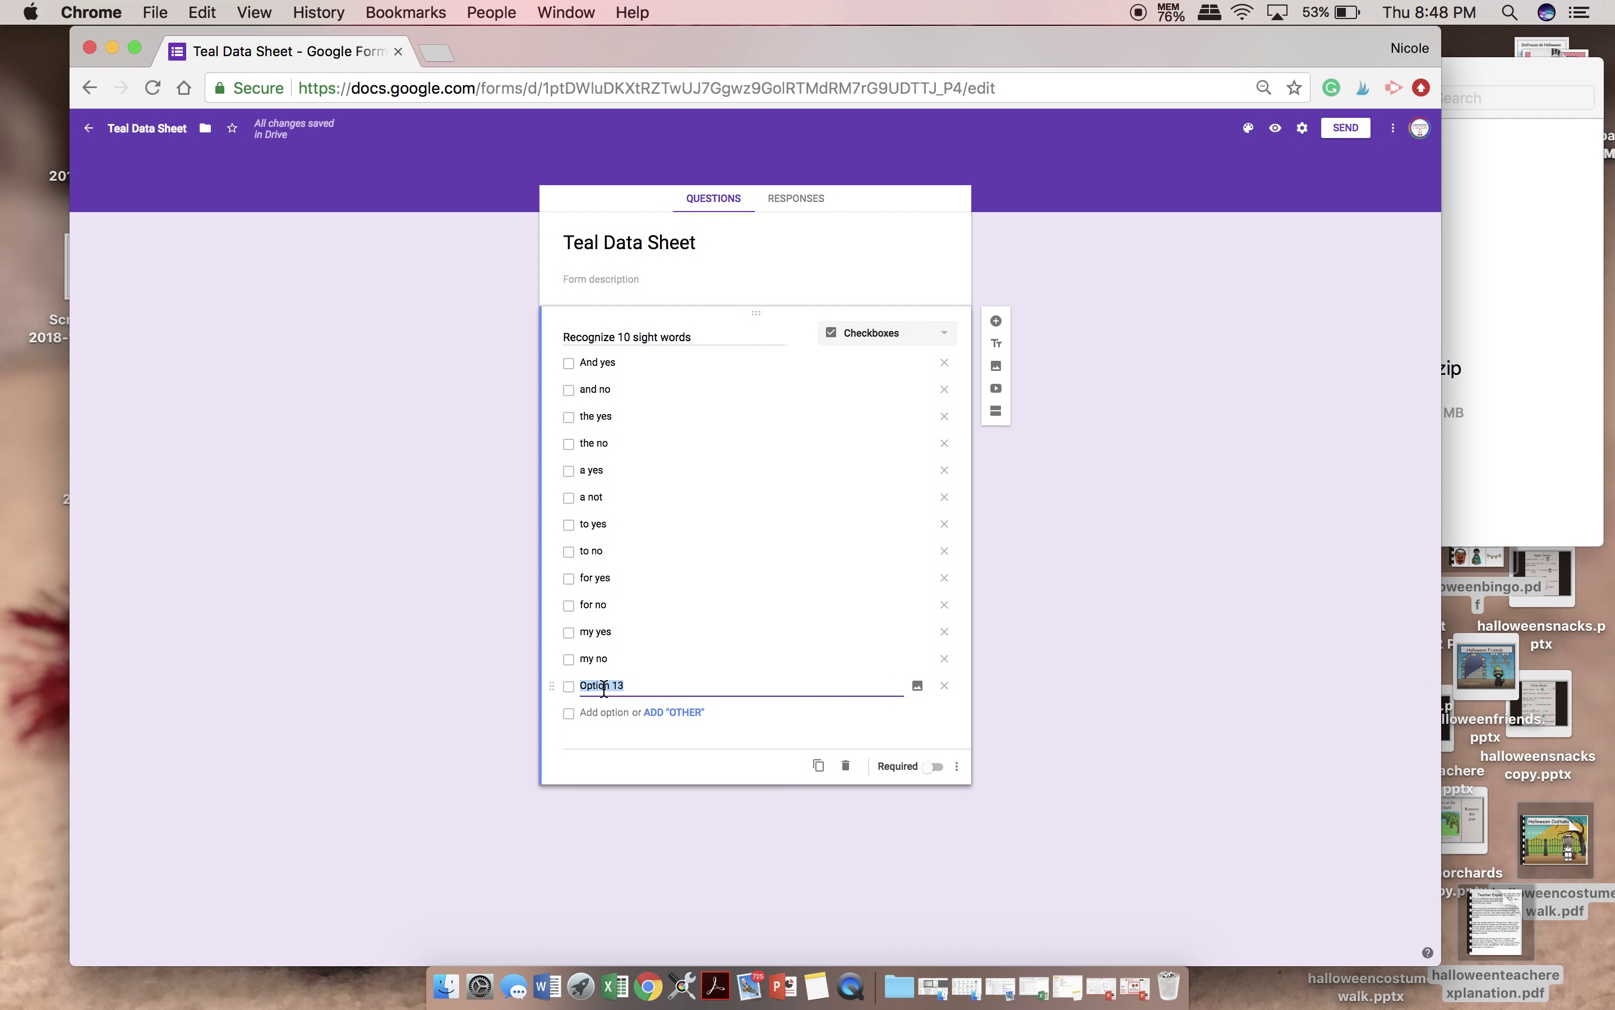
text(like yes)
click(590, 711)
text(like no)
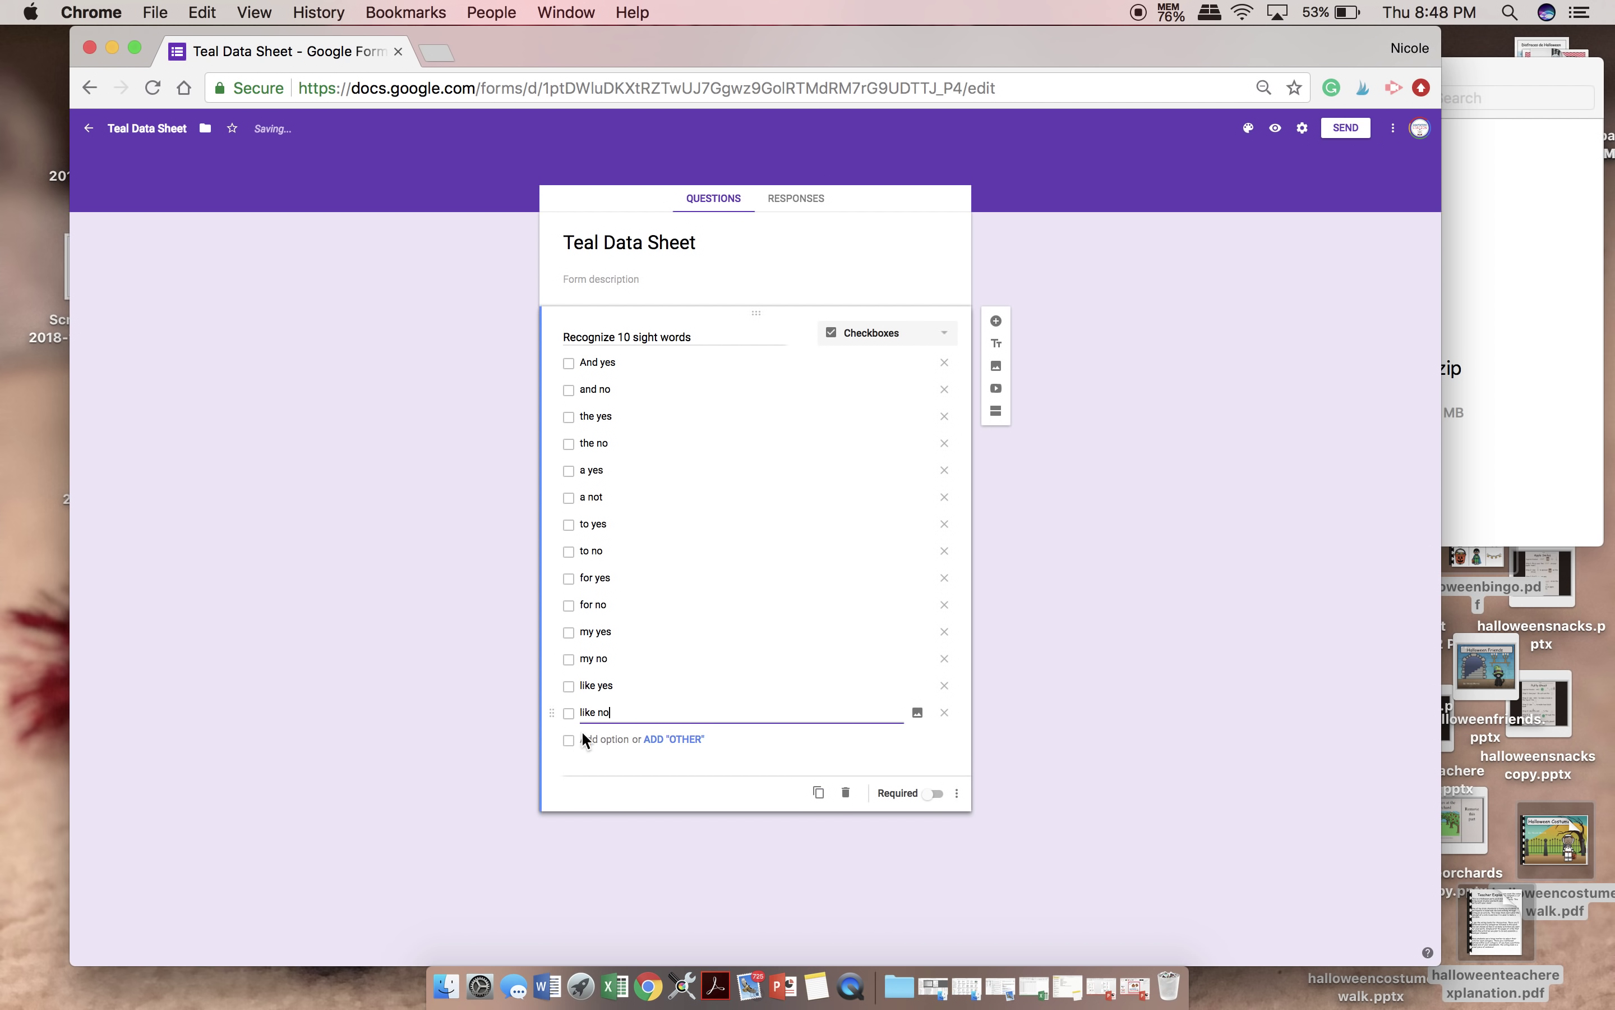
click(590, 737)
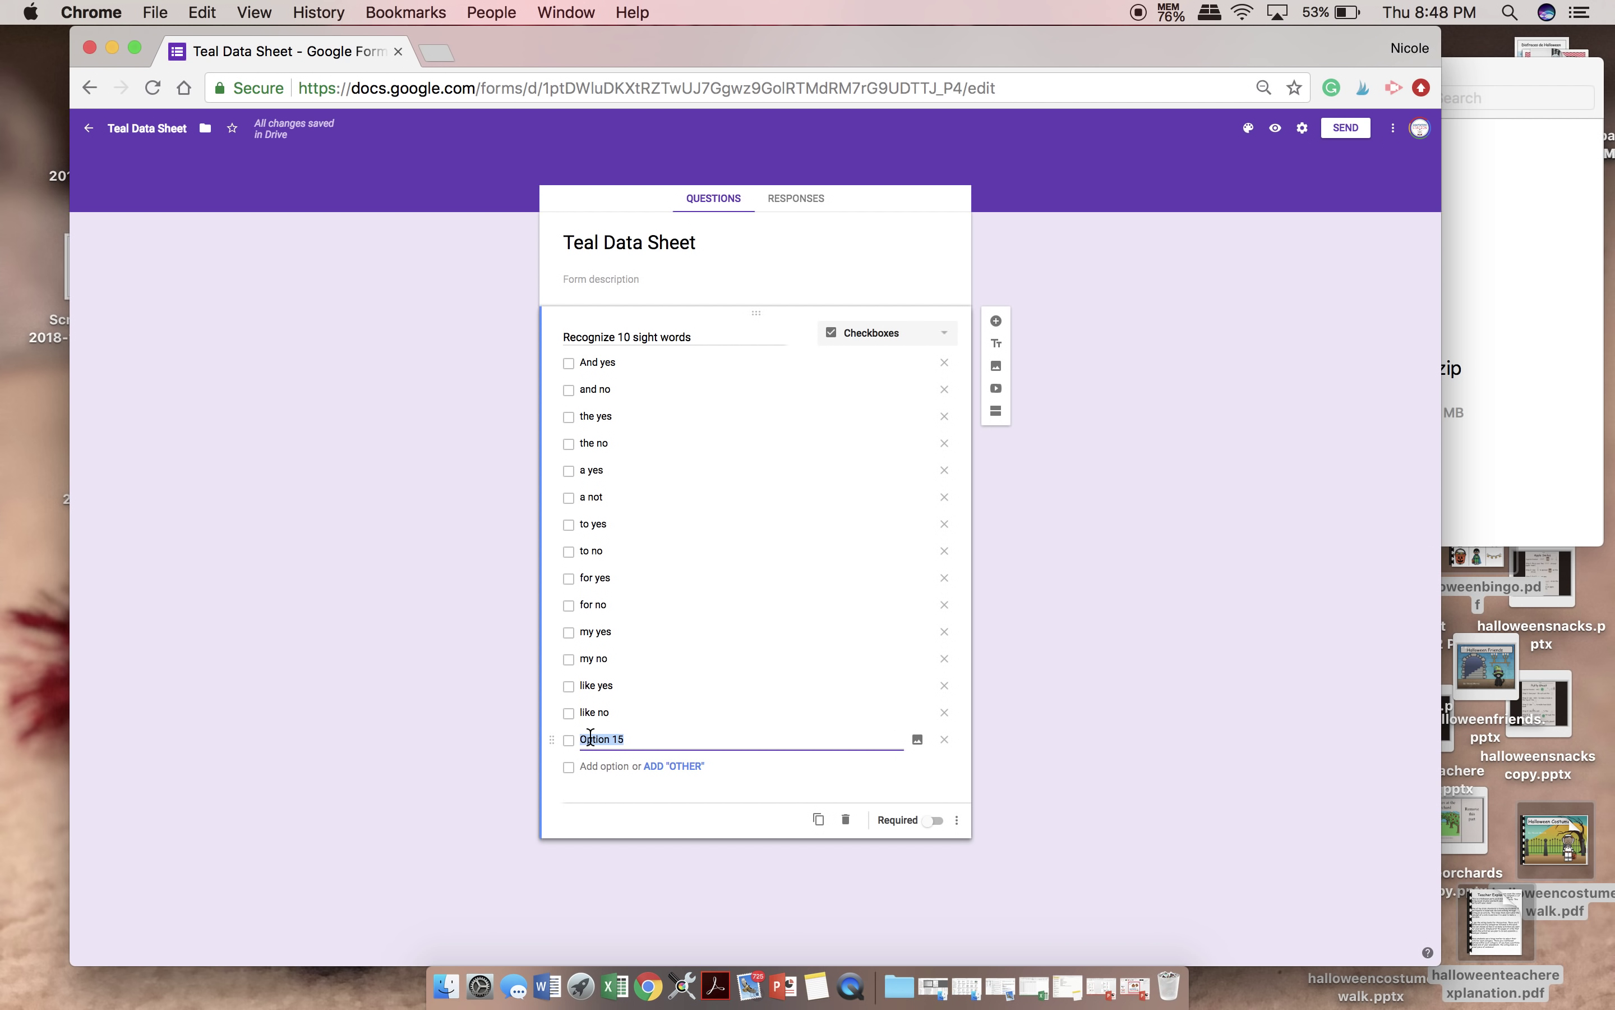
text(then yes)
click(587, 771)
text(then no)
click(589, 793)
text(my)
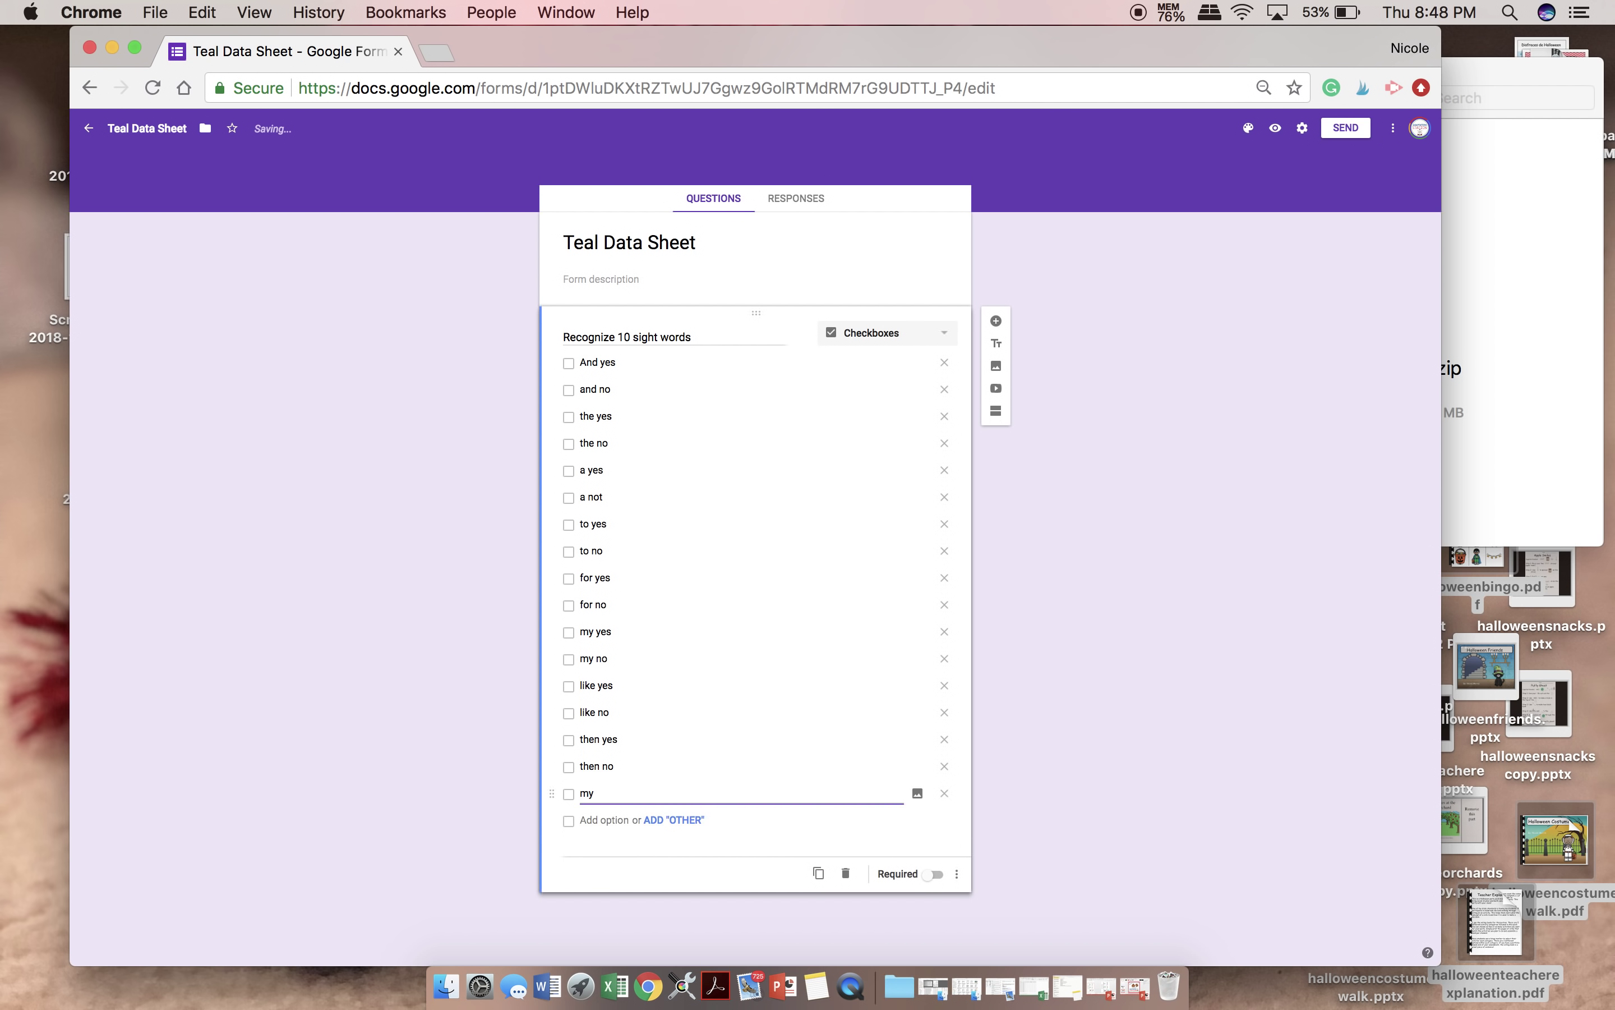
text(e yes)
click(605, 816)
text(me no)
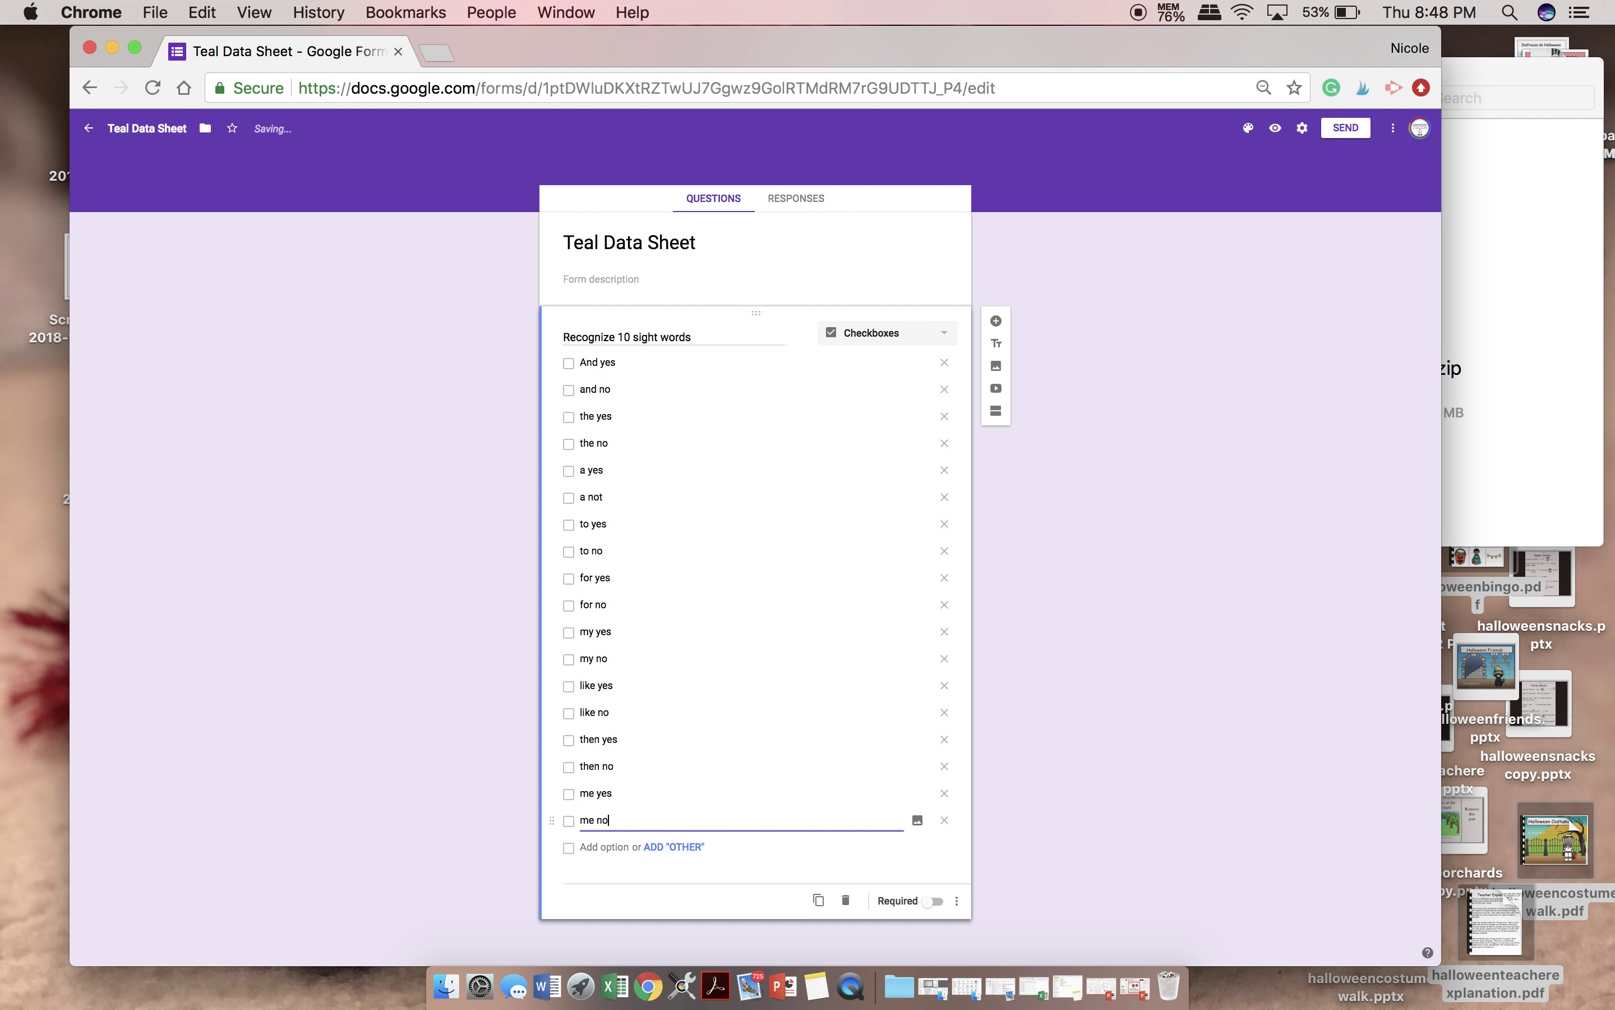
key(Return)
text(a yes)
key(Return)
text(a no)
click(423, 894)
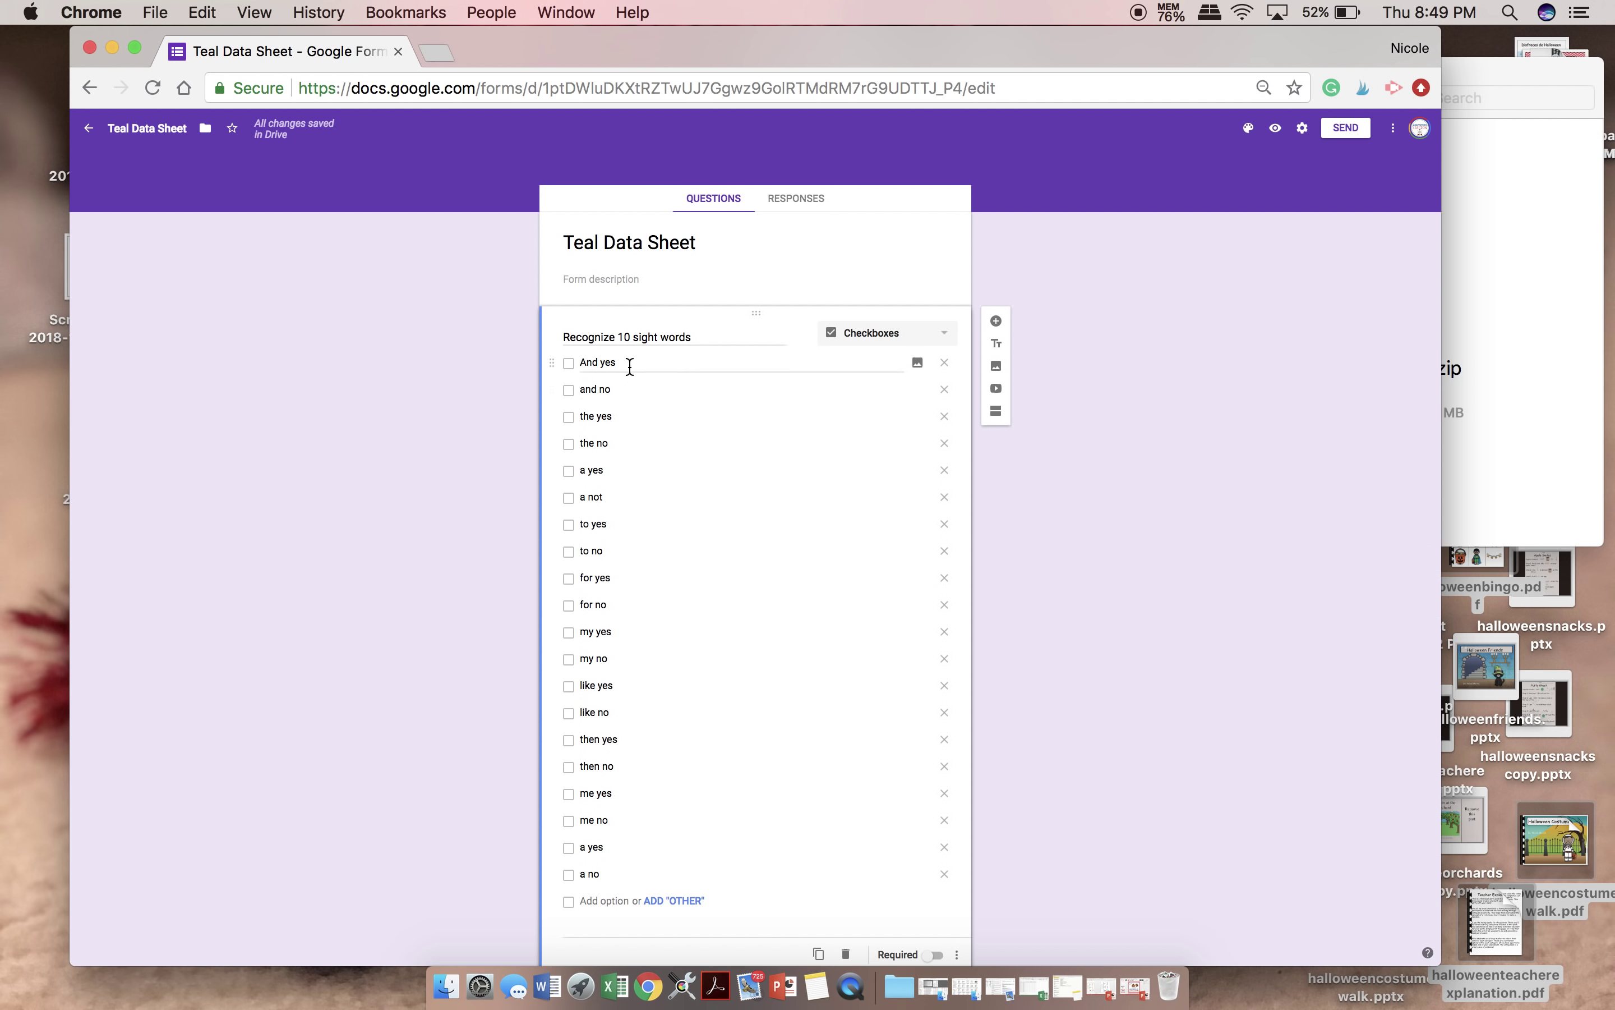
- Duplicate the sight-words question, delete the extra copy, and leave the original not required
scroll(734, 668, down, 2)
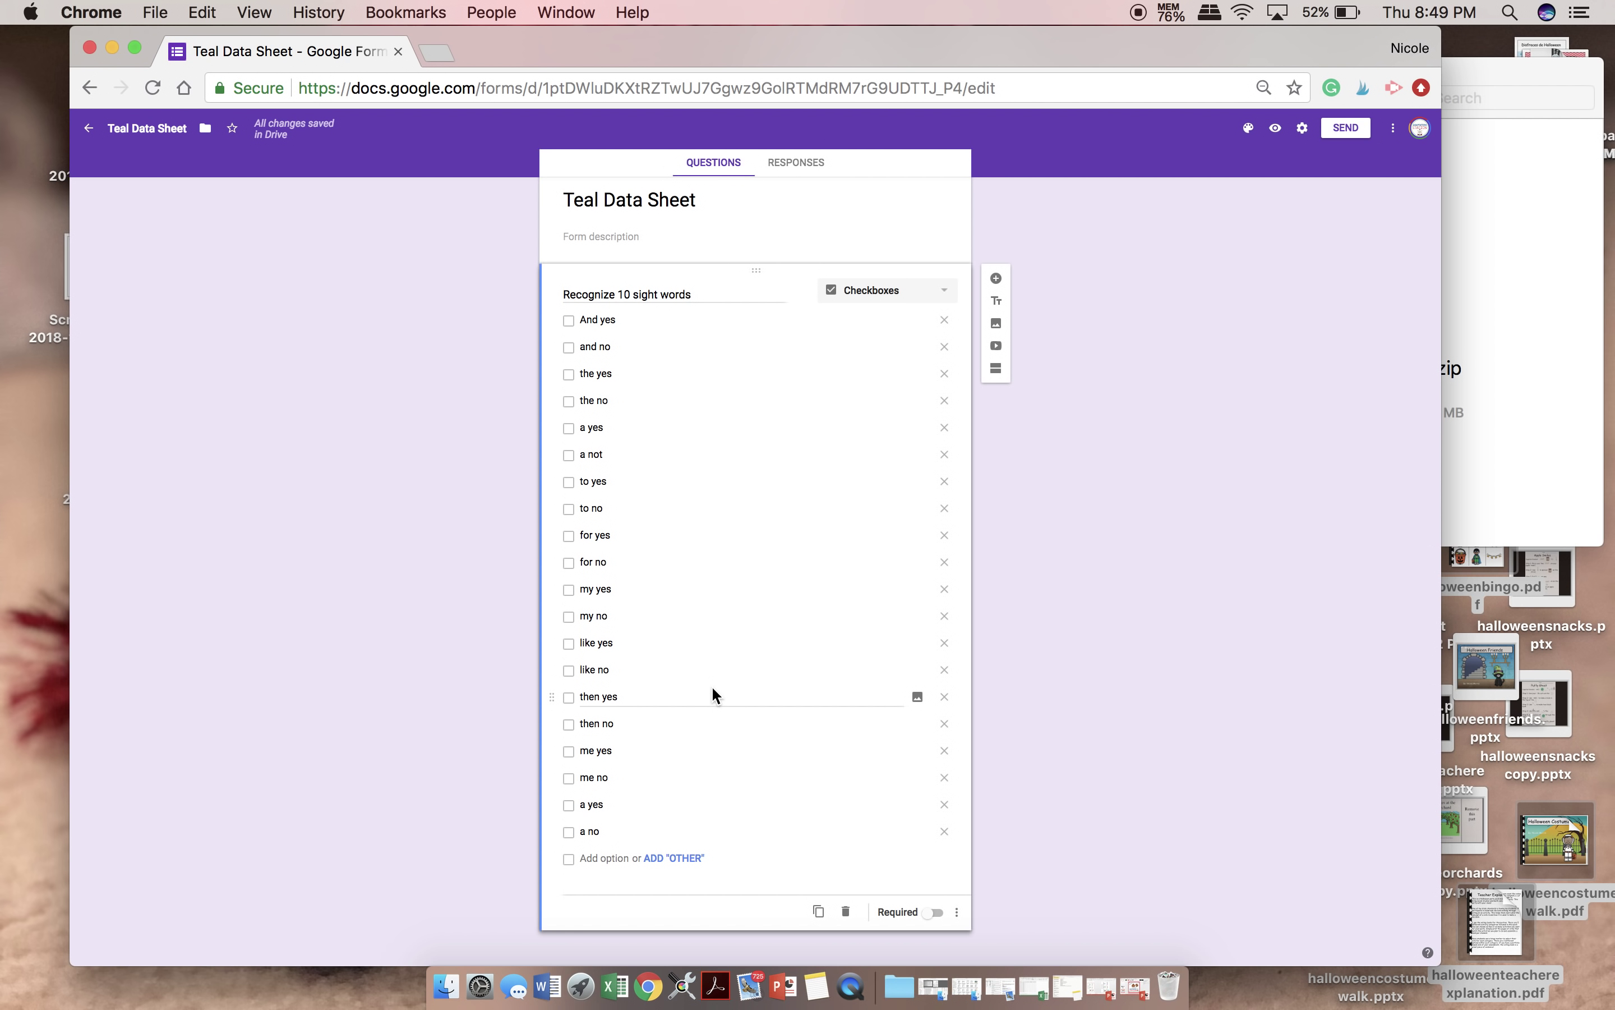
click(818, 912)
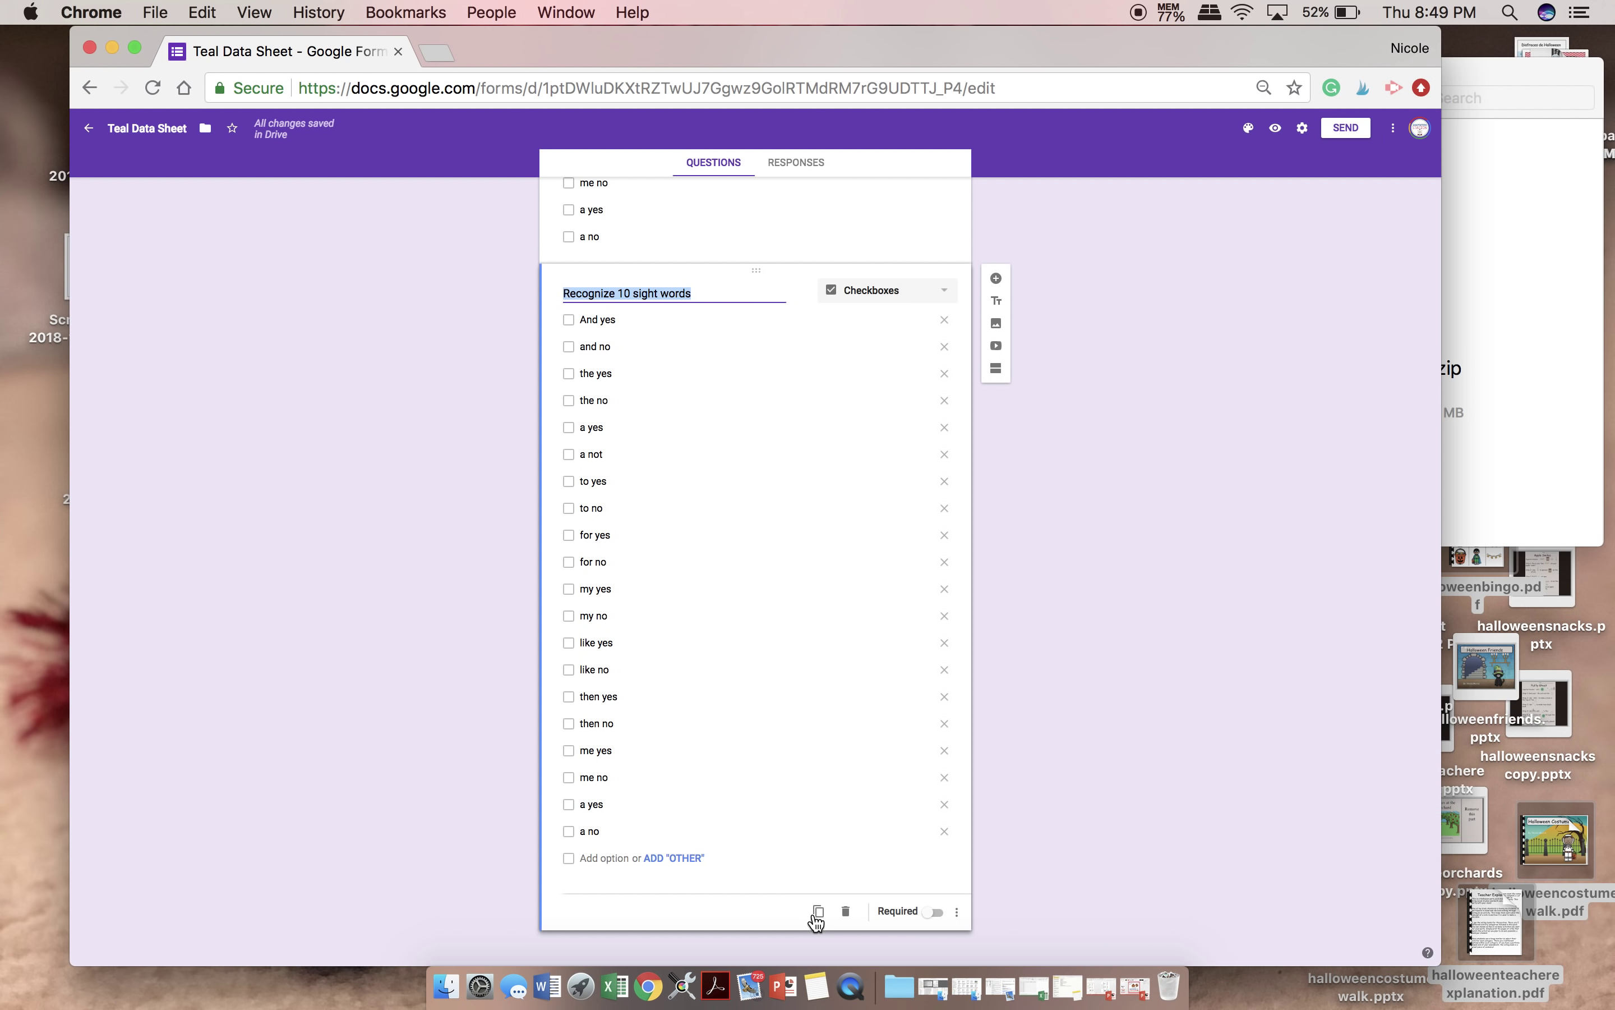
click(852, 915)
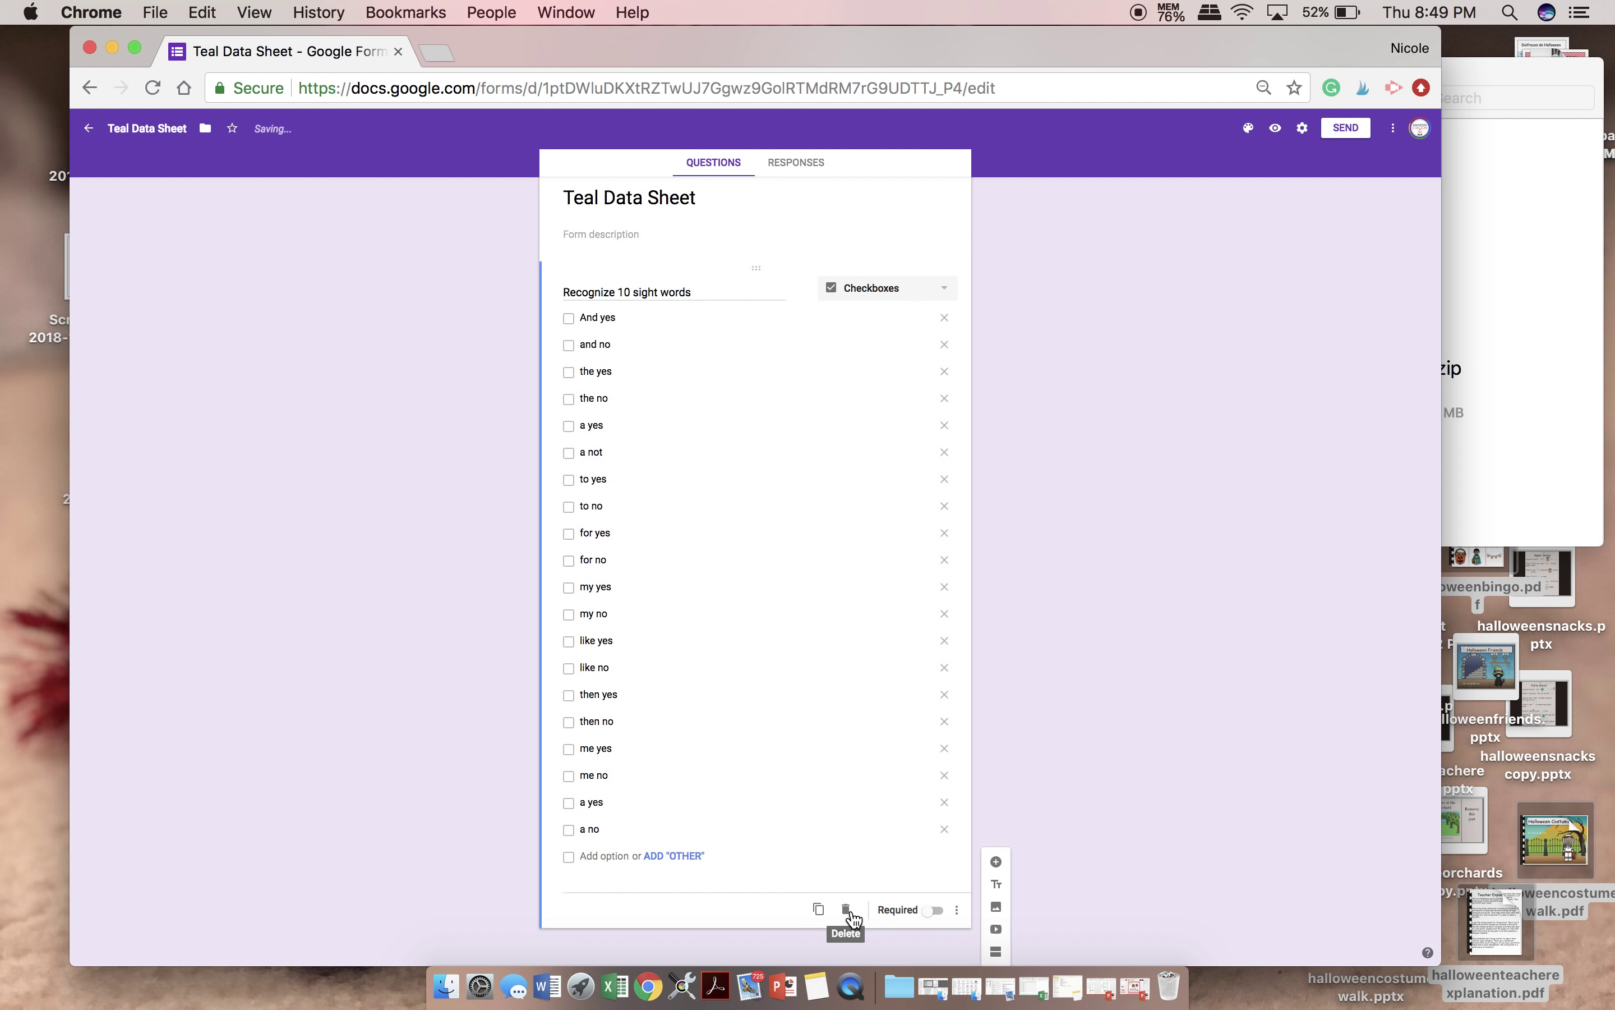
click(929, 916)
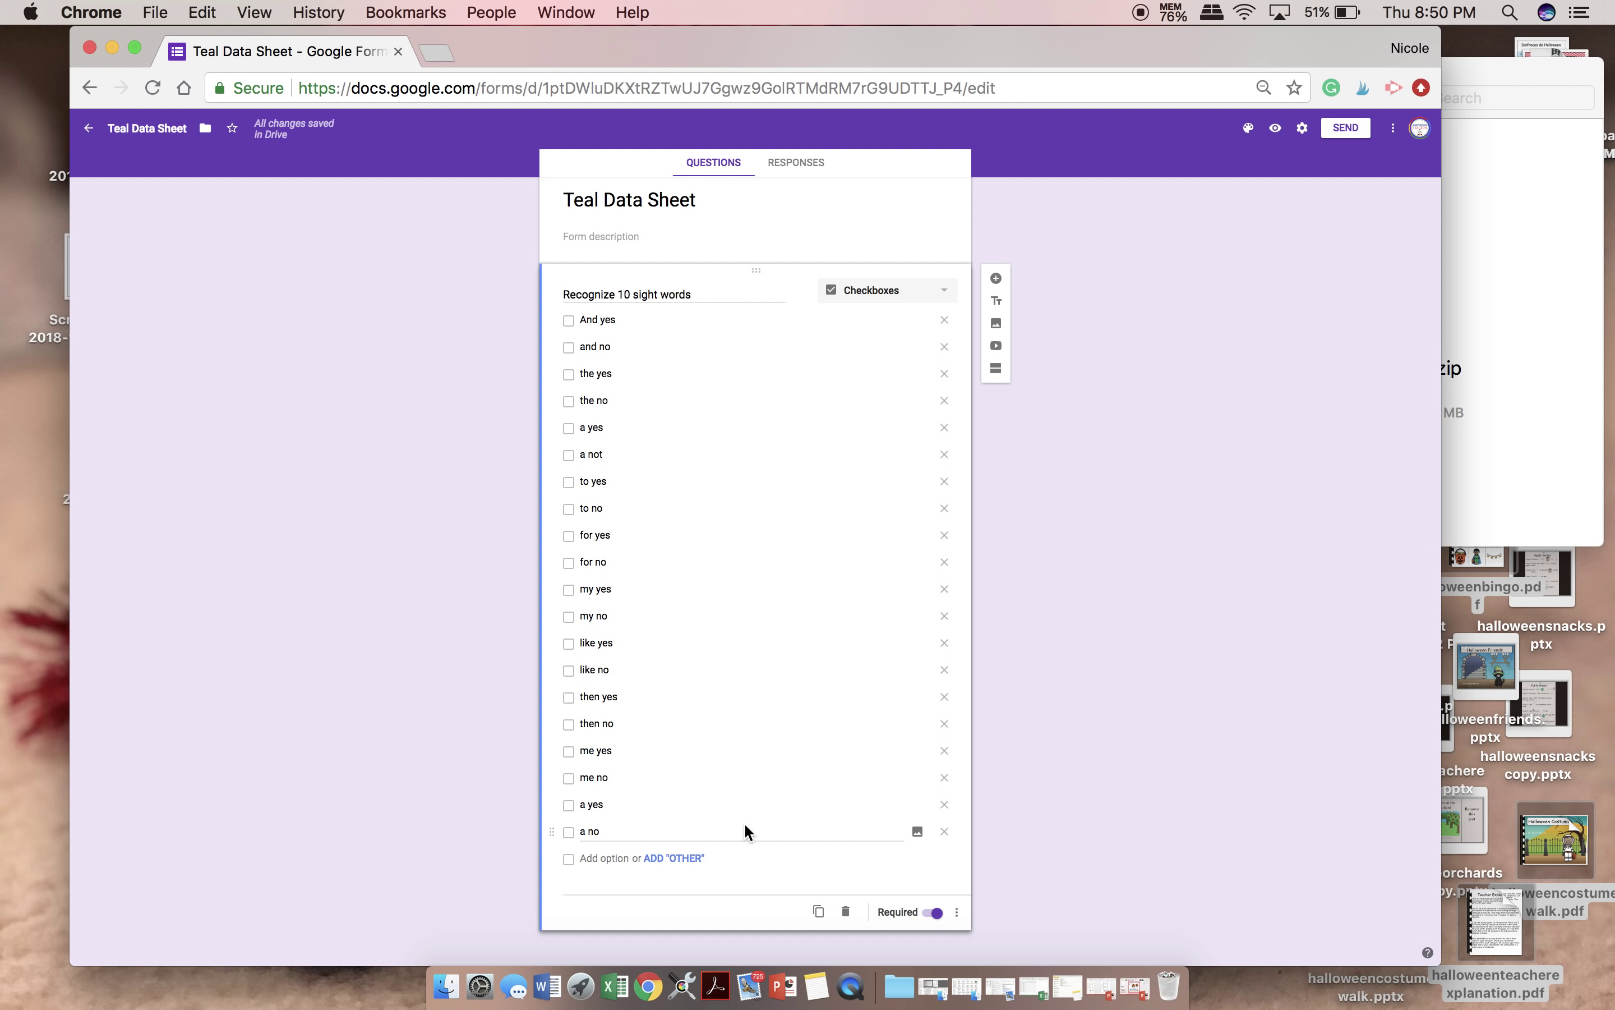
click(937, 914)
- Add a new question titled 'work for 10 minutes with no prompts'
click(997, 280)
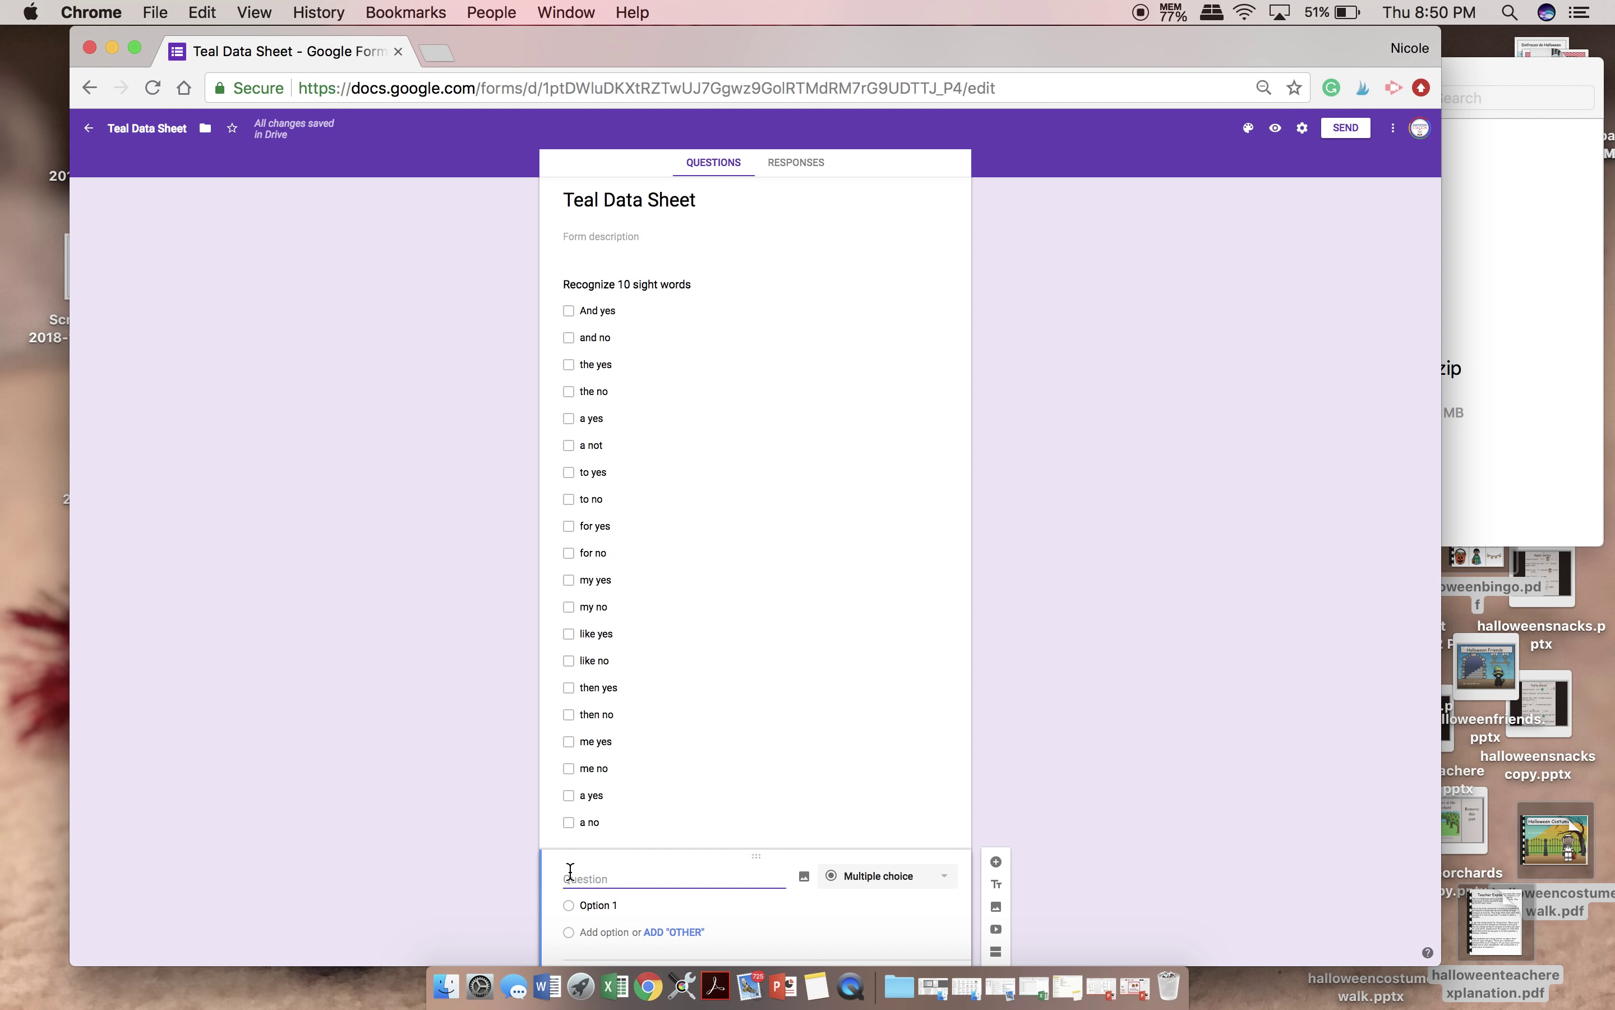
text(work for 10 minutes with no pro)
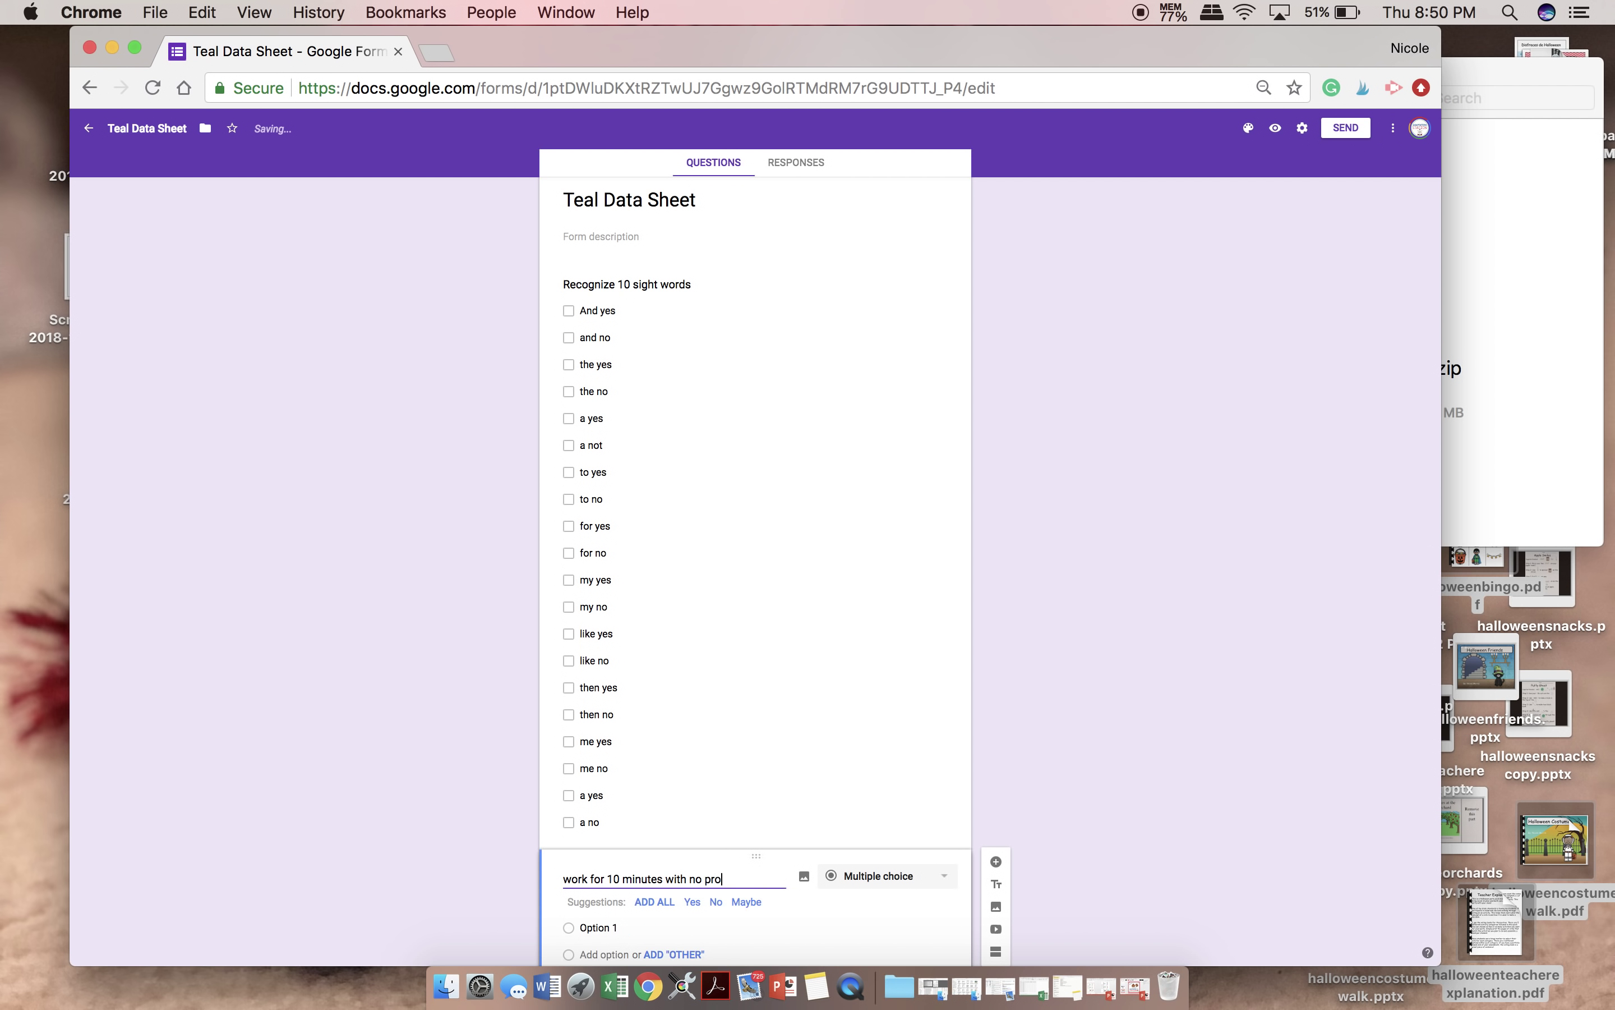
text(mpts)
click(997, 791)
scroll(1022, 728, down, 2)
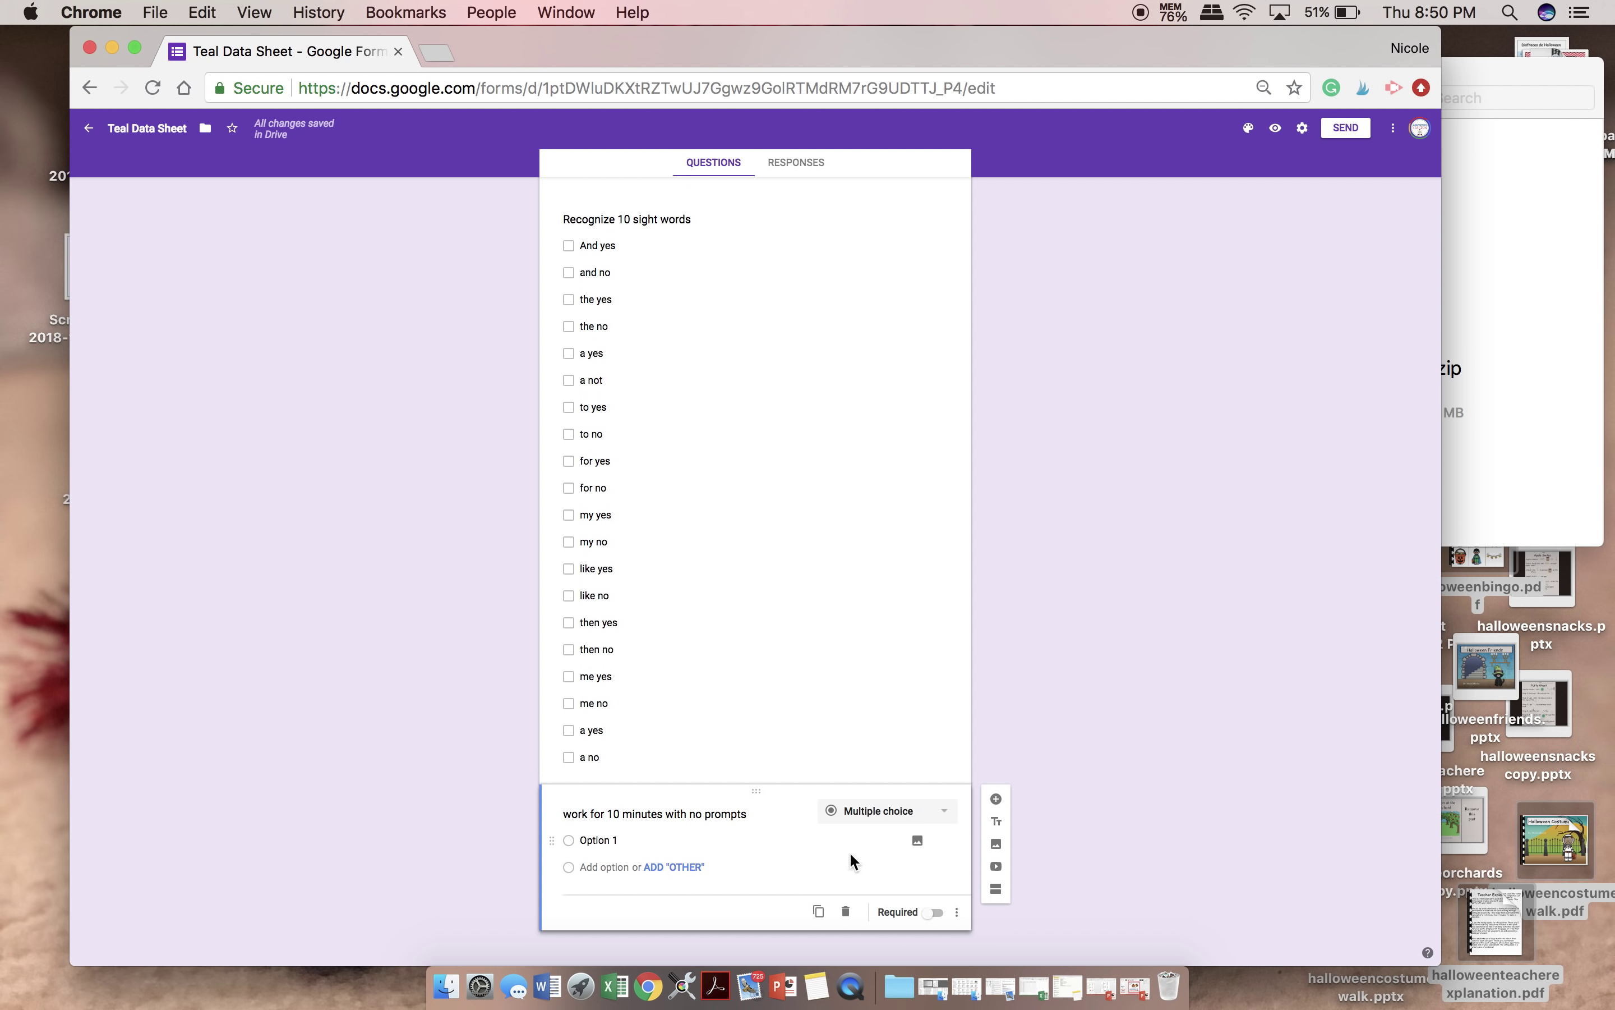
- Make it a linear scale from 0 to 10, then add another blank question
triple_click(581, 814)
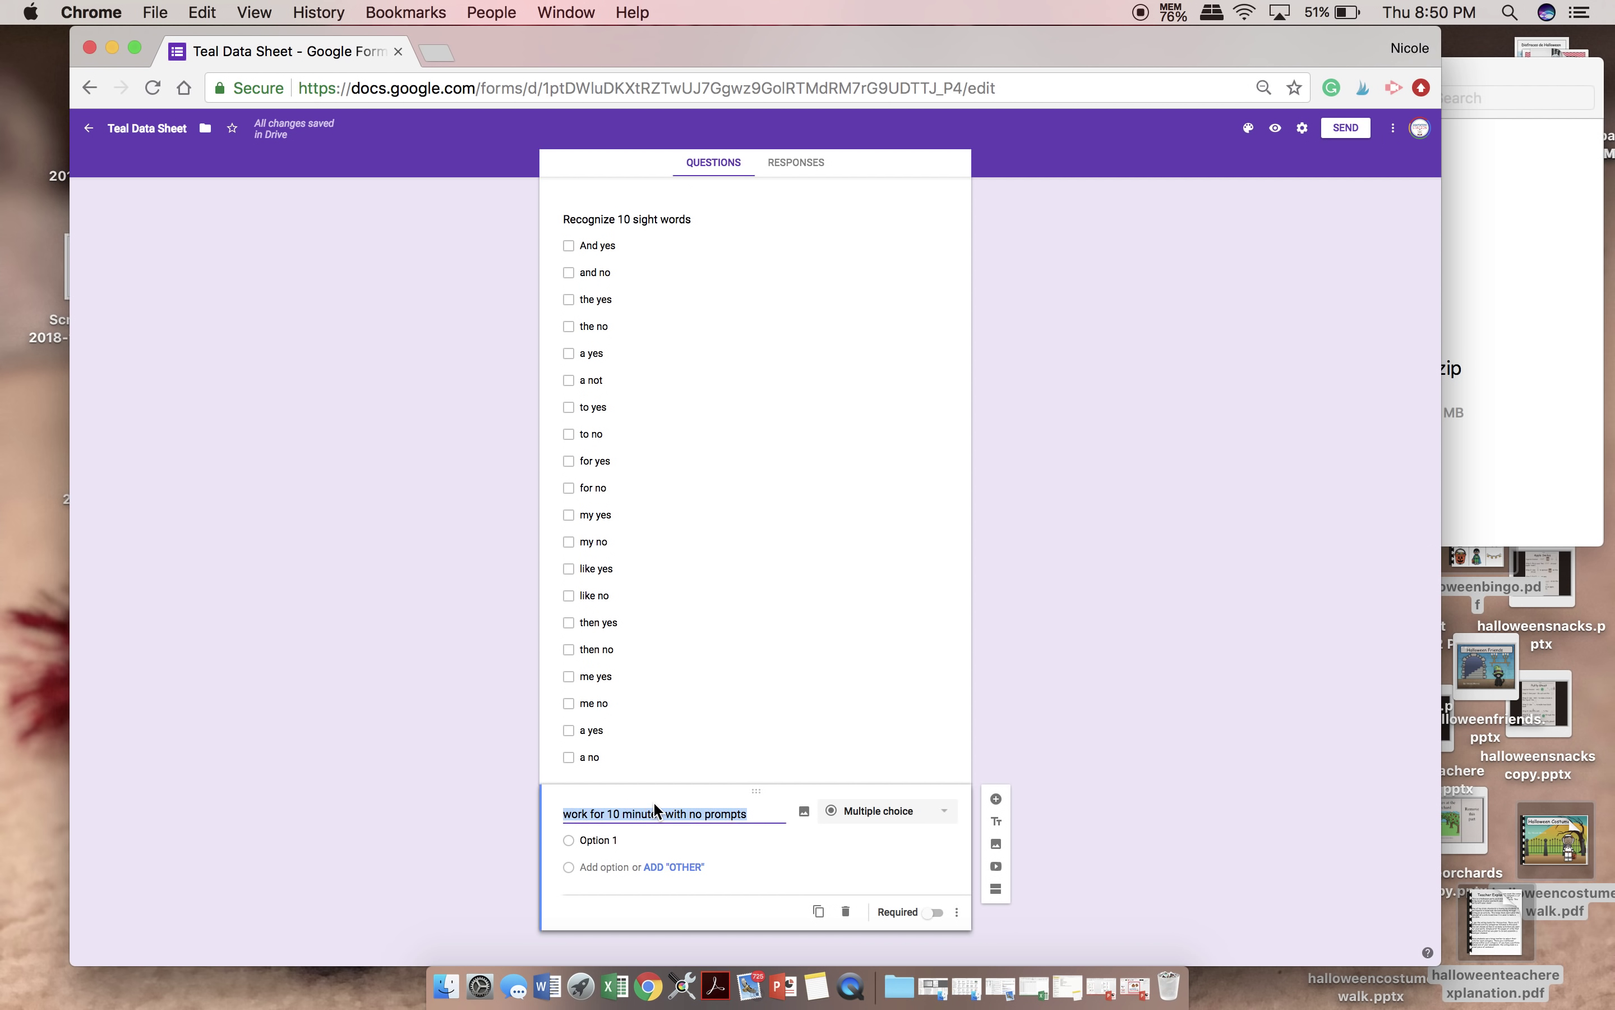
click(942, 812)
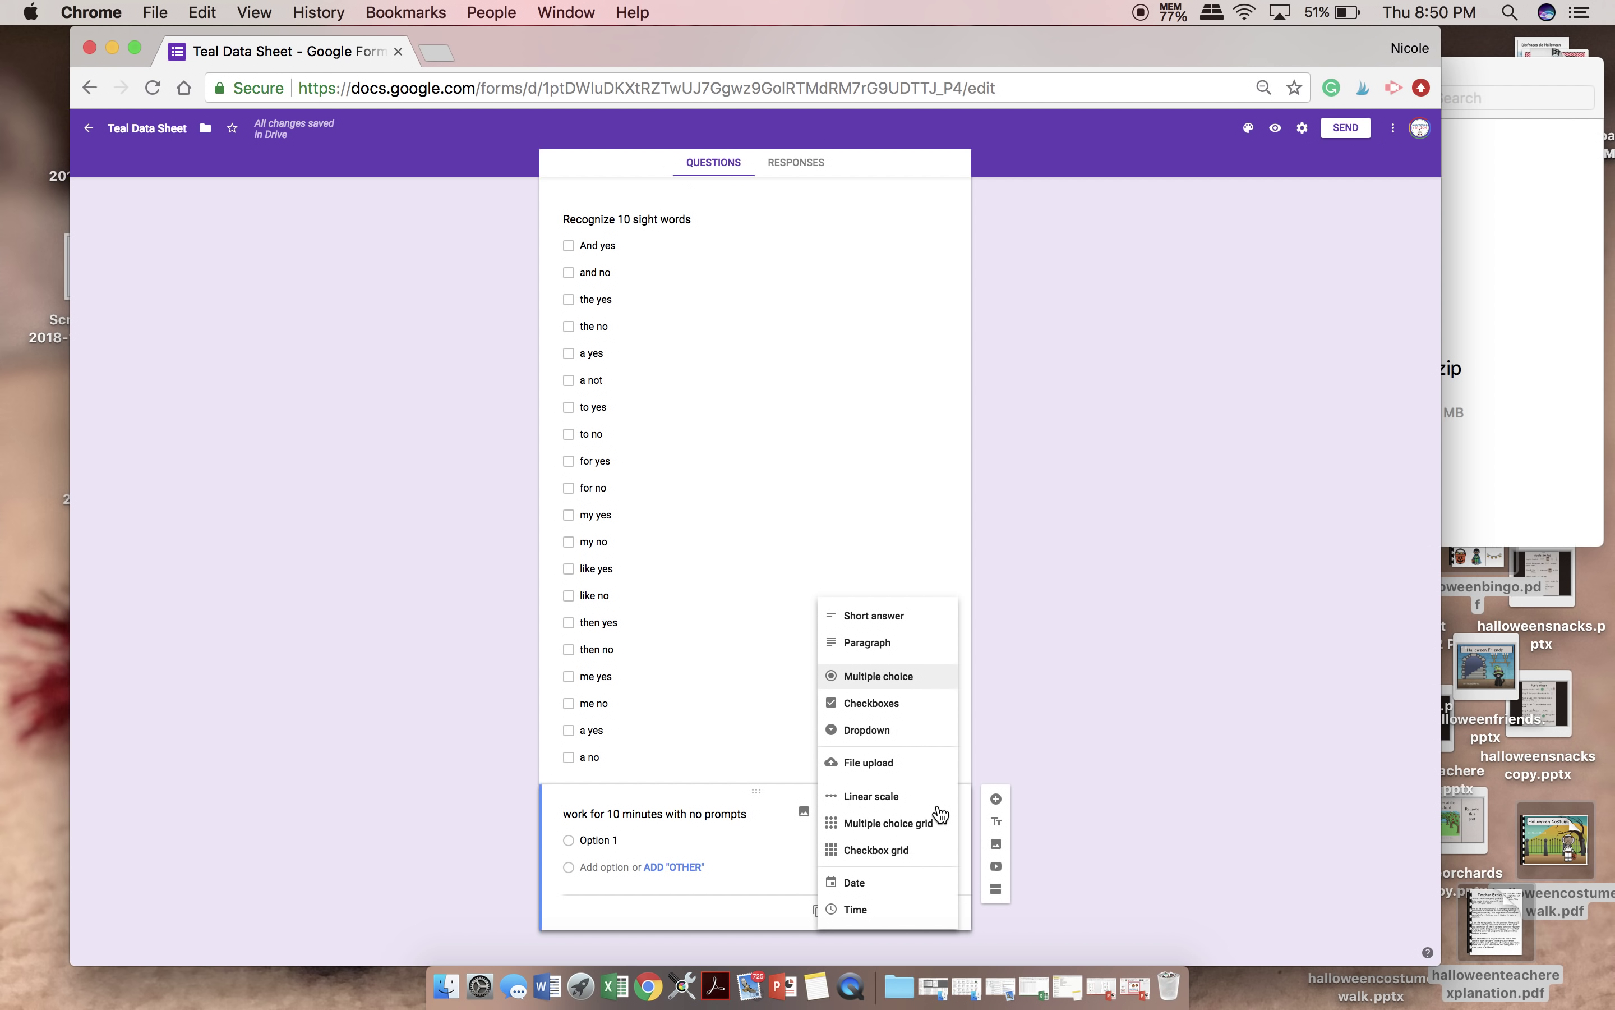
click(934, 795)
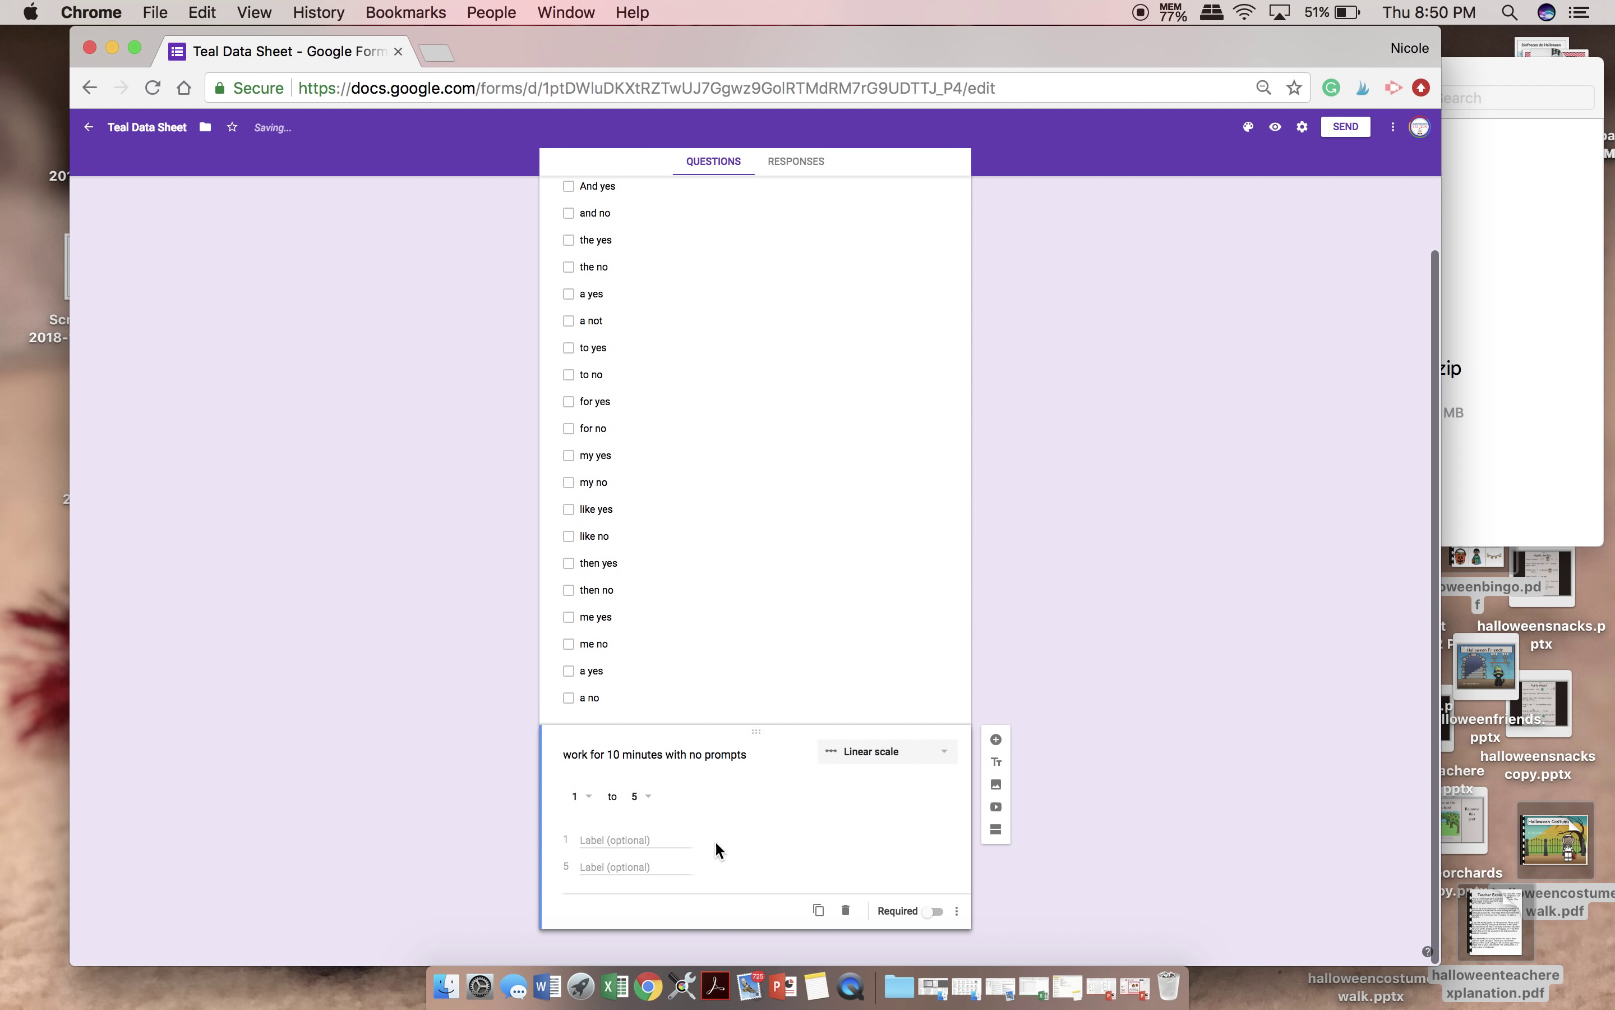
click(586, 796)
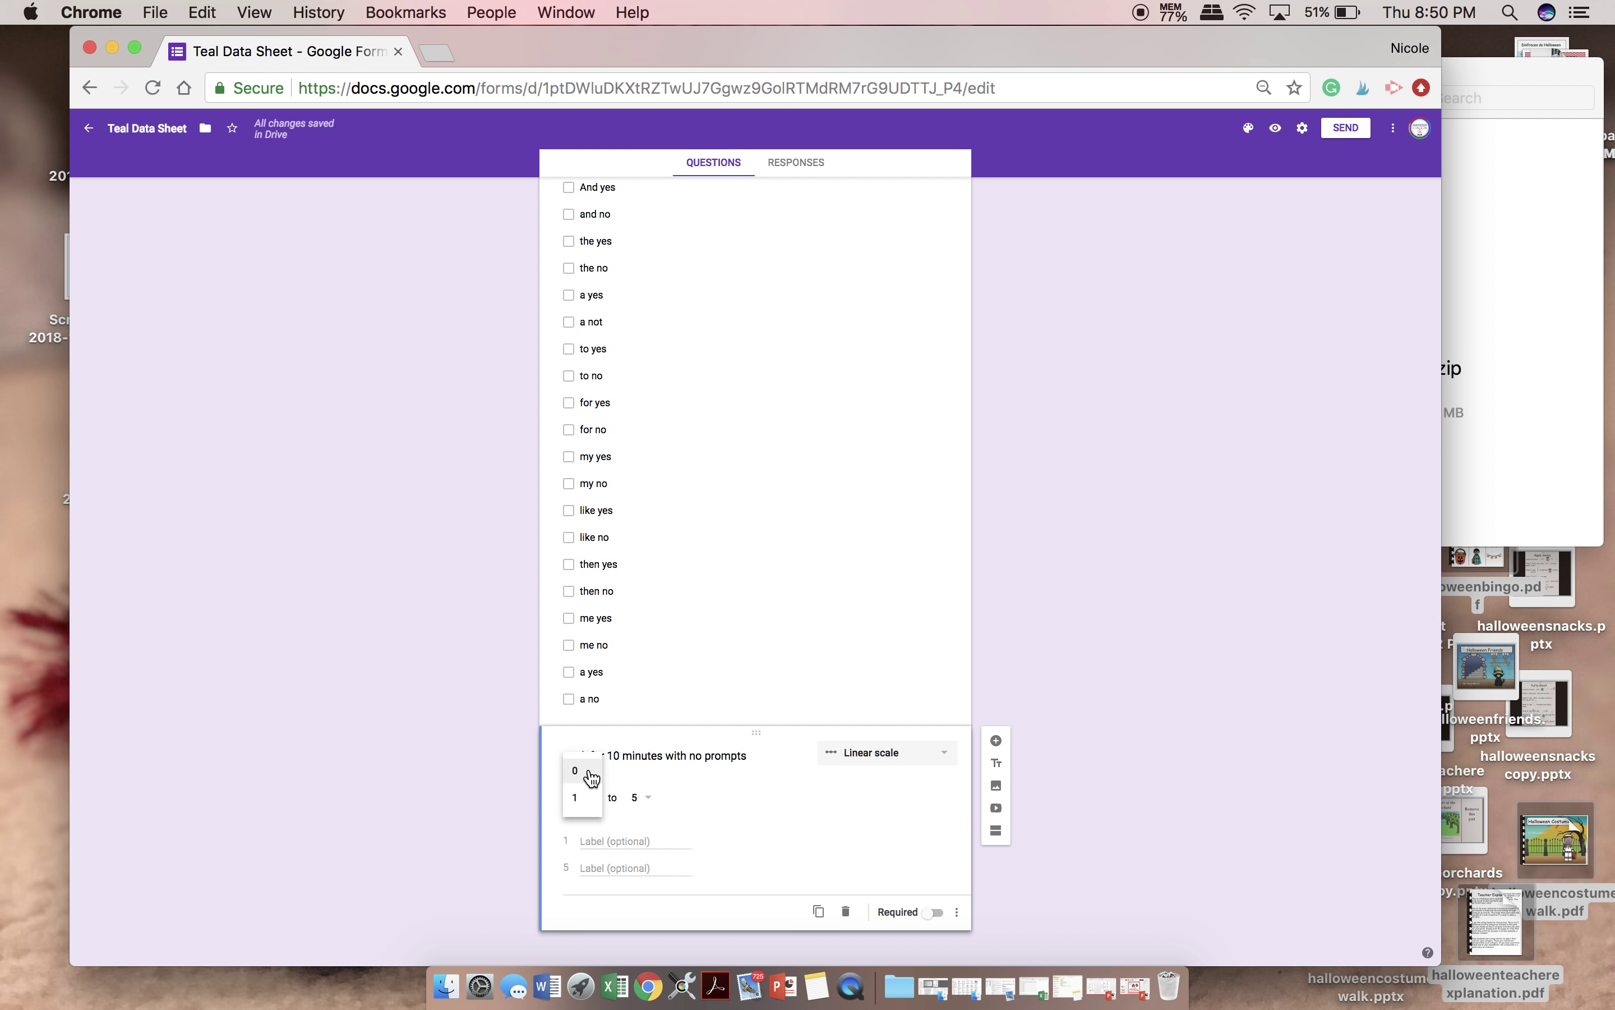
click(576, 771)
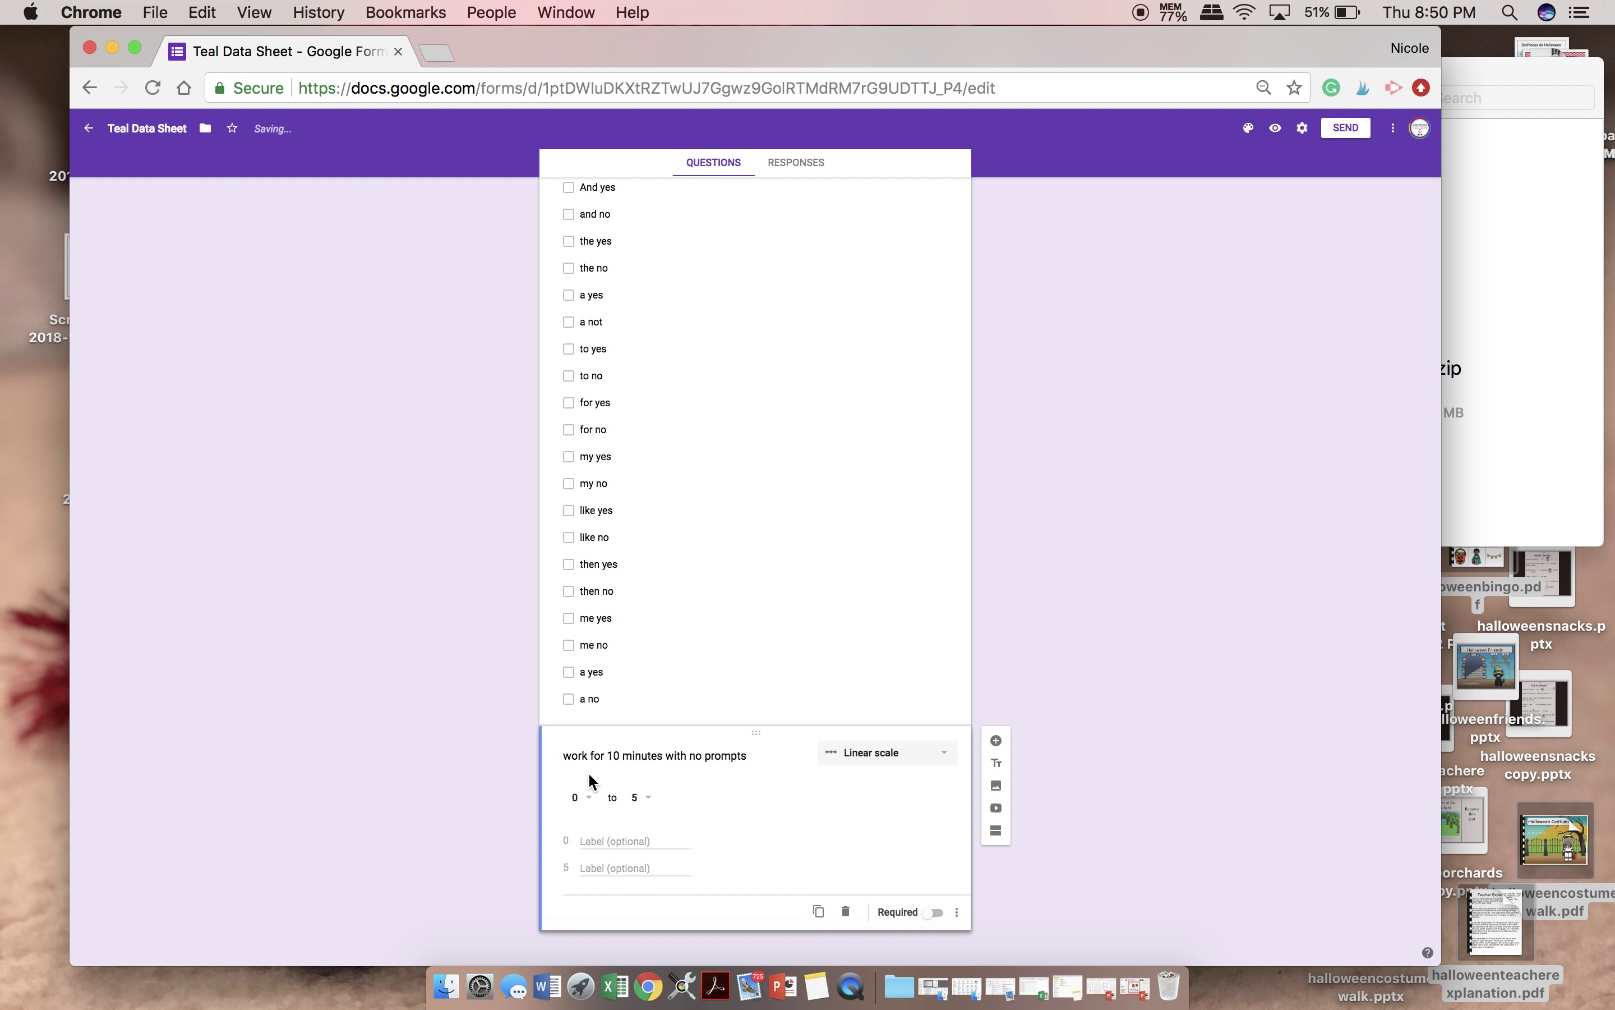
click(646, 802)
click(639, 909)
click(997, 740)
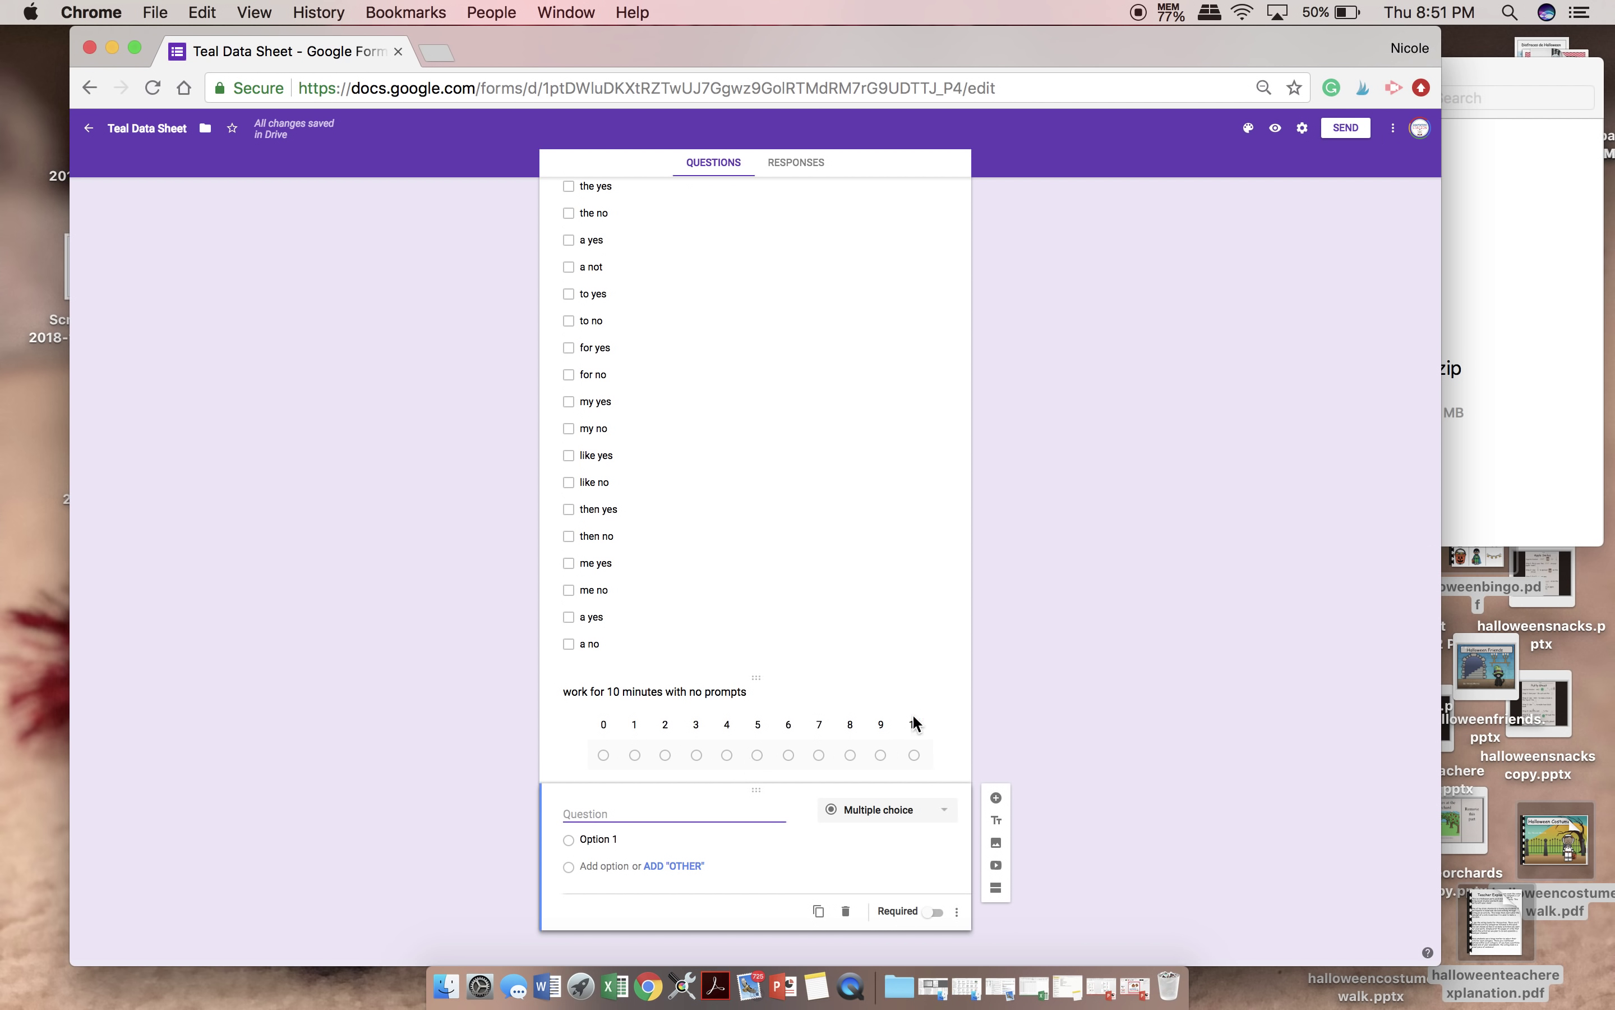
- Title the new question 'work for 10 minutes with a prompt' and make it Checkboxes
click(681, 694)
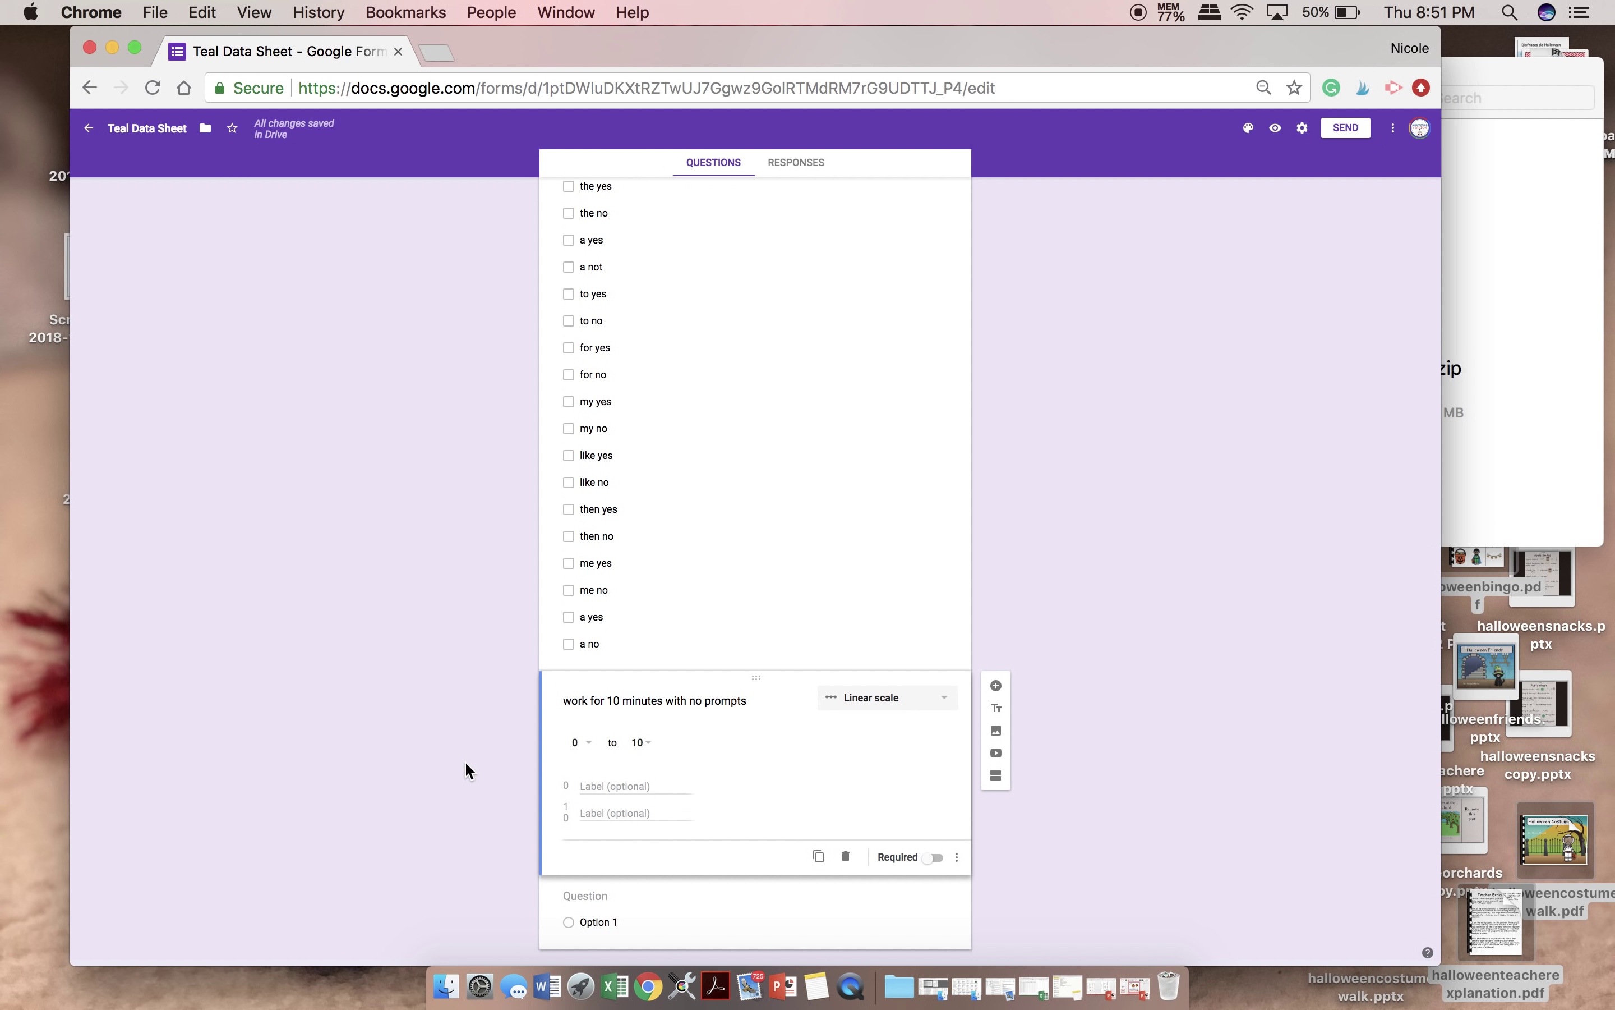
click(639, 875)
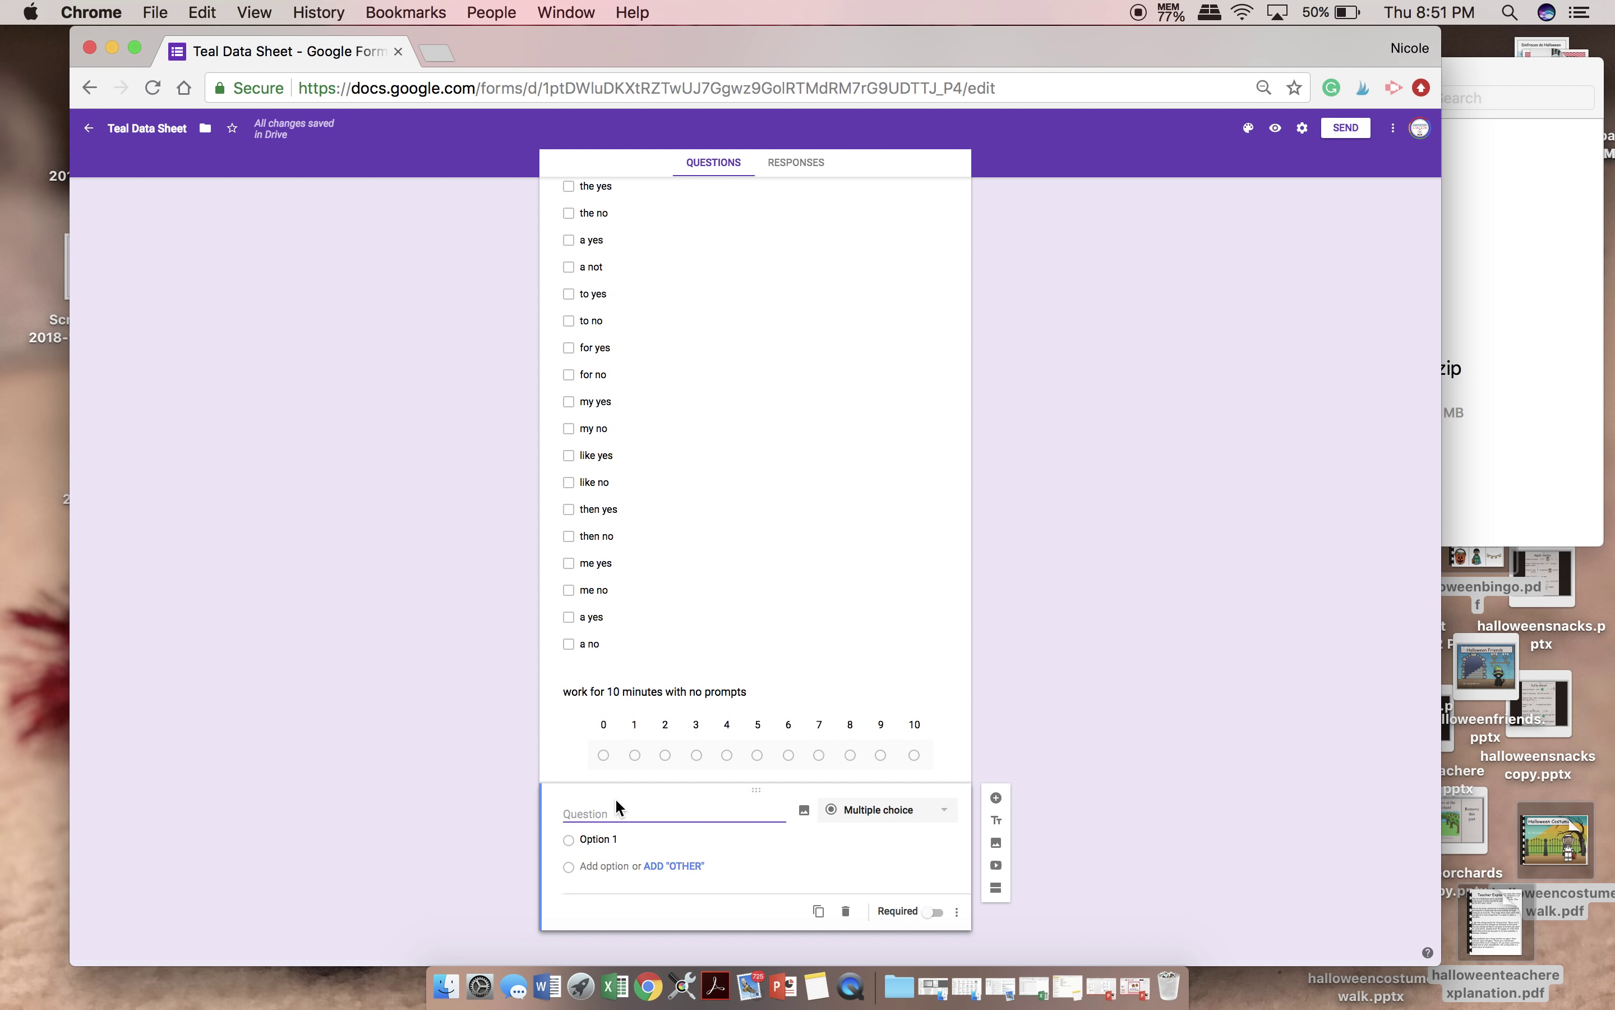
text(work for 10 minutes with a prompt)
click(645, 813)
text(t)
click(888, 809)
click(888, 663)
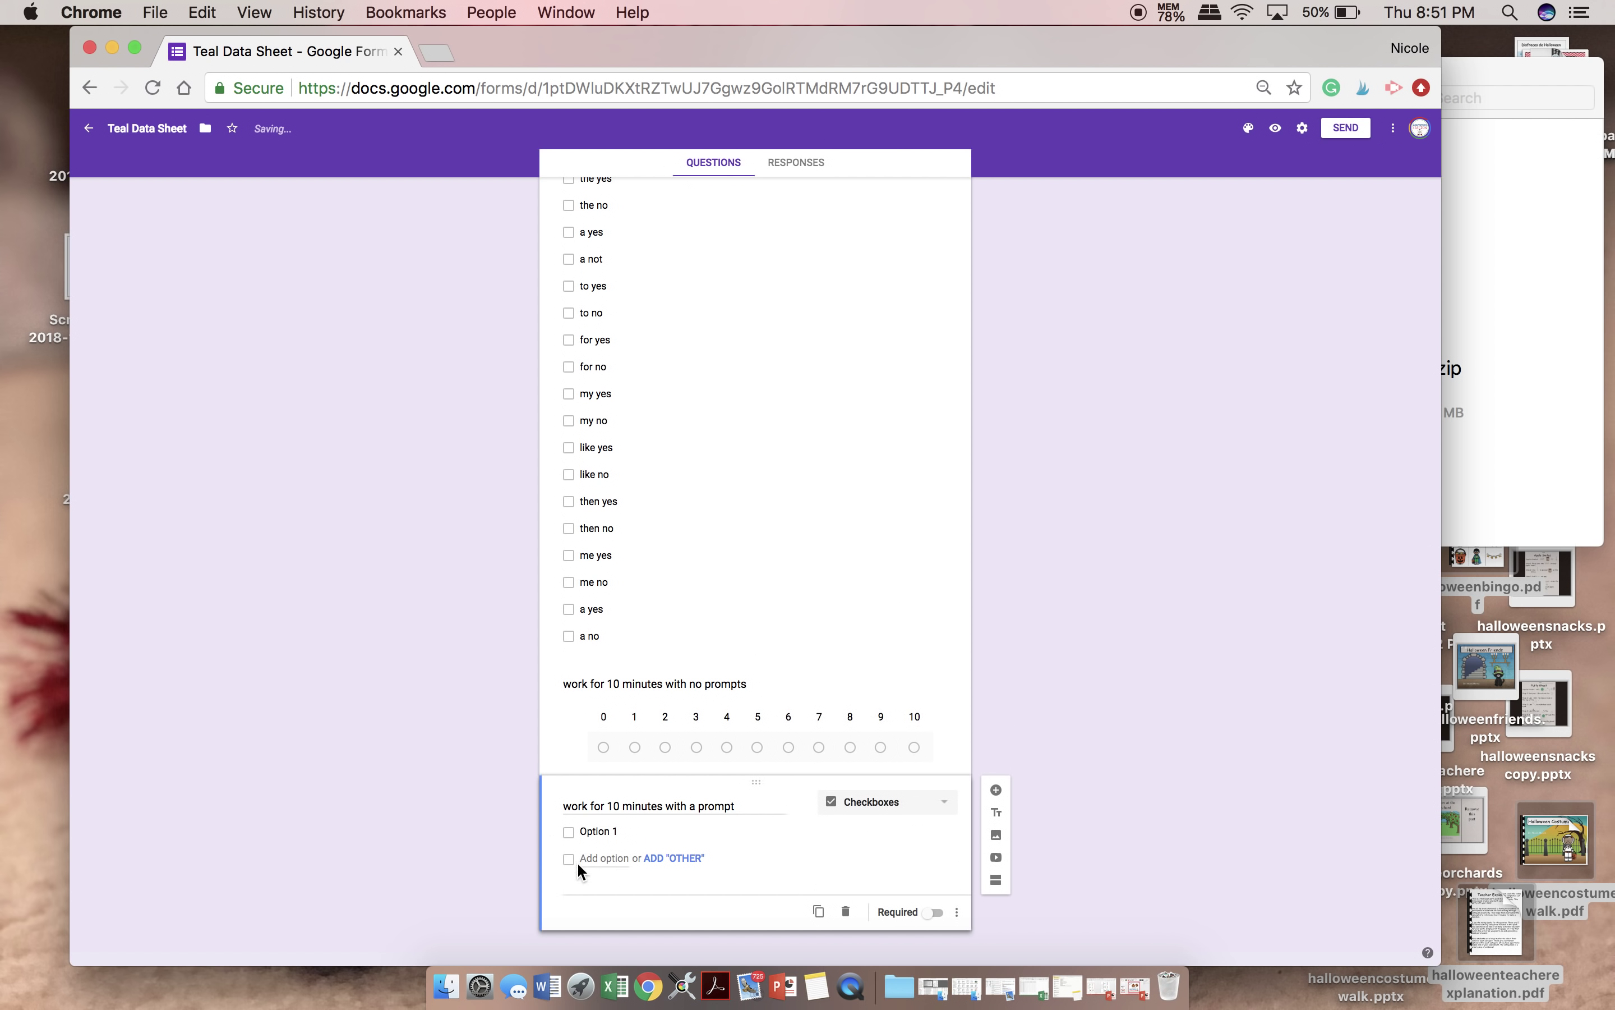
- Give it the choices o prompts, 1 prompt, 2 prompts, and 3 or more prompts
click(596, 831)
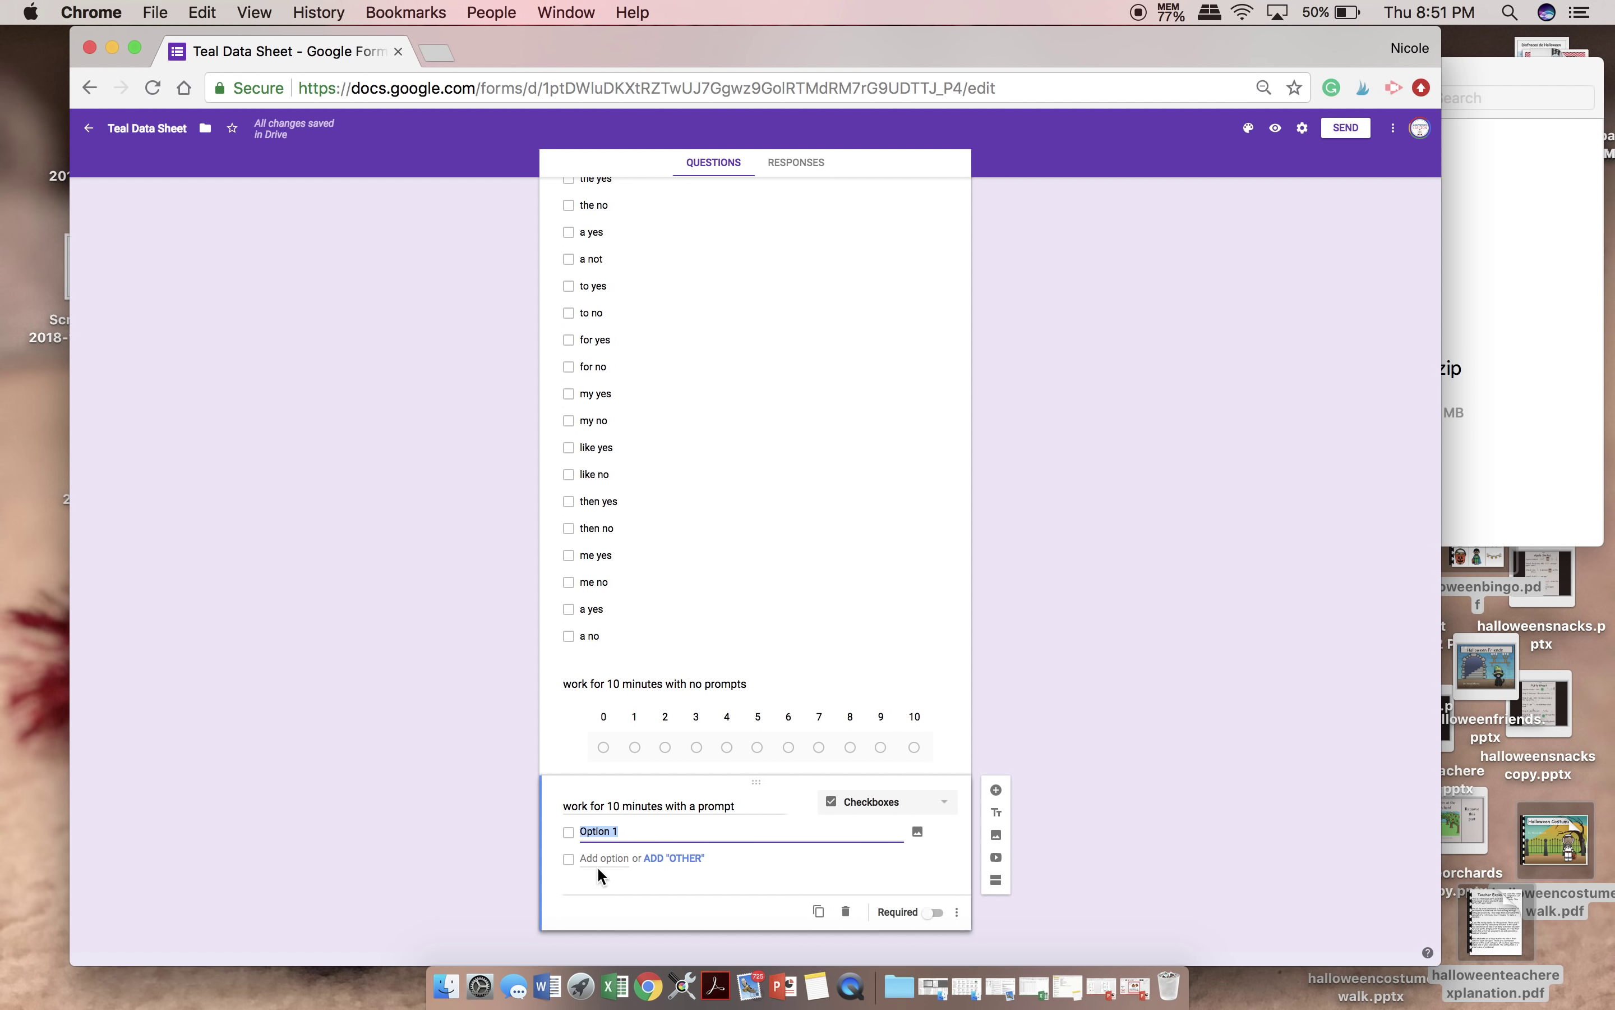
text(o prompts)
click(602, 860)
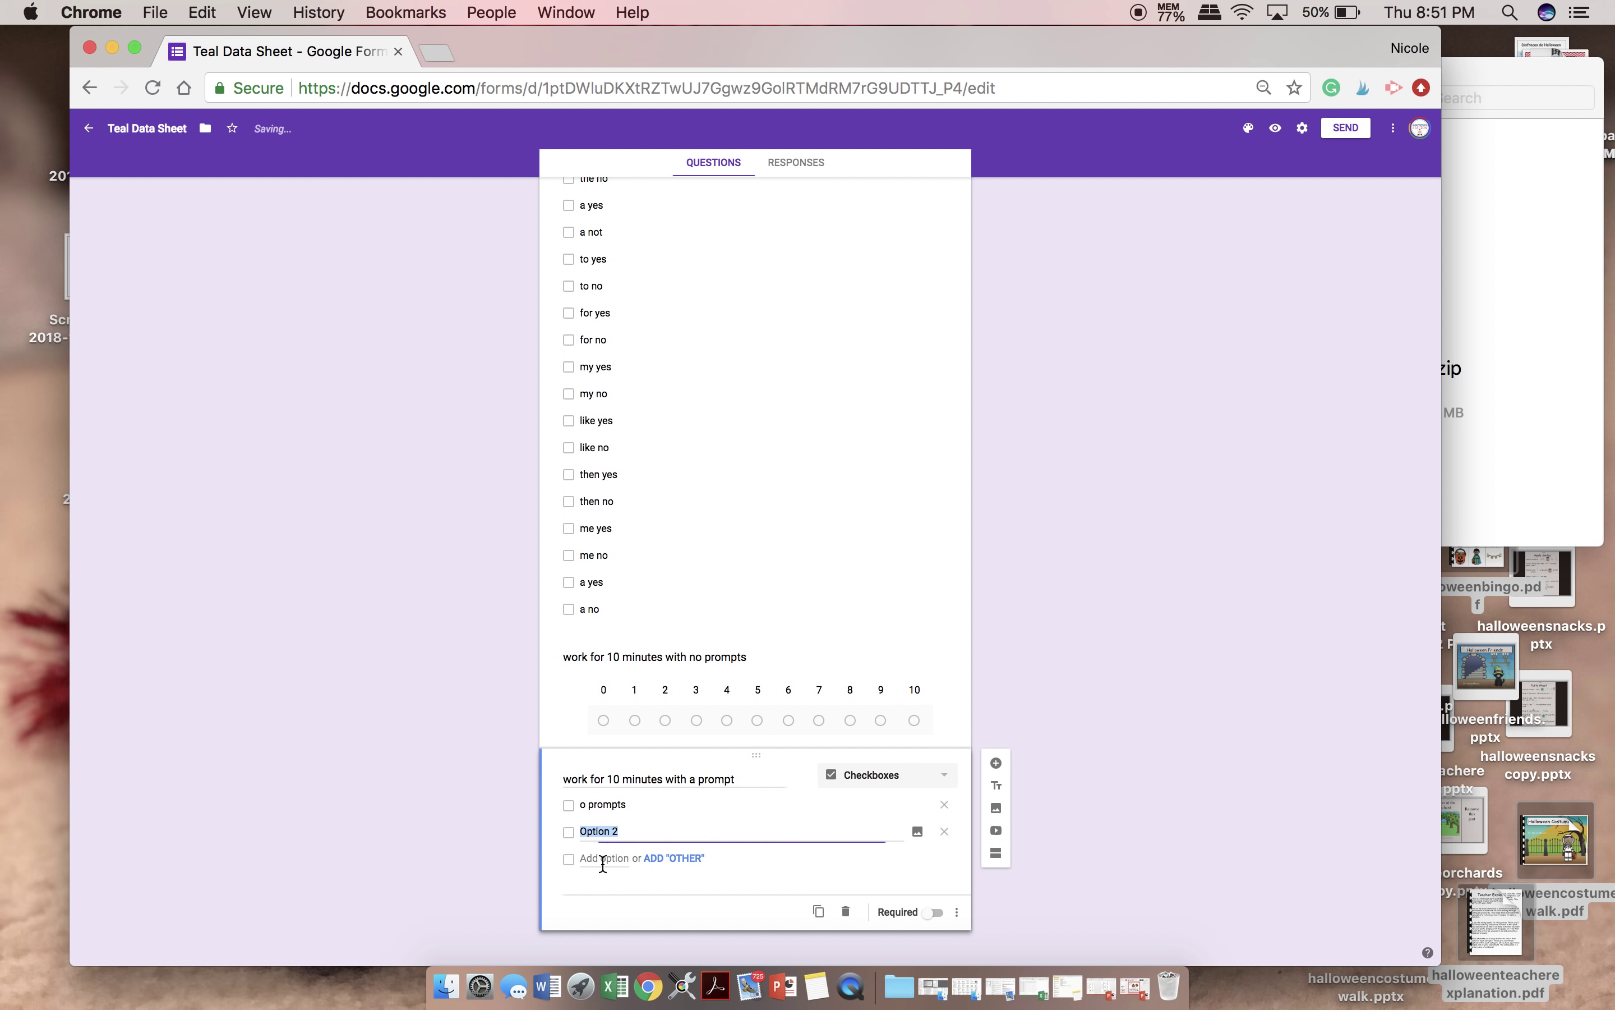
text(1 prompt)
click(602, 861)
text(2 prompts)
click(591, 862)
text(3 or more prompts)
click(378, 834)
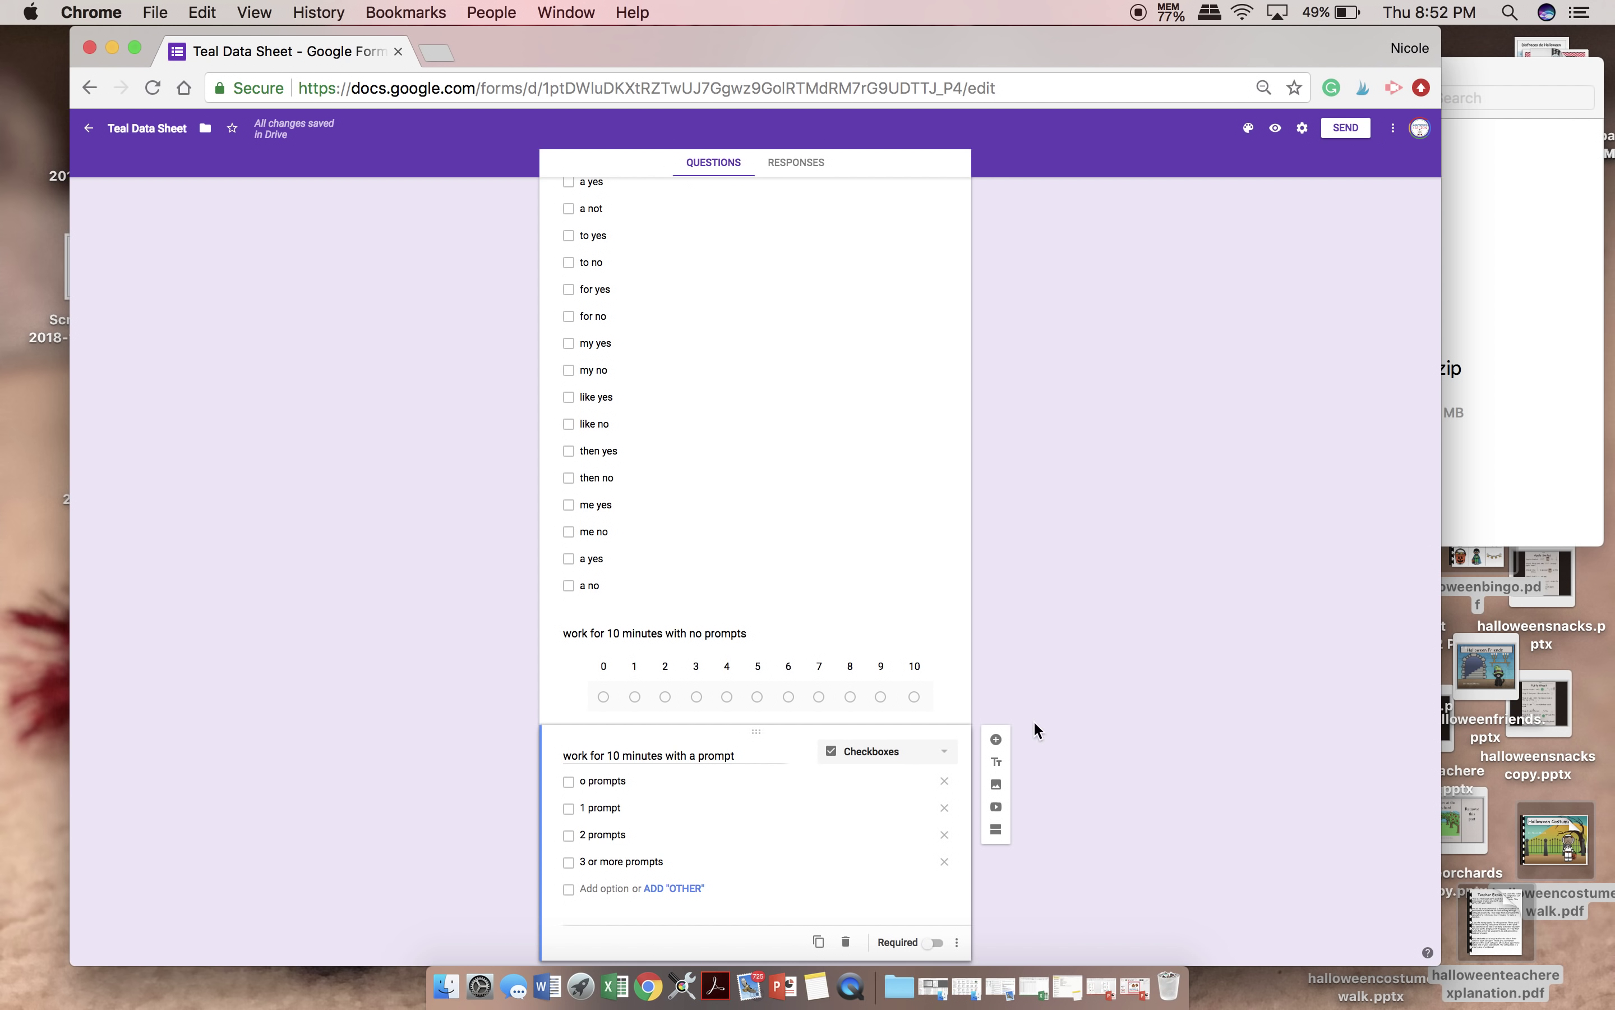
- Add a Checkboxes question titled 'comment with 3 or more words'
click(996, 739)
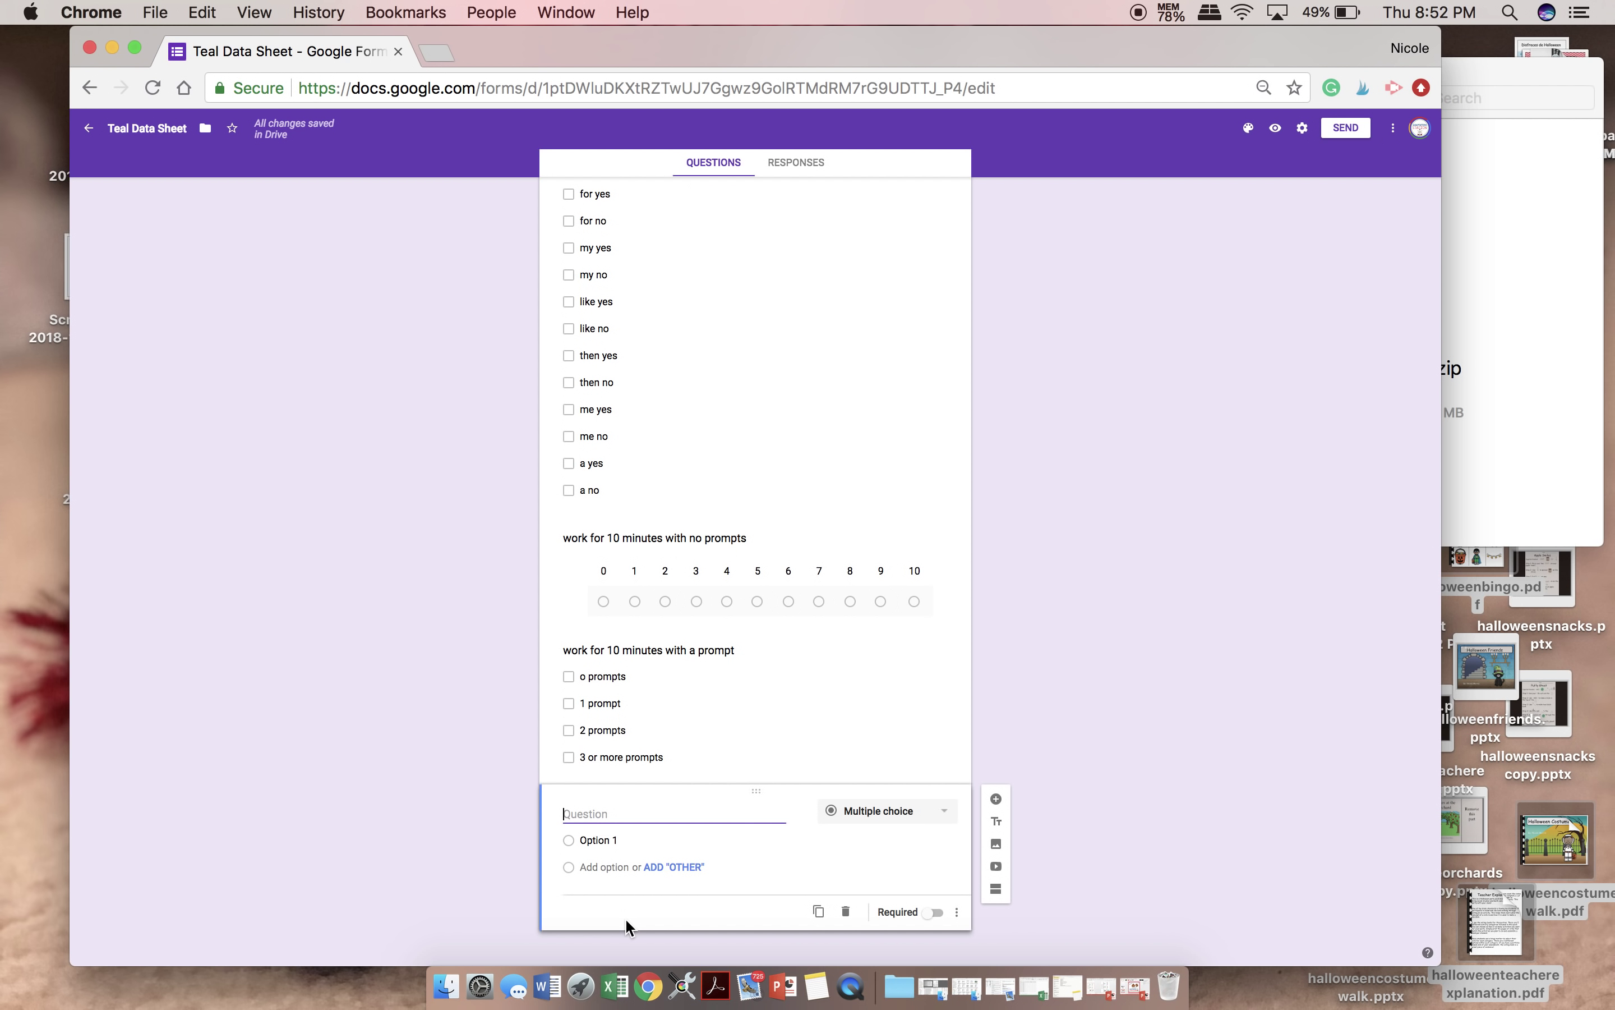
text(comme)
text(nt with 3 o)
text(r mpr)
text(ore wor)
text(s)
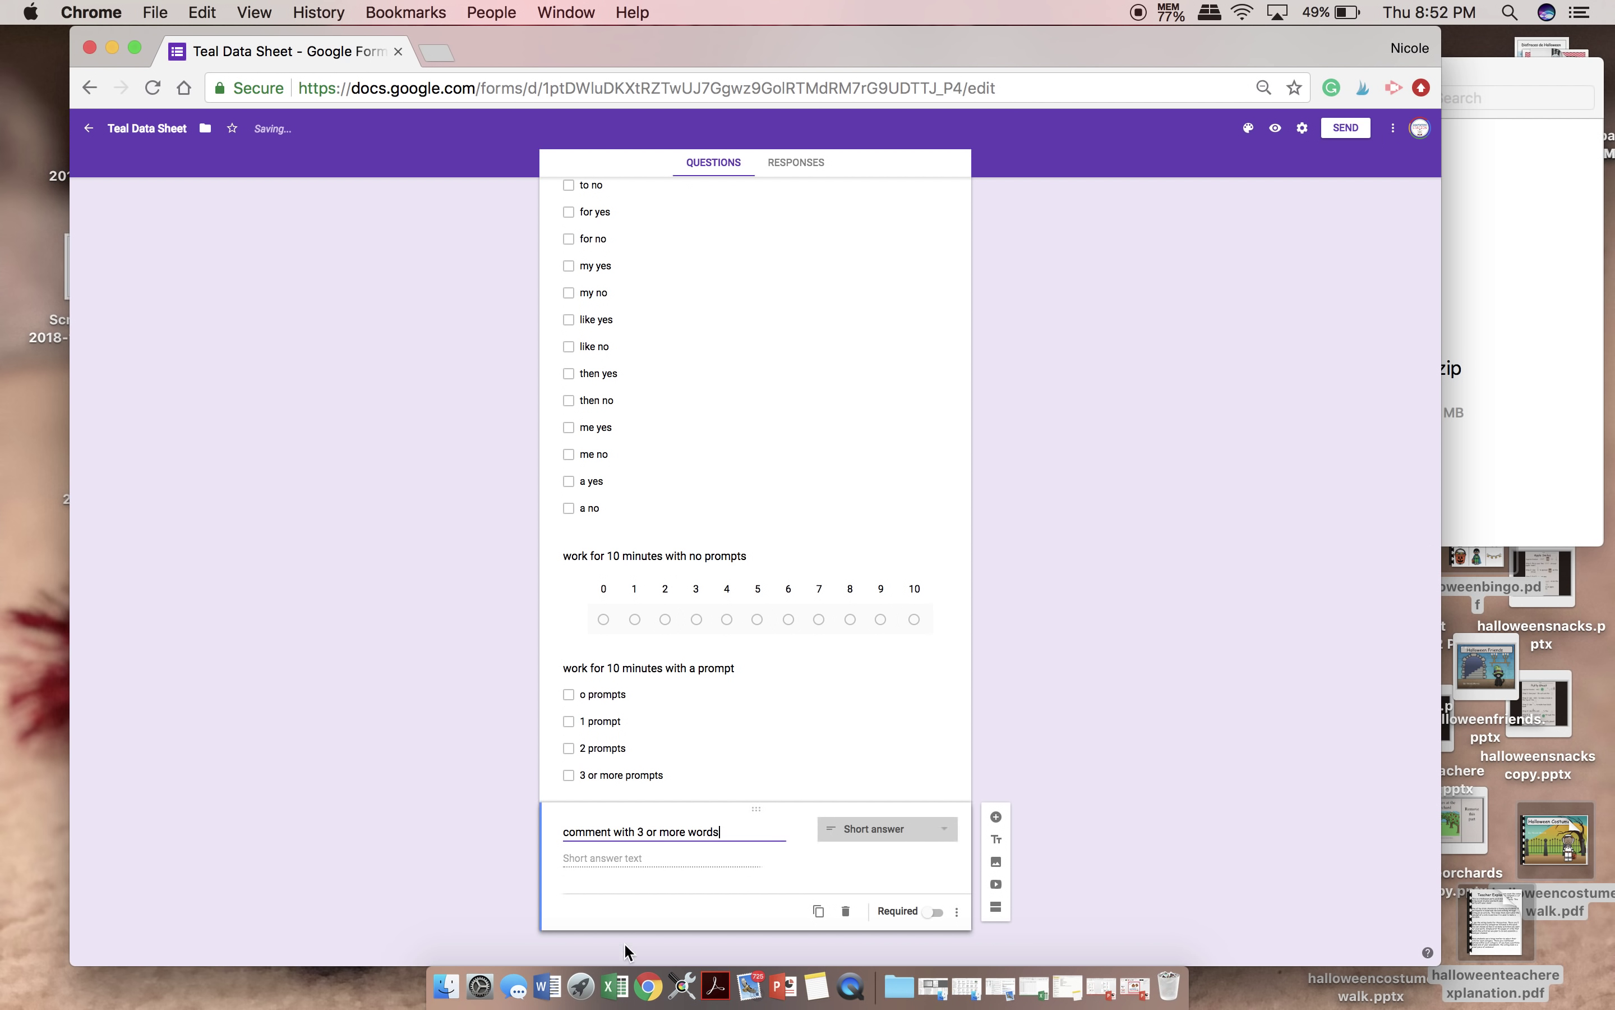
click(940, 839)
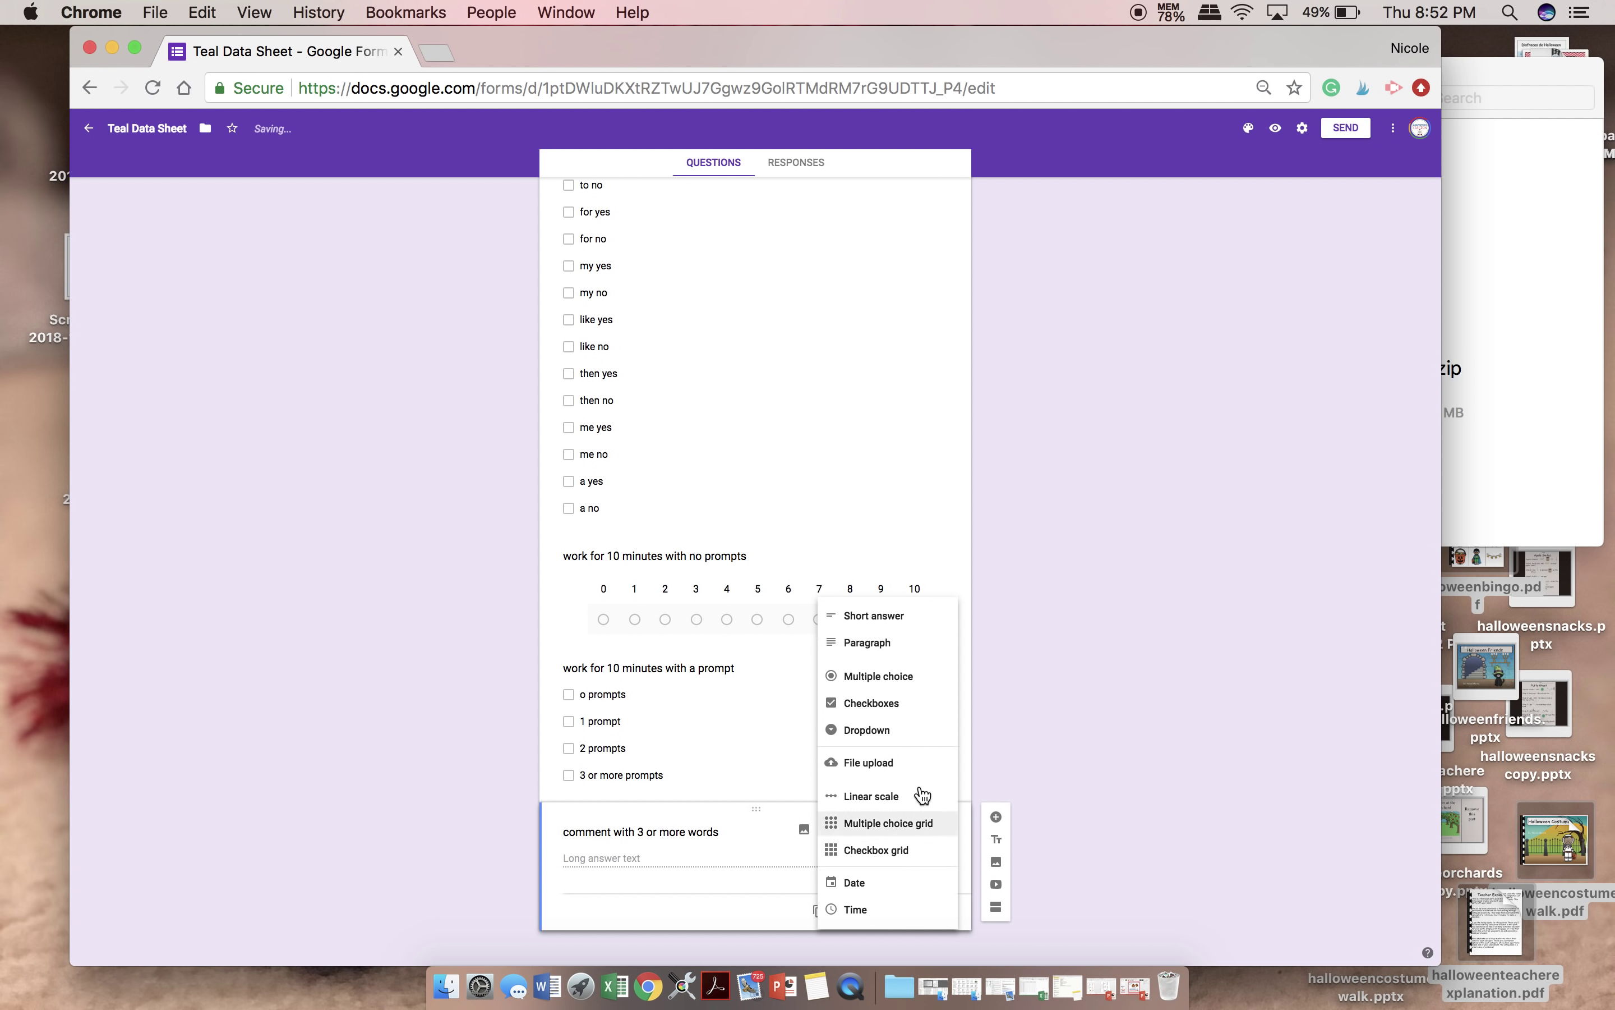
click(900, 676)
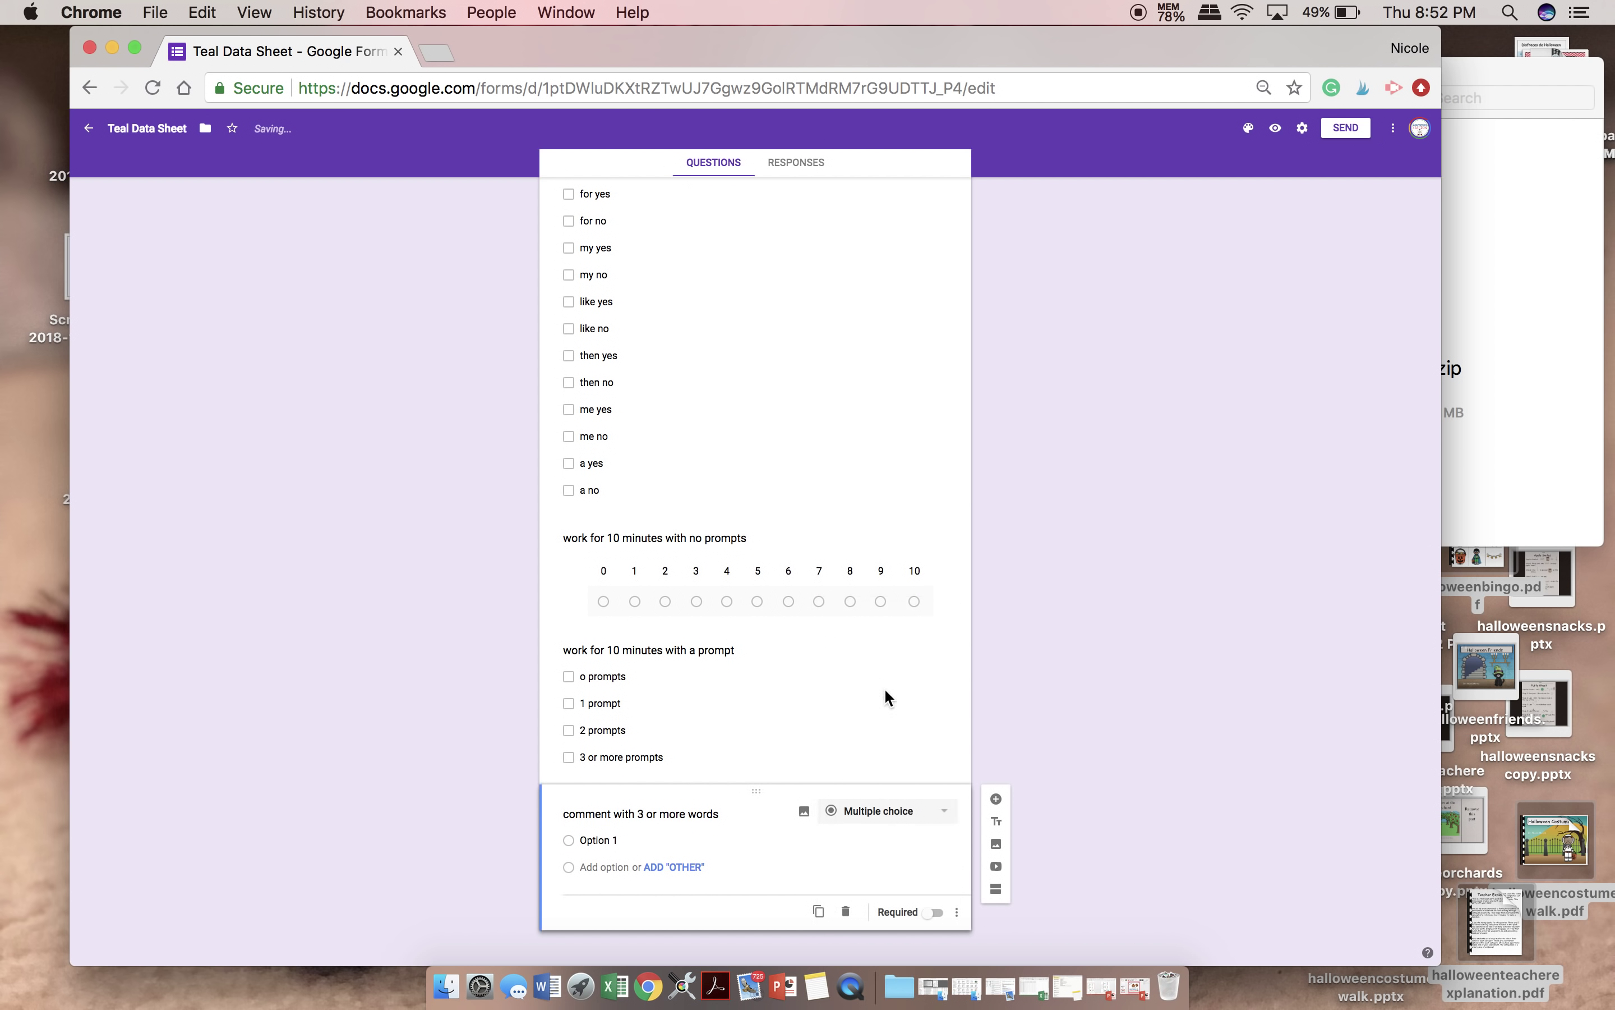
click(884, 825)
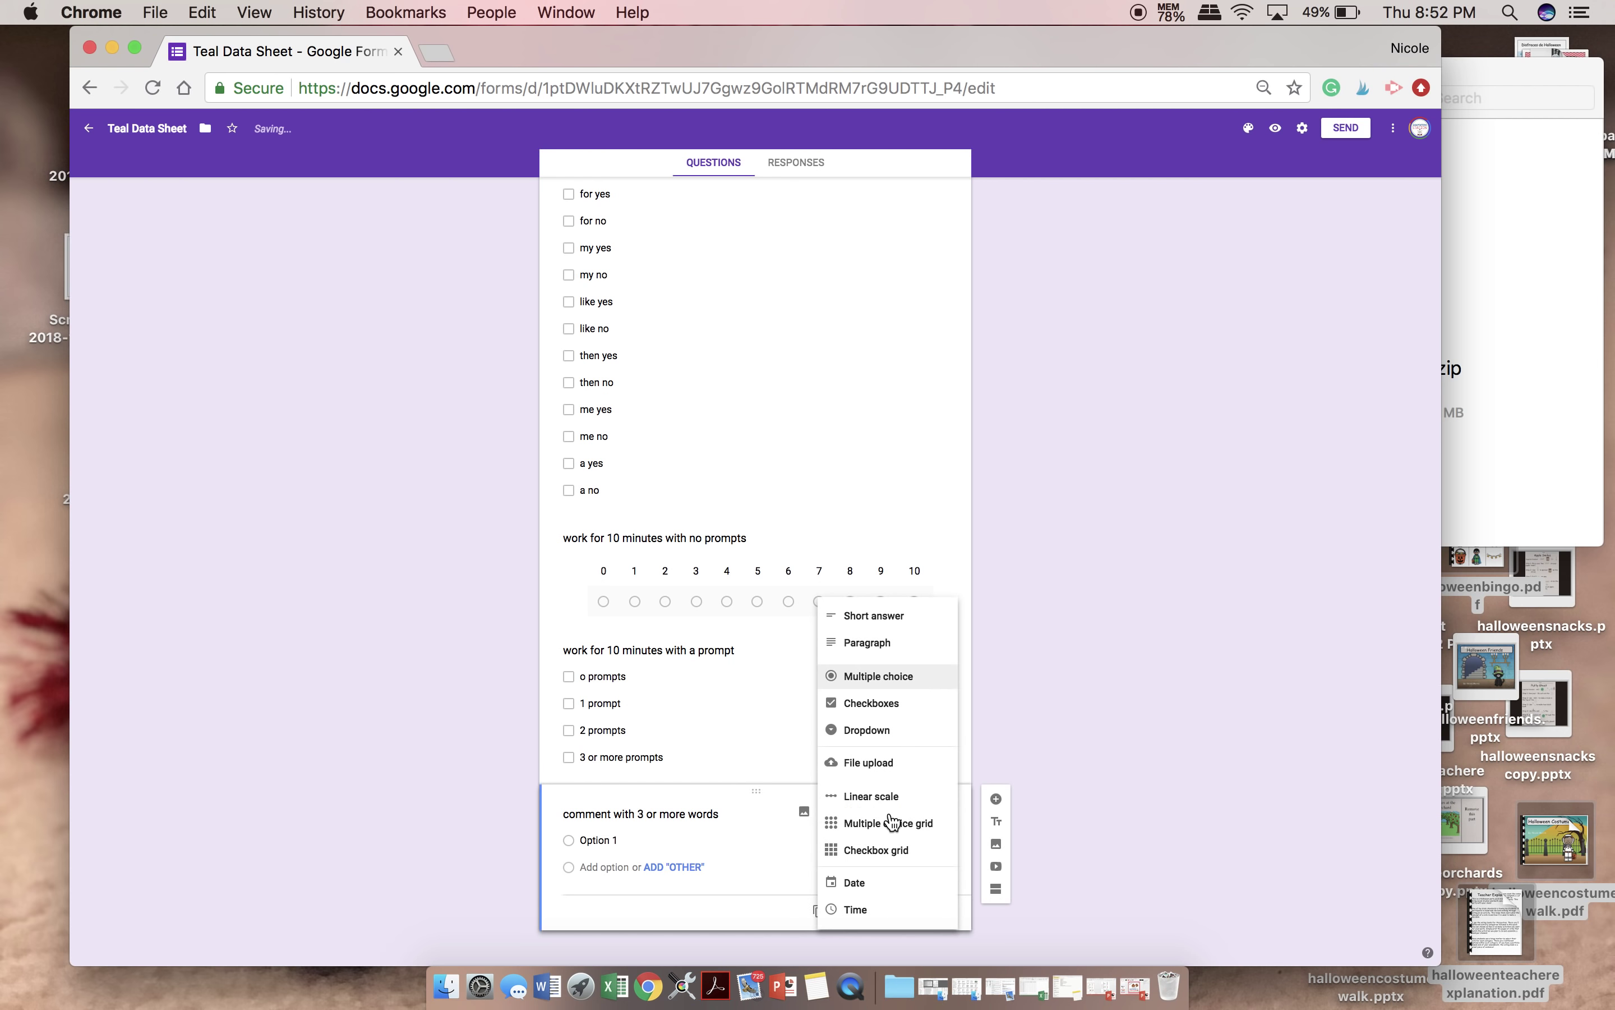
click(884, 709)
- Enter its first choices: zero words, one word, two words, 3 words
click(596, 827)
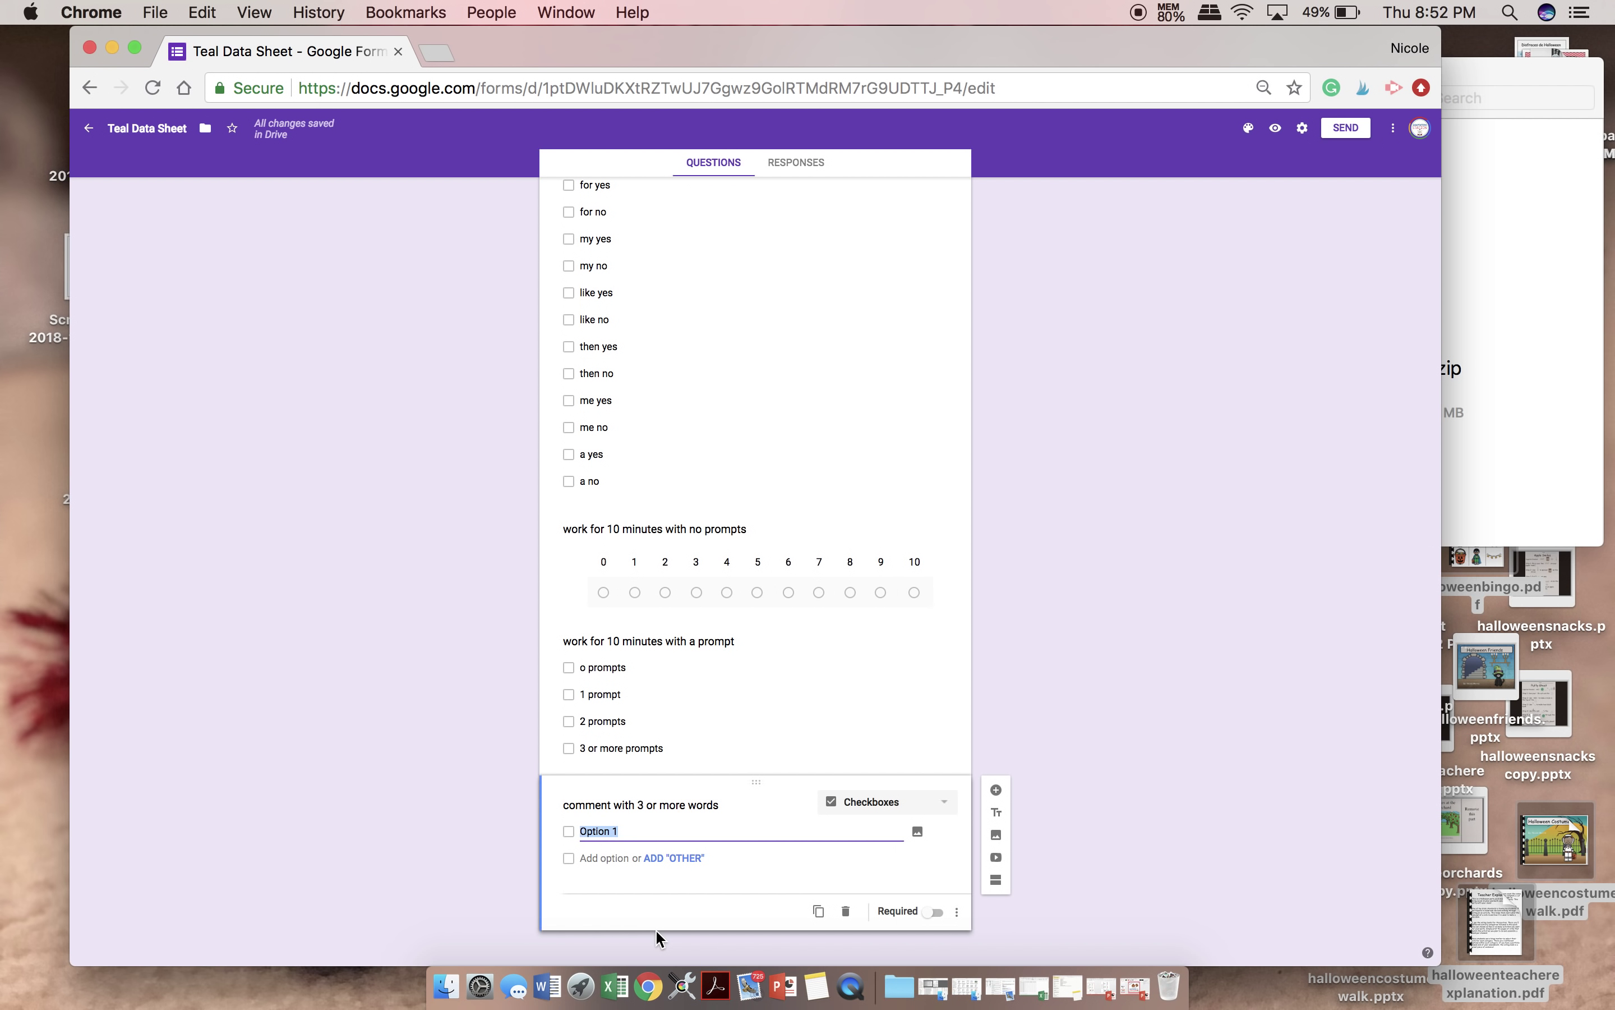
text(zero words)
click(621, 859)
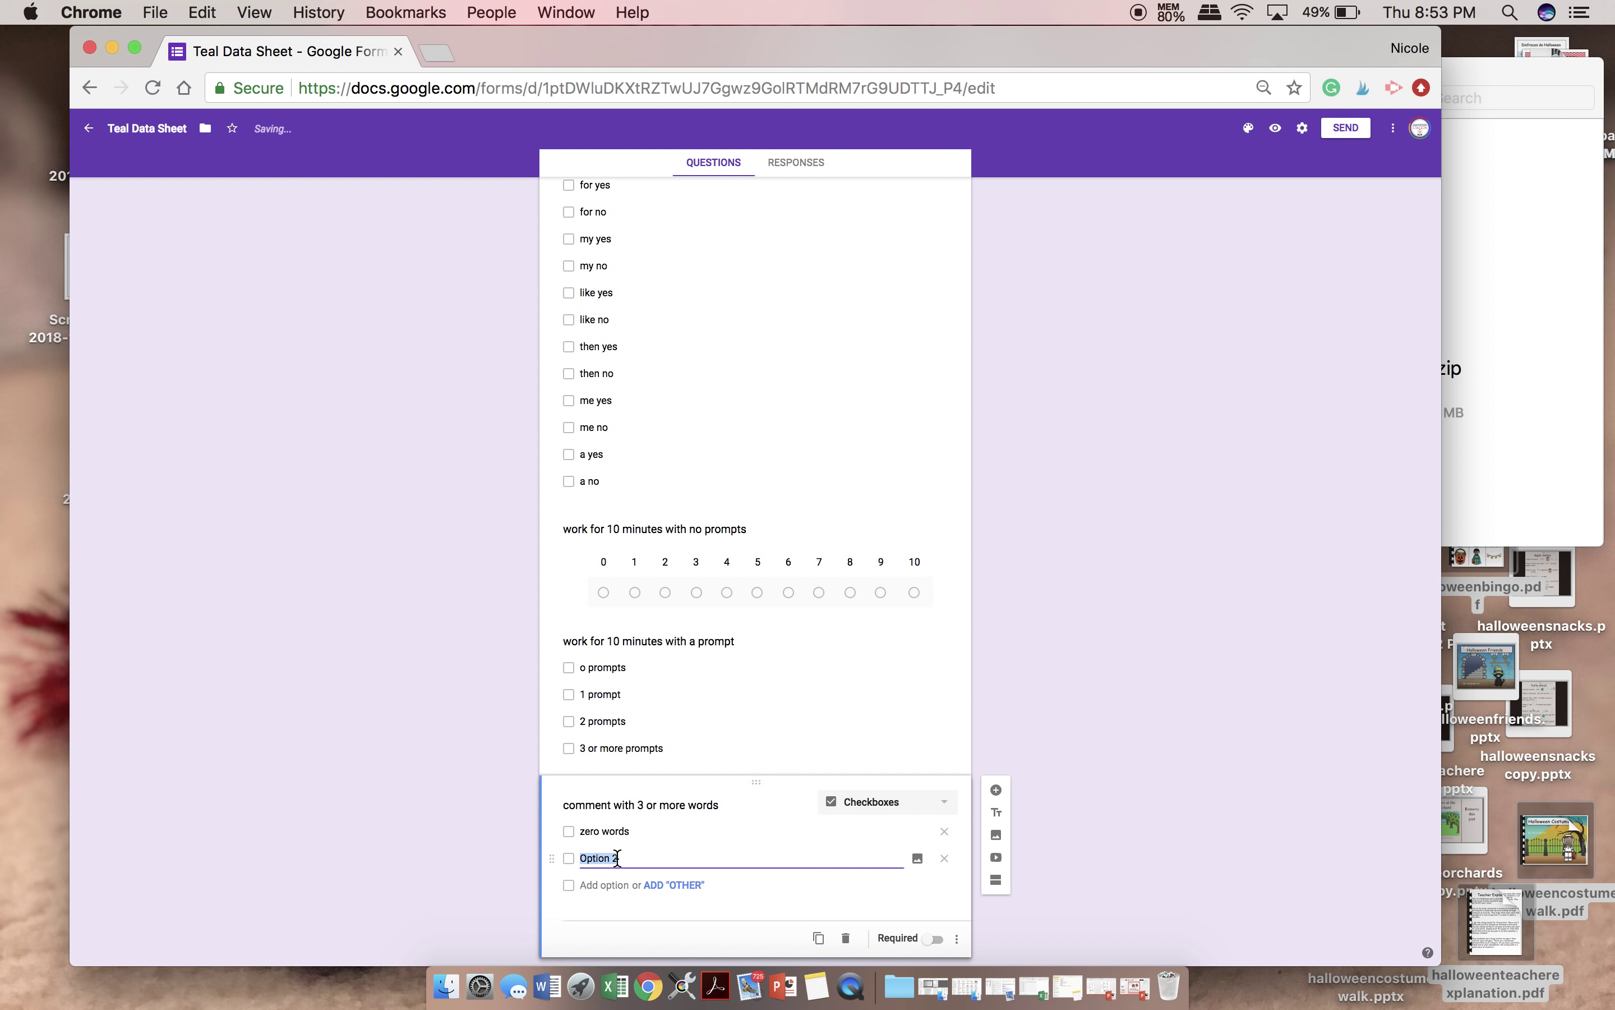
text(one word)
click(615, 887)
text(t)
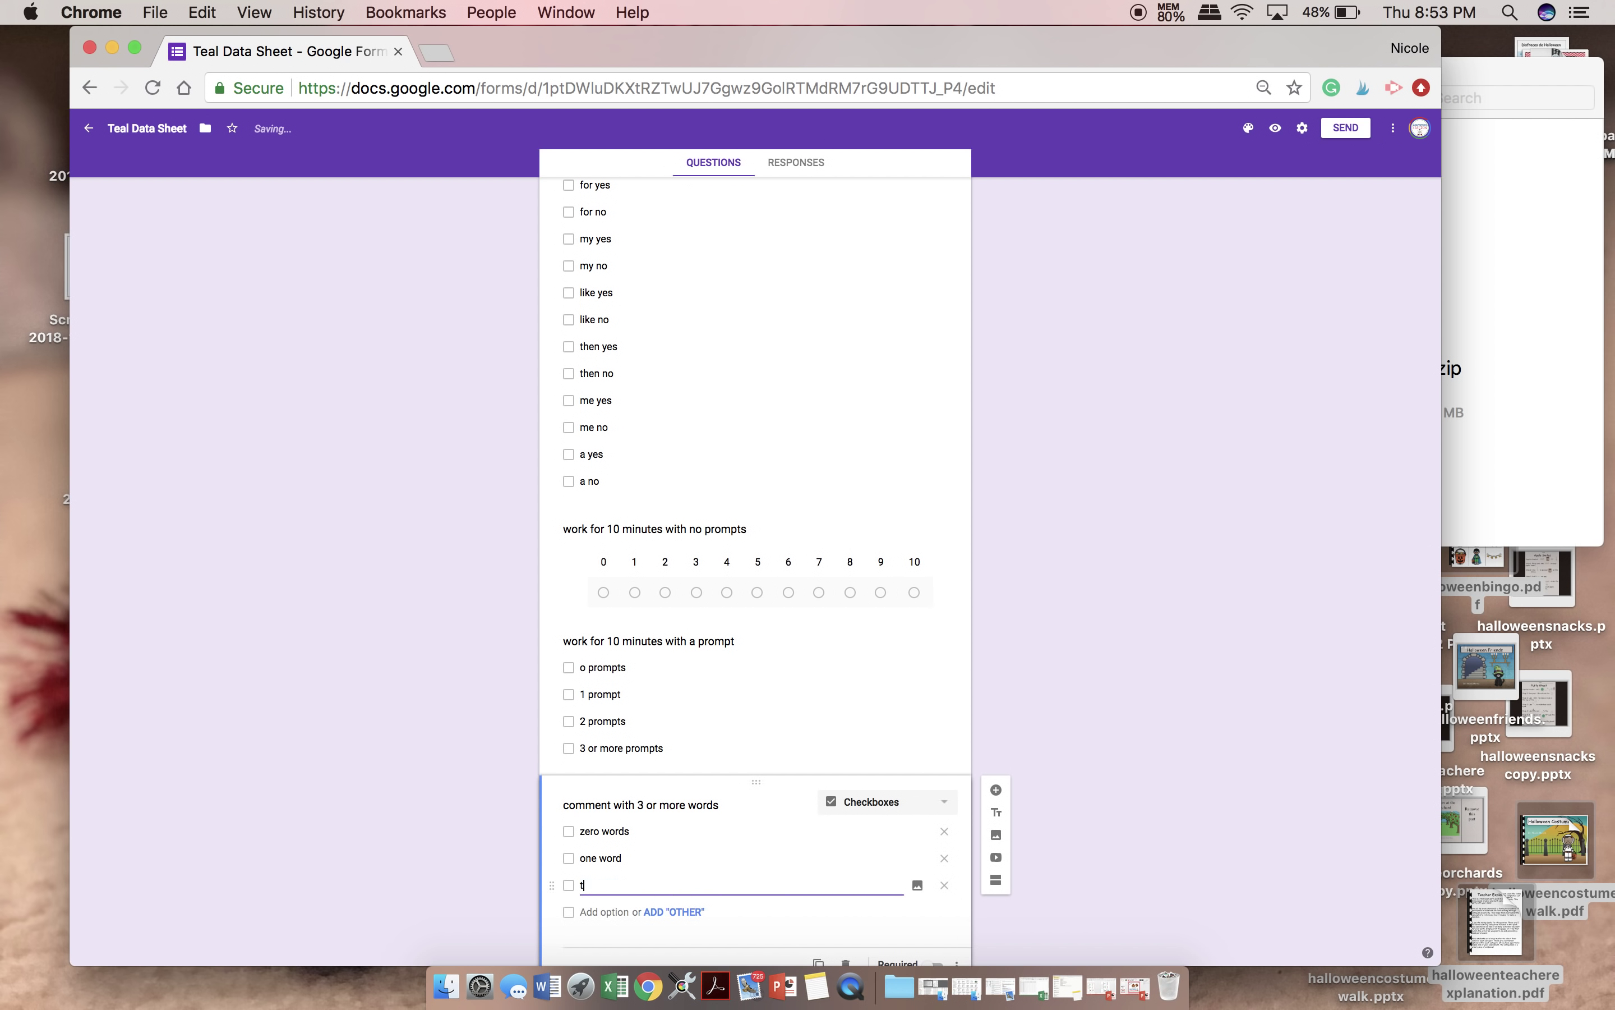
text(wo words)
click(606, 912)
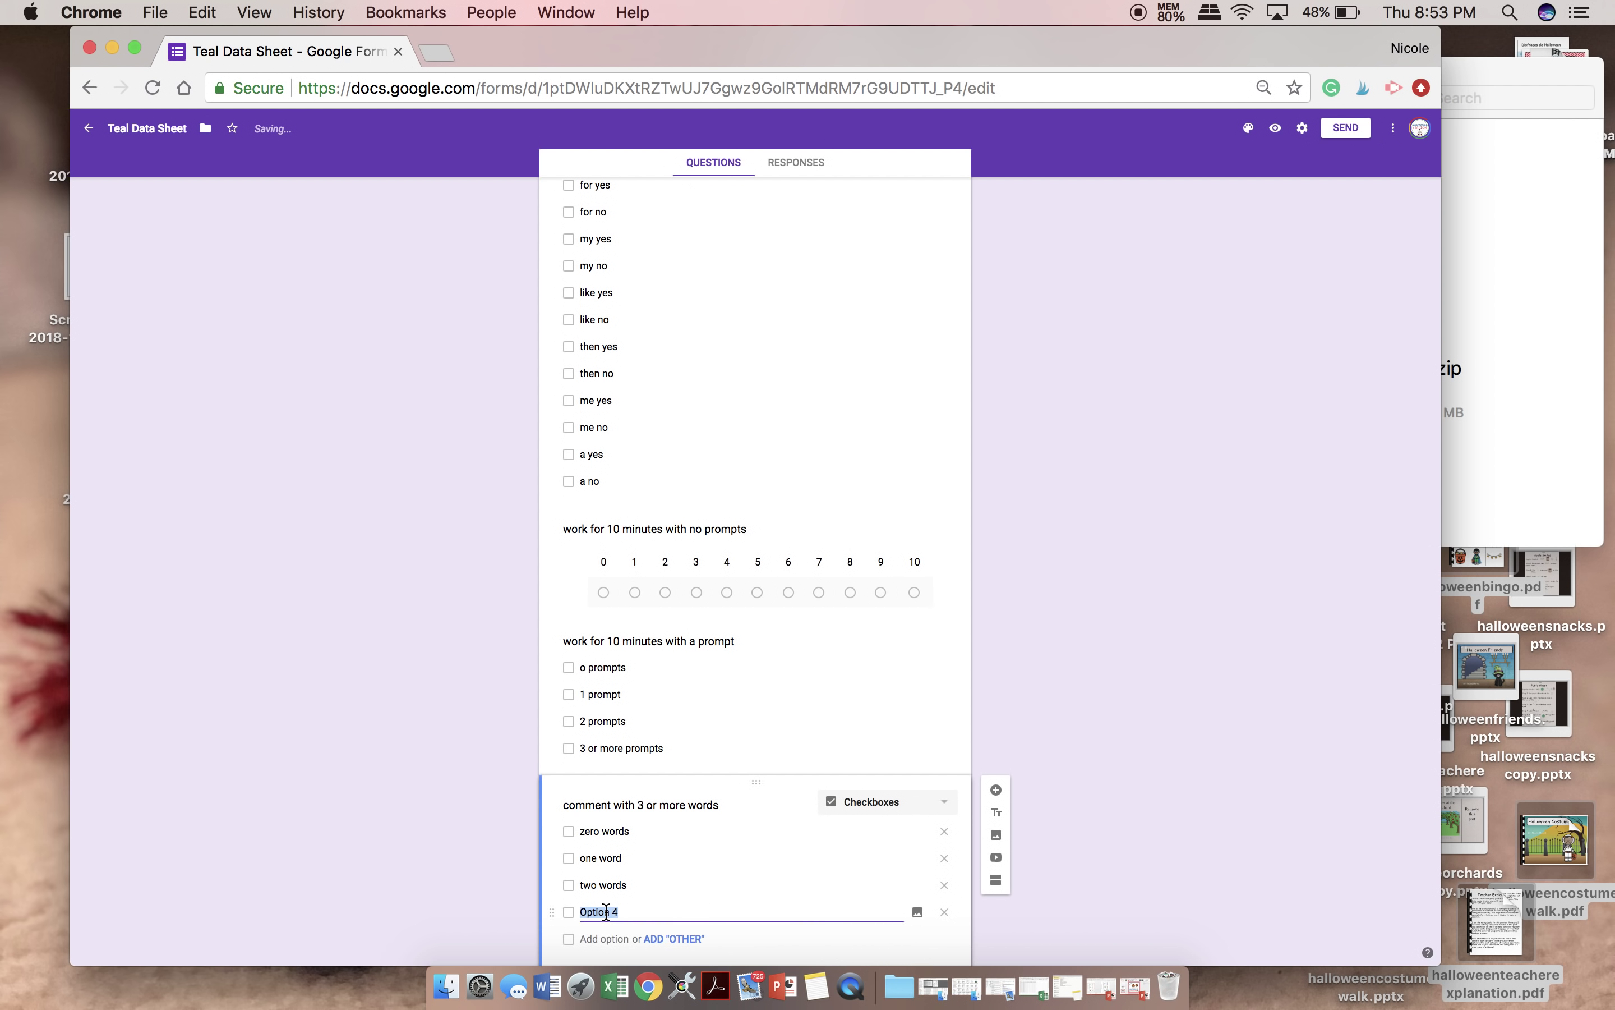
text(3 words)
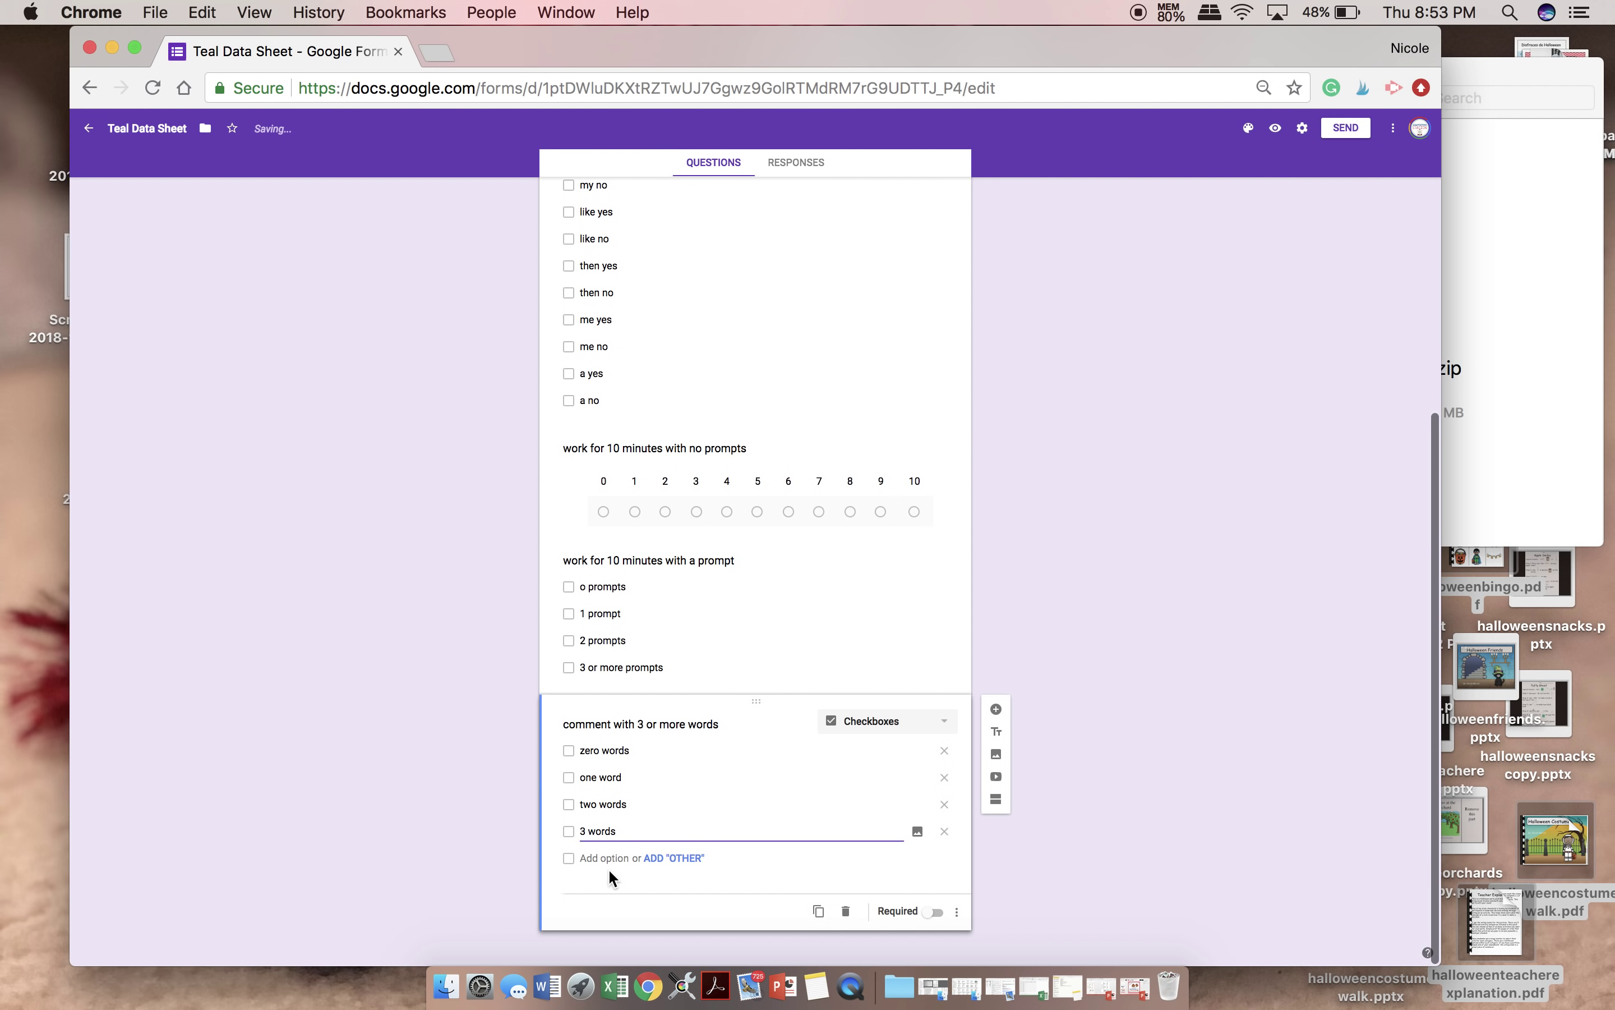
- Add 4 or more words, verbal prompt, visual prompt, comment was relevant, comment was not relevant
click(610, 858)
text(4 or more words)
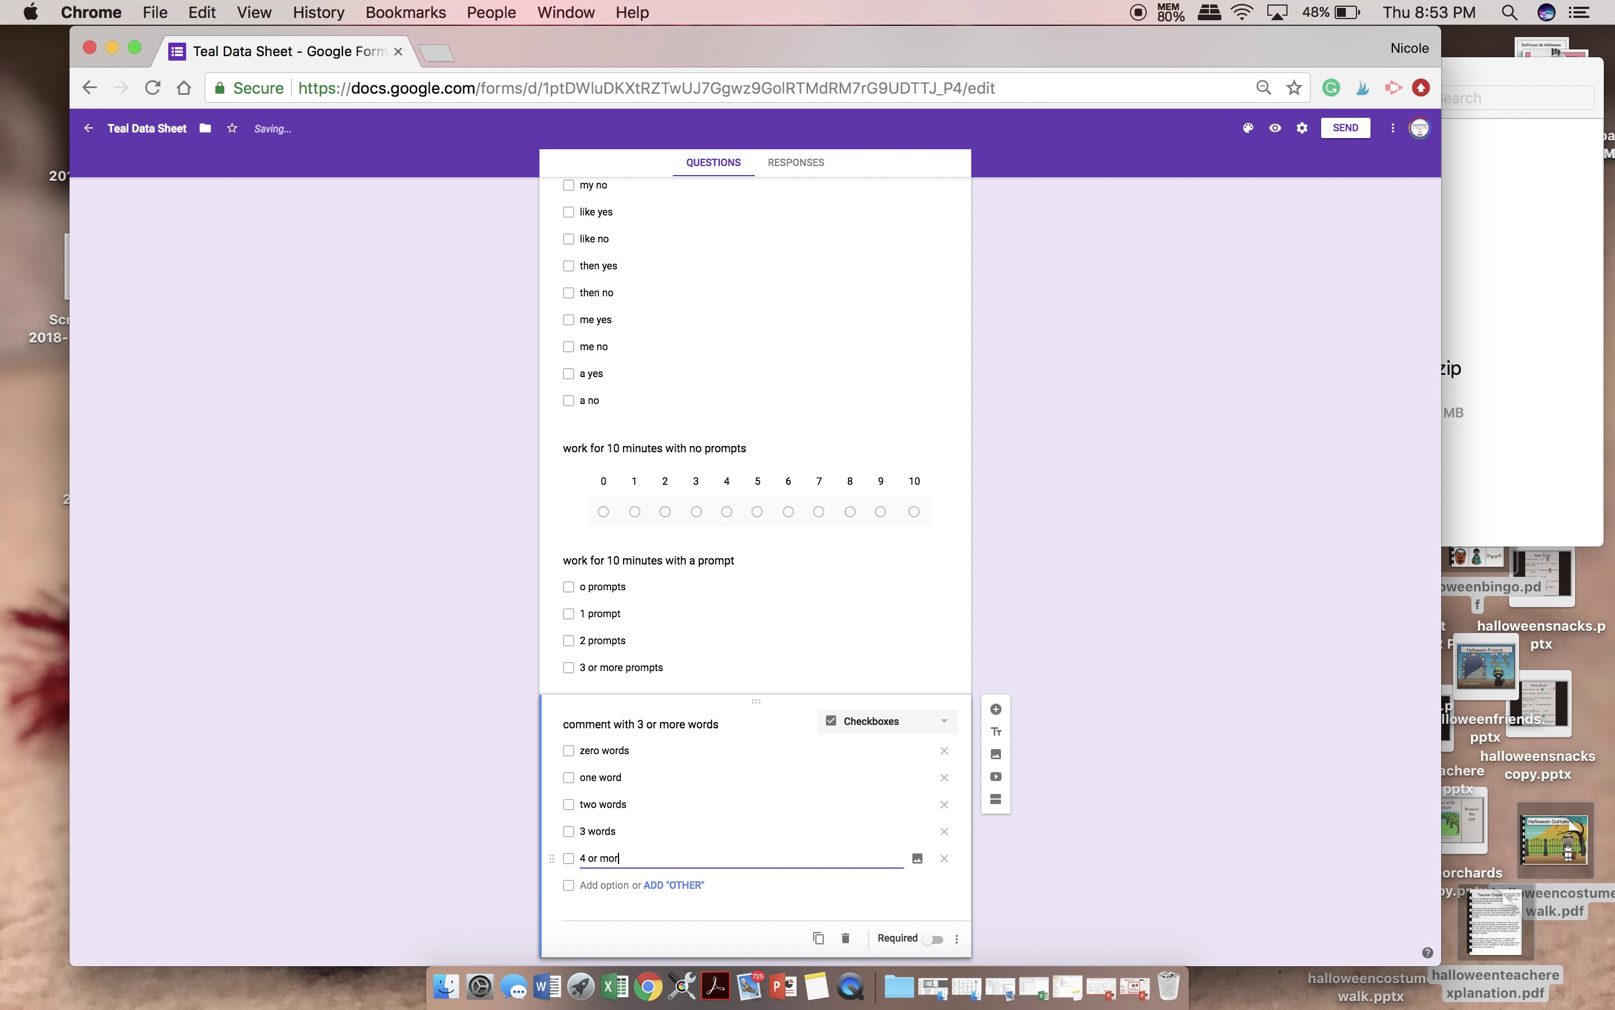
click(612, 885)
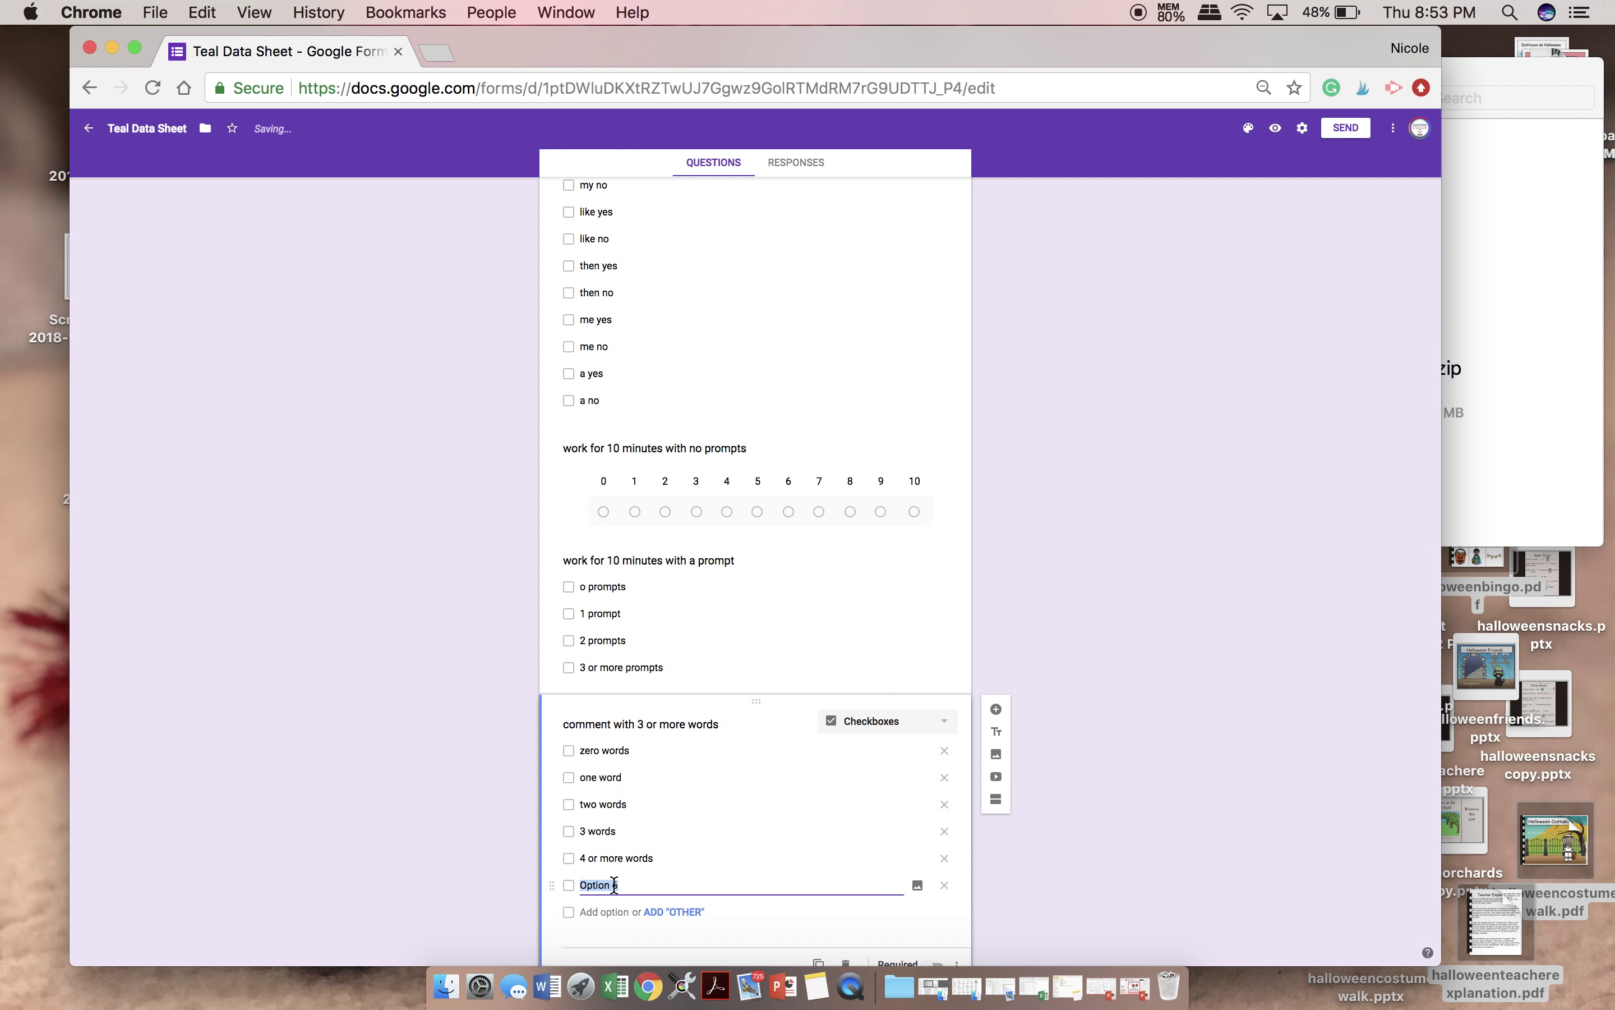
text(verbal prompt)
click(604, 911)
text(visual prompt)
click(600, 938)
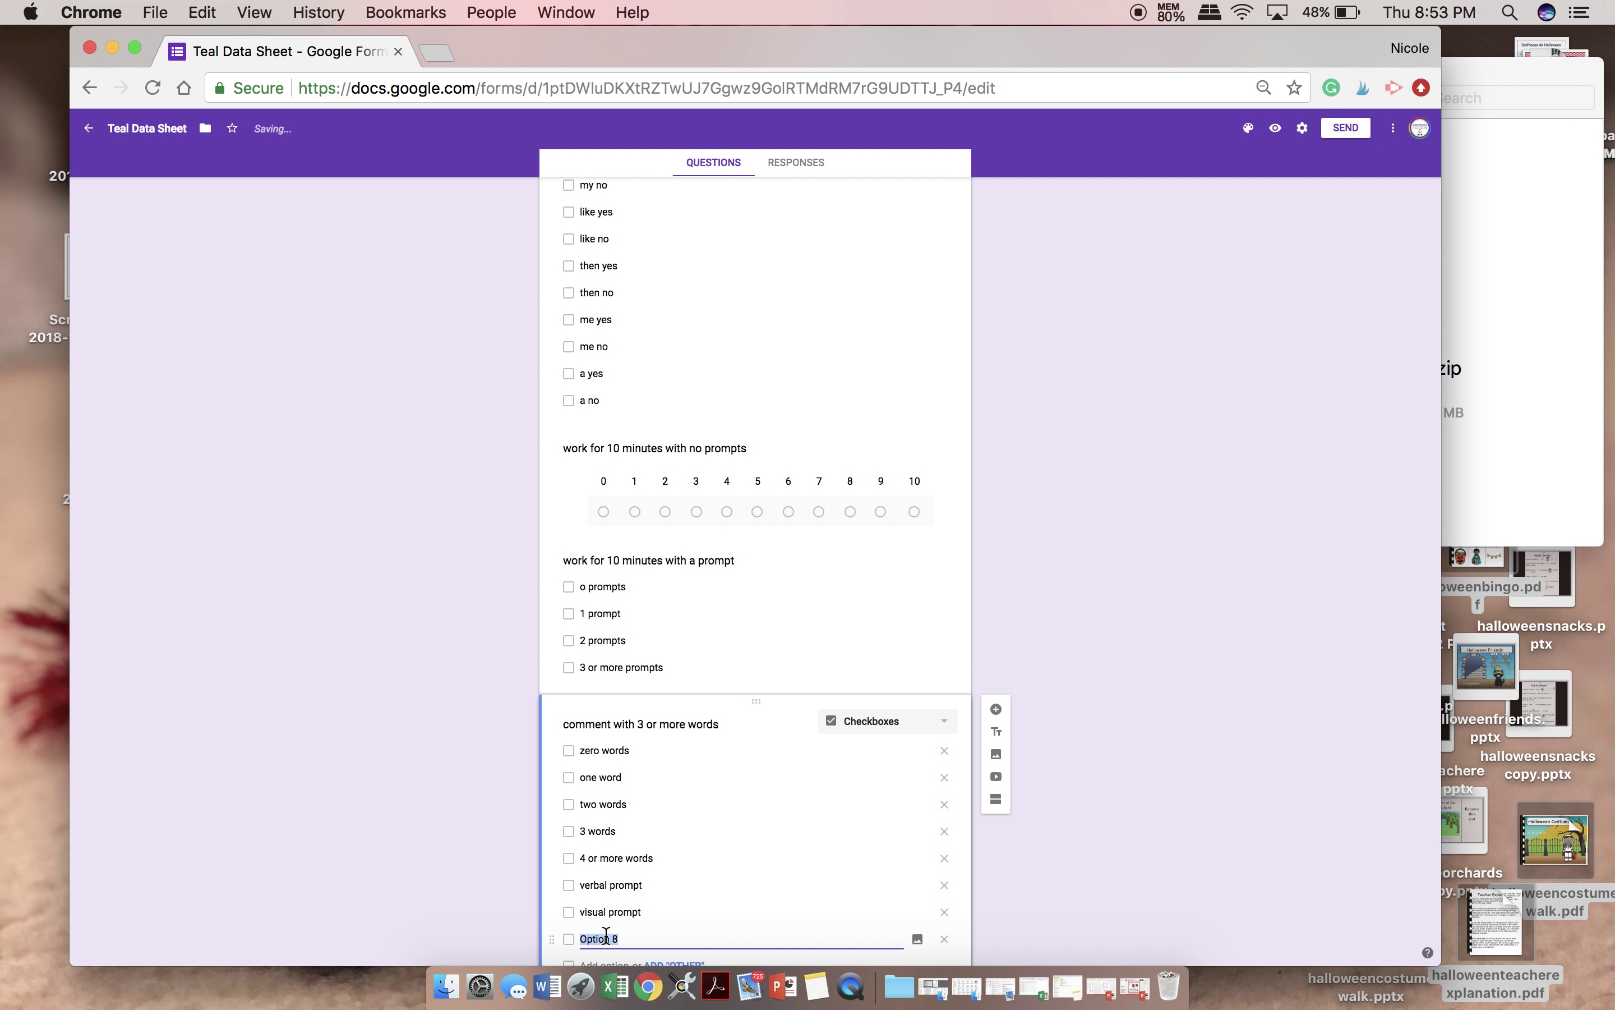
text(comment was relevant)
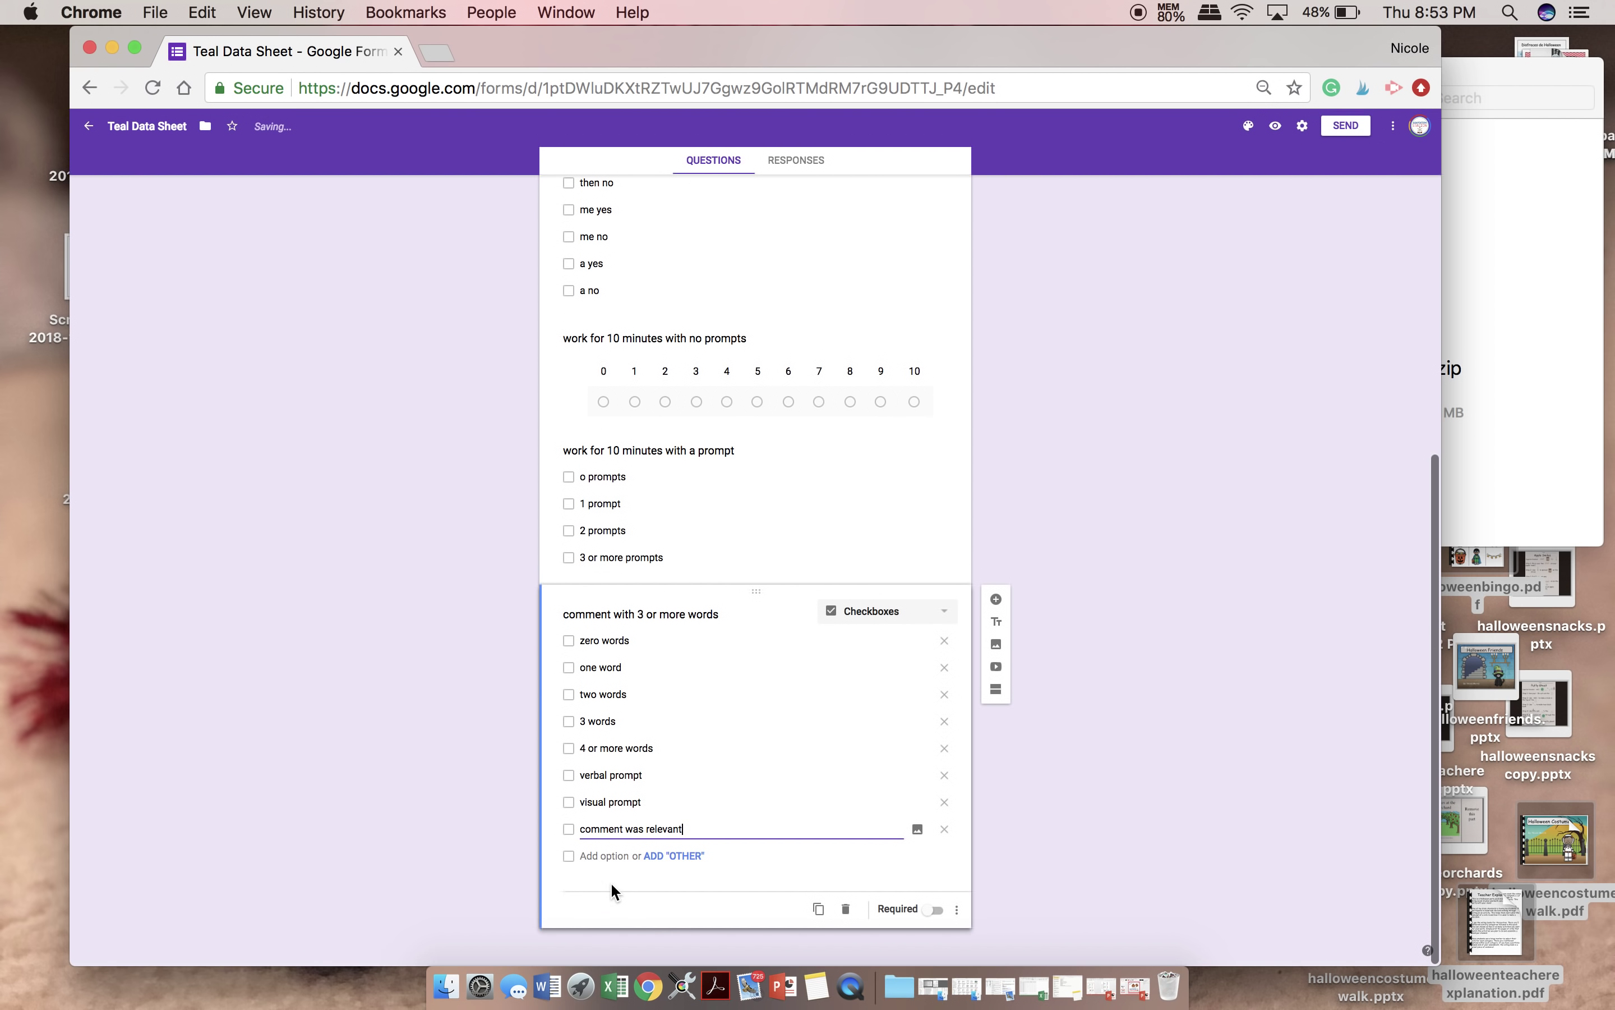
click(611, 881)
text(comment wa)
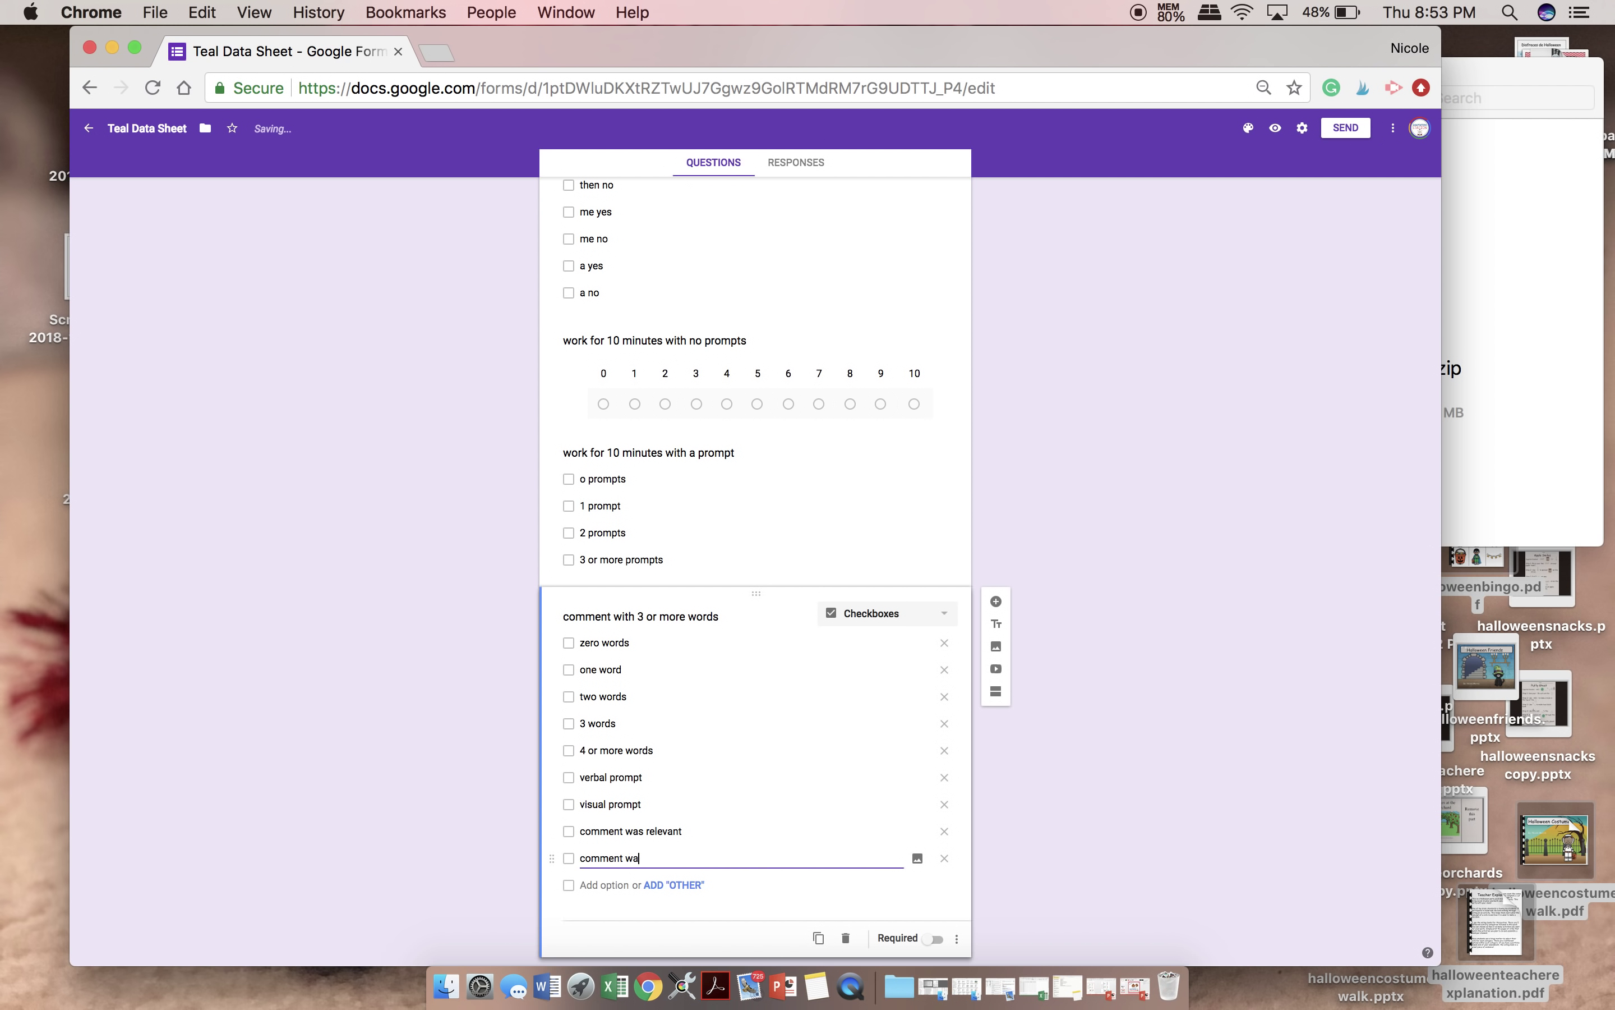
text(s not relevant)
click(403, 813)
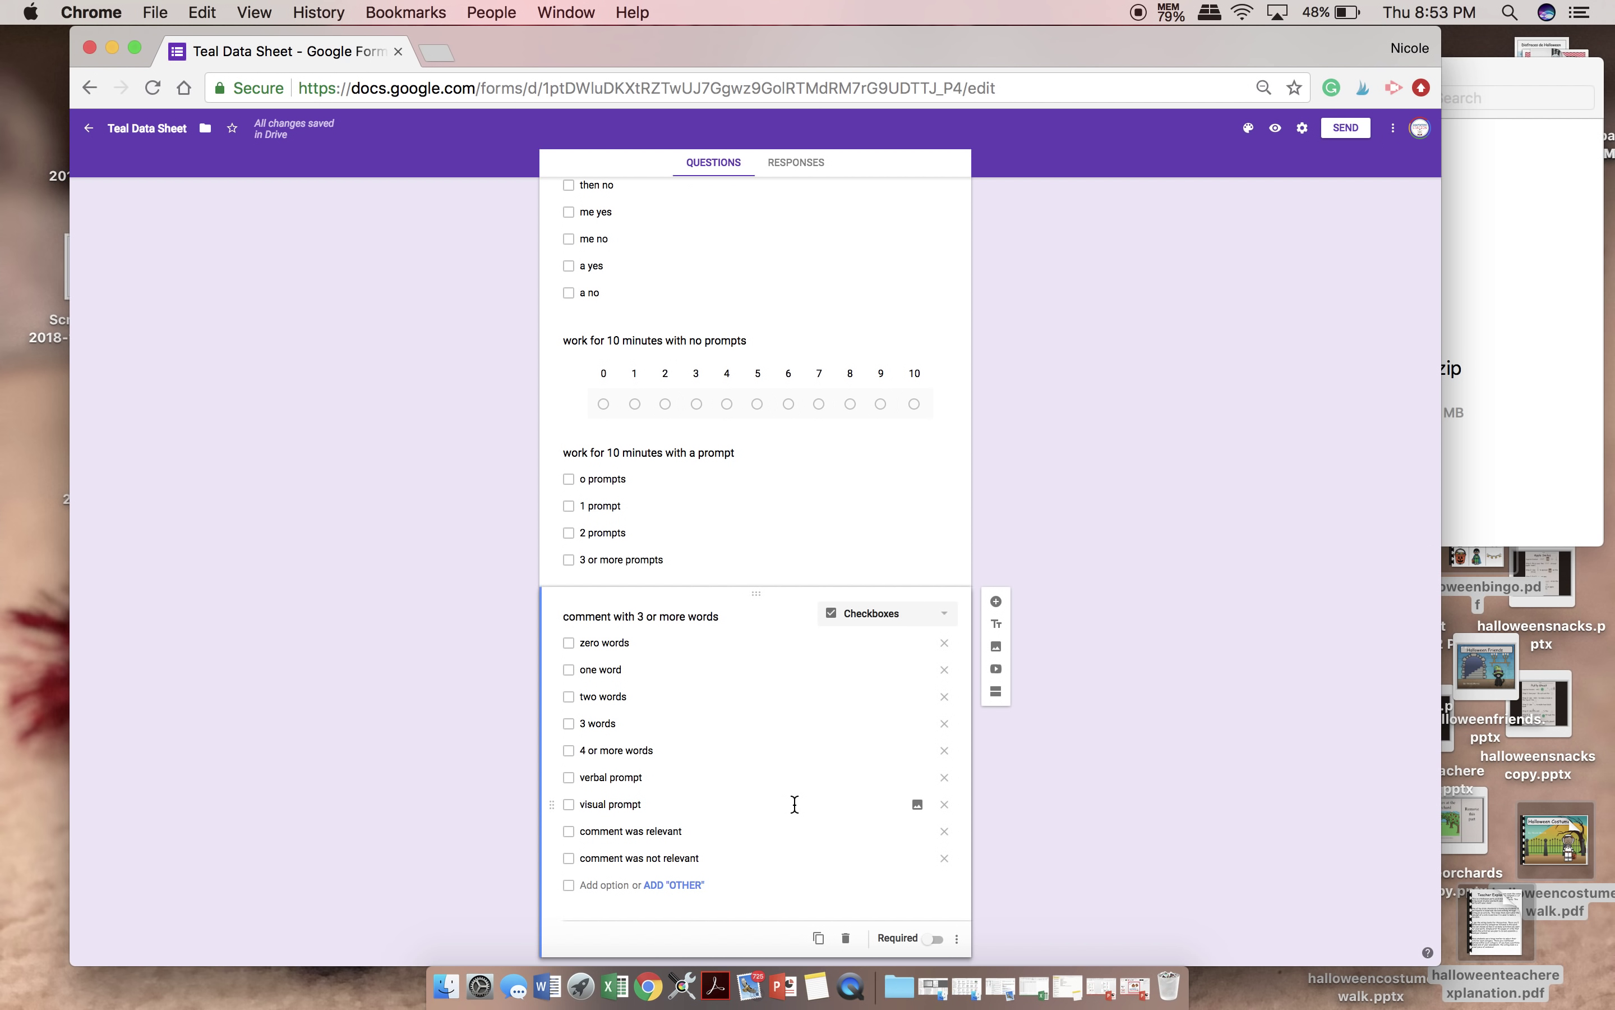
- Preview Teal Data Sheet as a respondent in a new tab, then switch back to the editor
scroll(792, 626, up, 10)
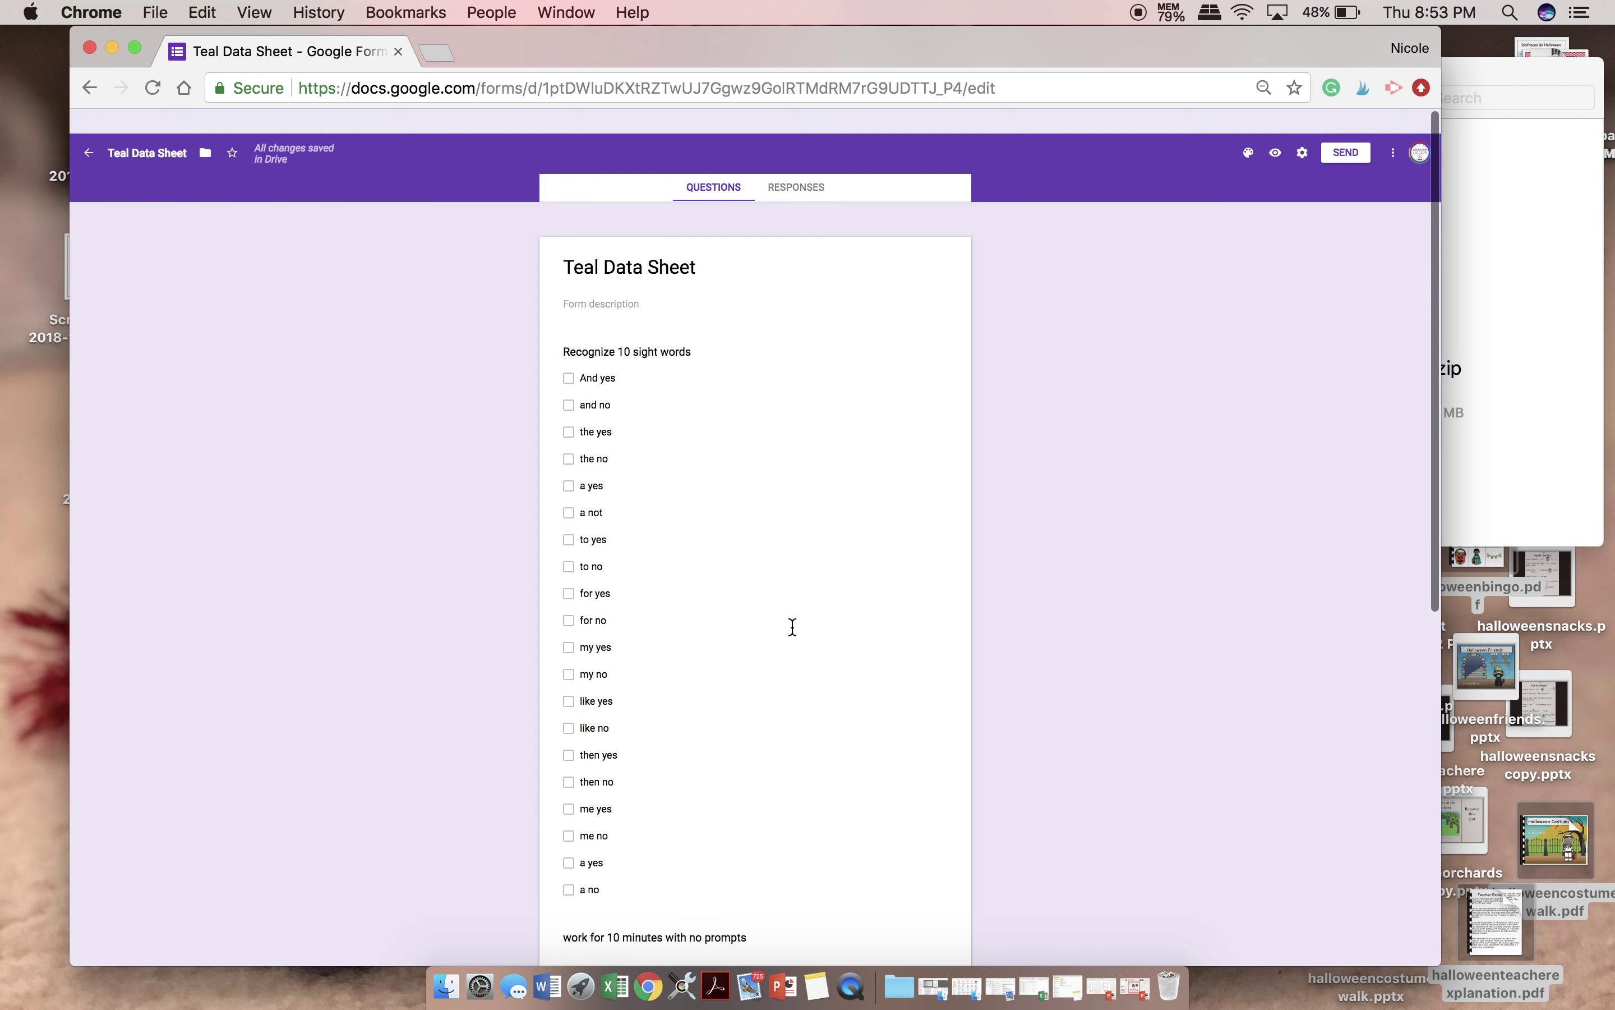
scroll(793, 626, down, 10)
scroll(793, 626, up, 10)
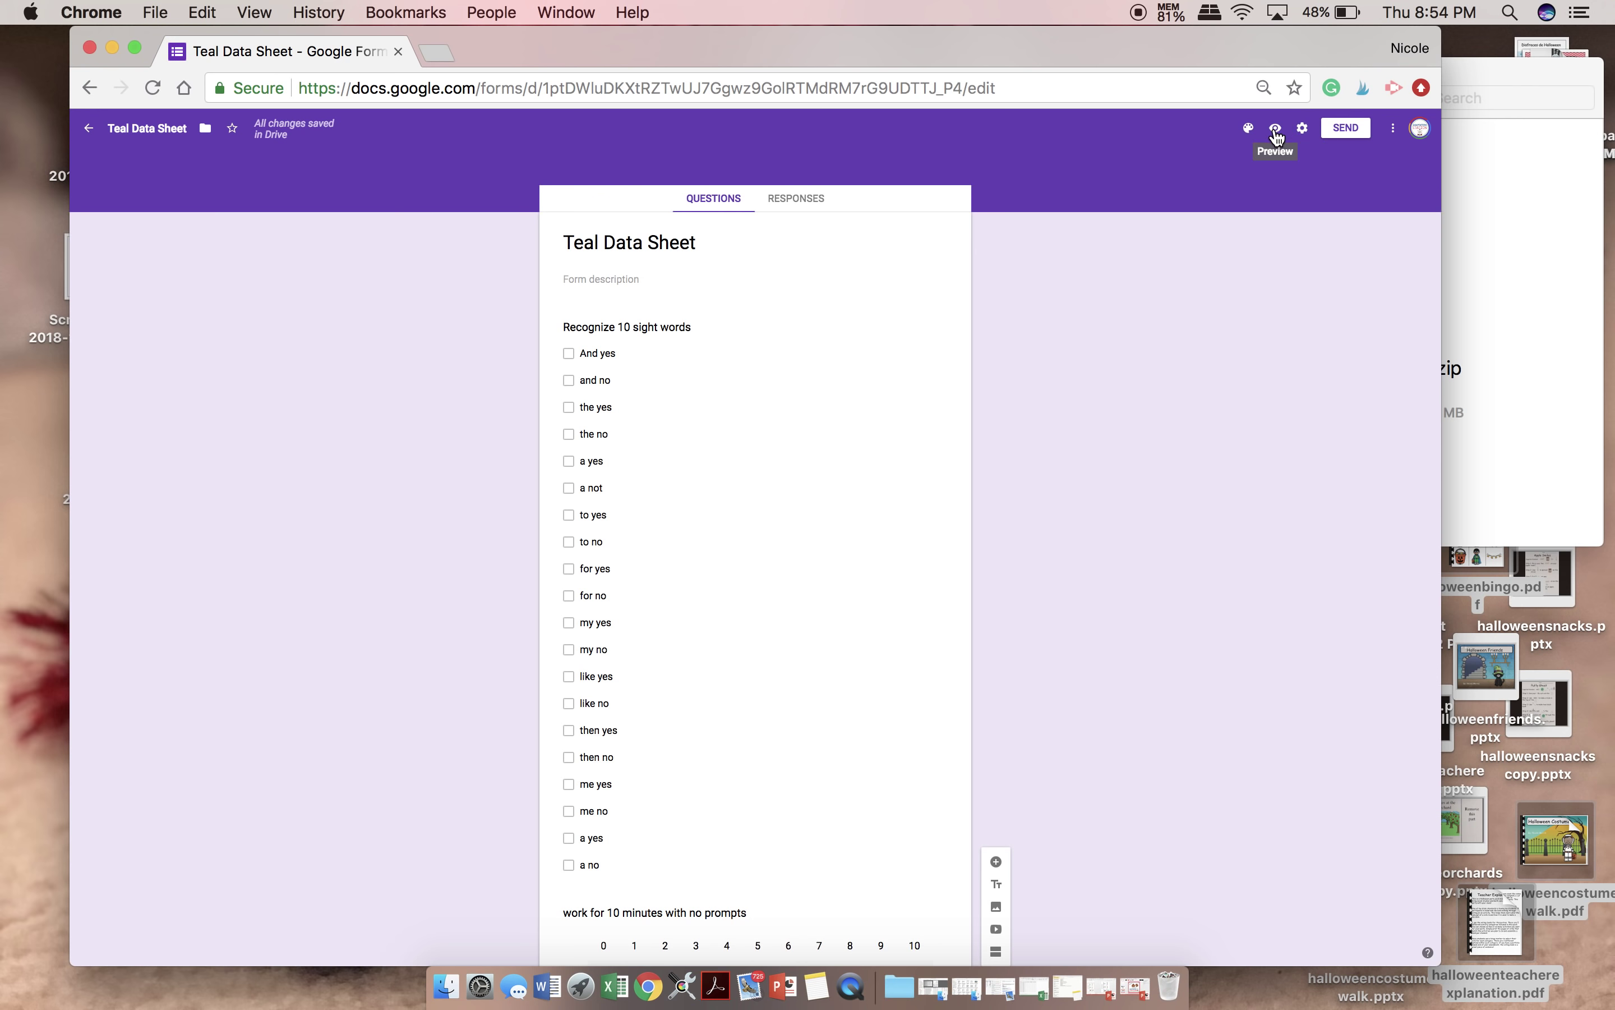
click(1273, 129)
scroll(695, 628, down, 10)
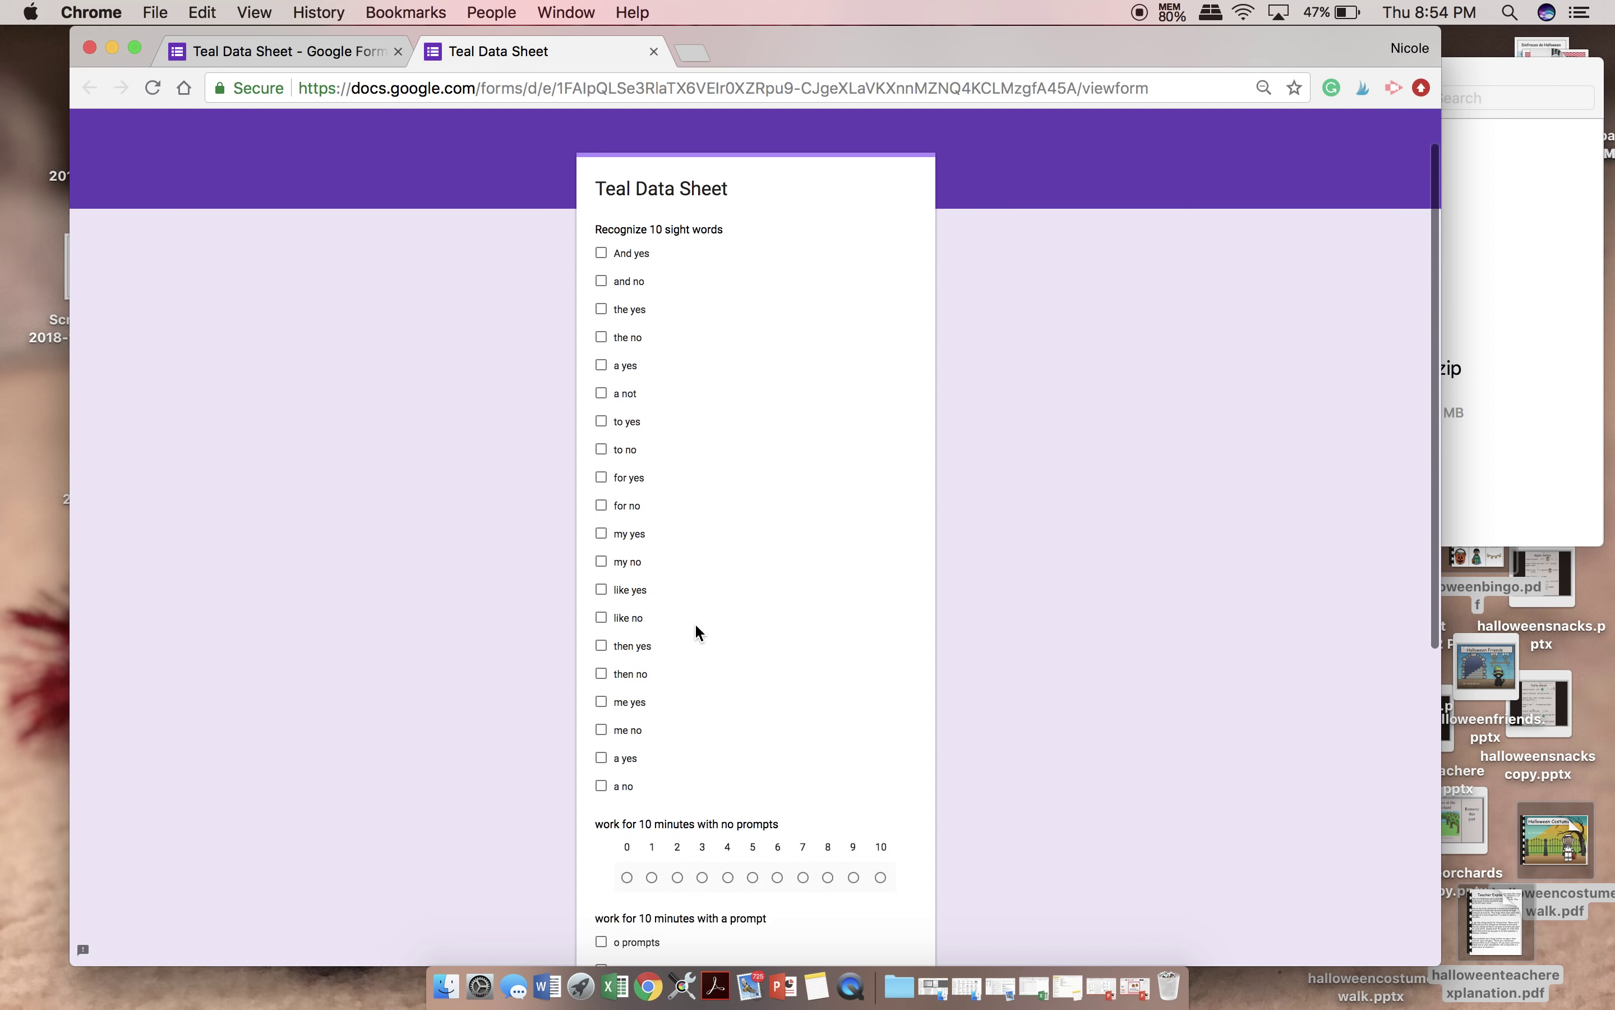
scroll(682, 479, up, 10)
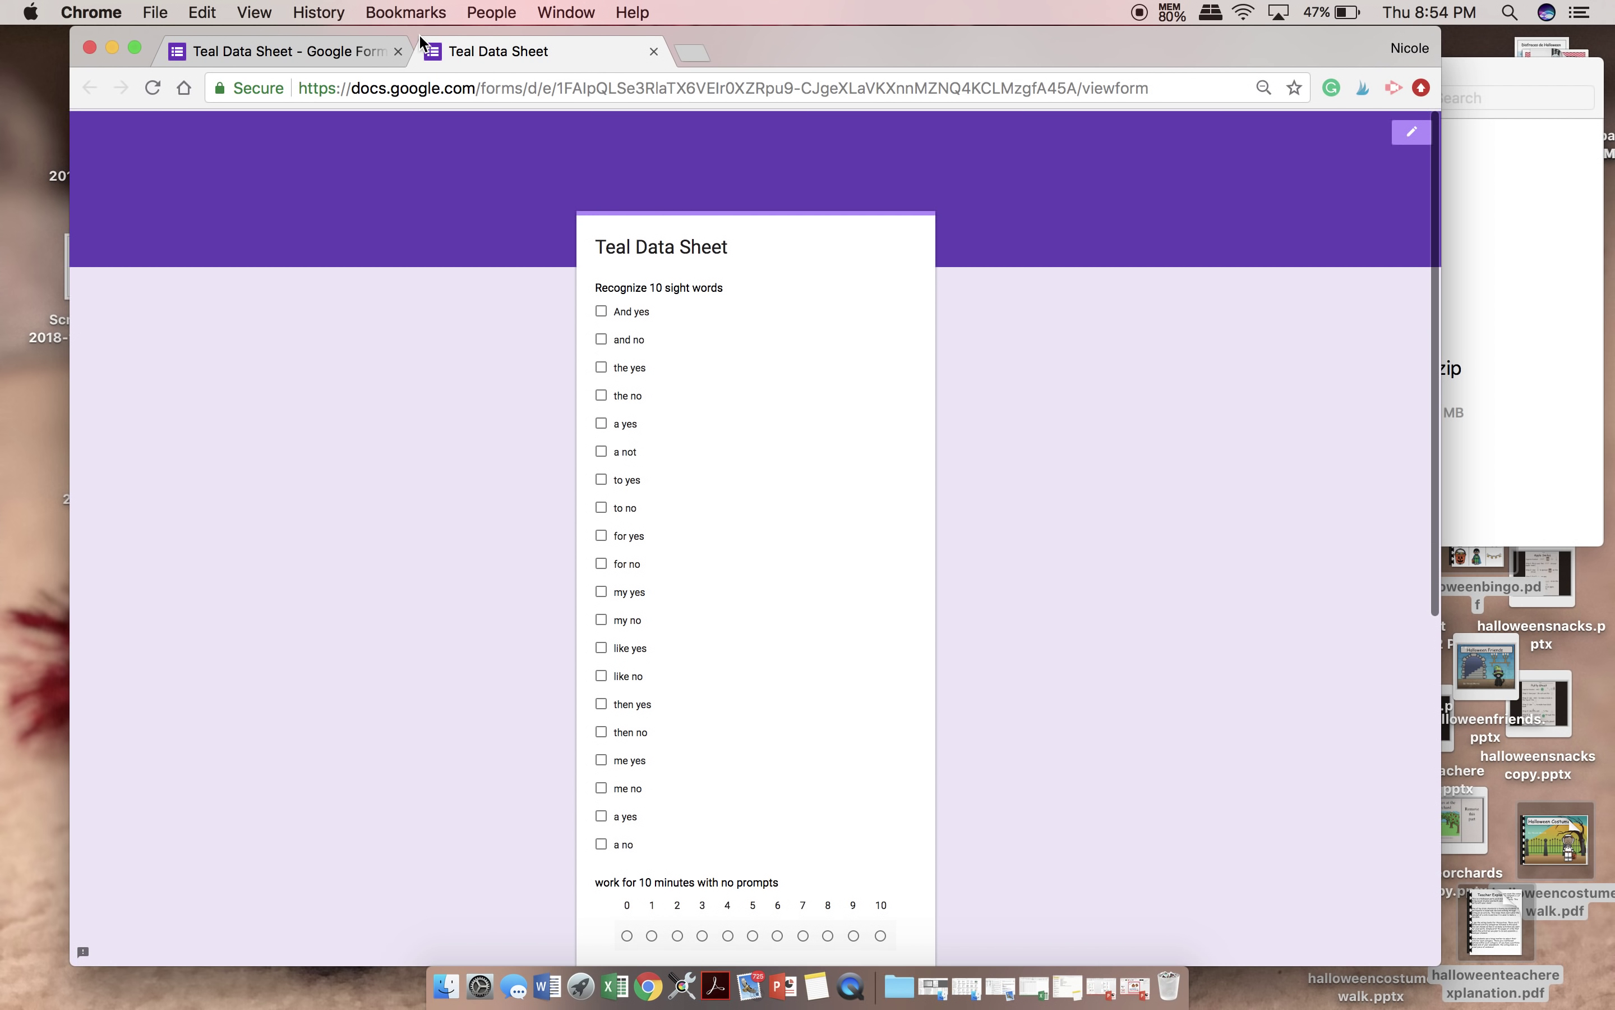
click(324, 52)
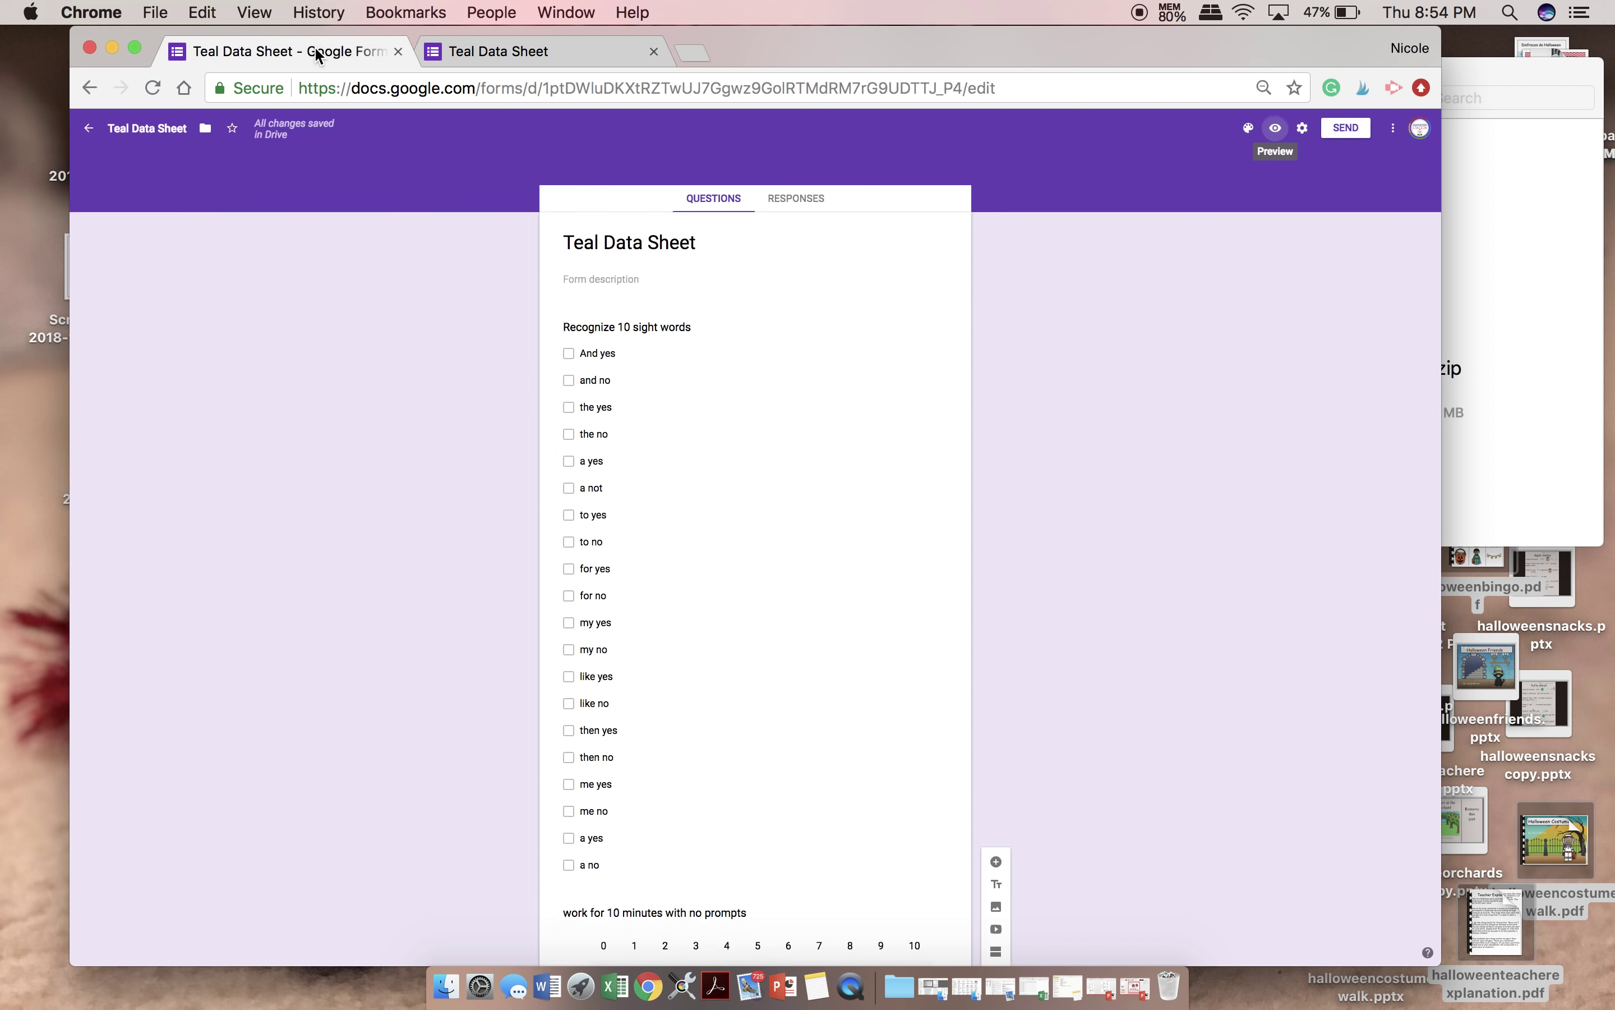
- Open the Send options and compare the form's shareable link with its email options
click(1346, 129)
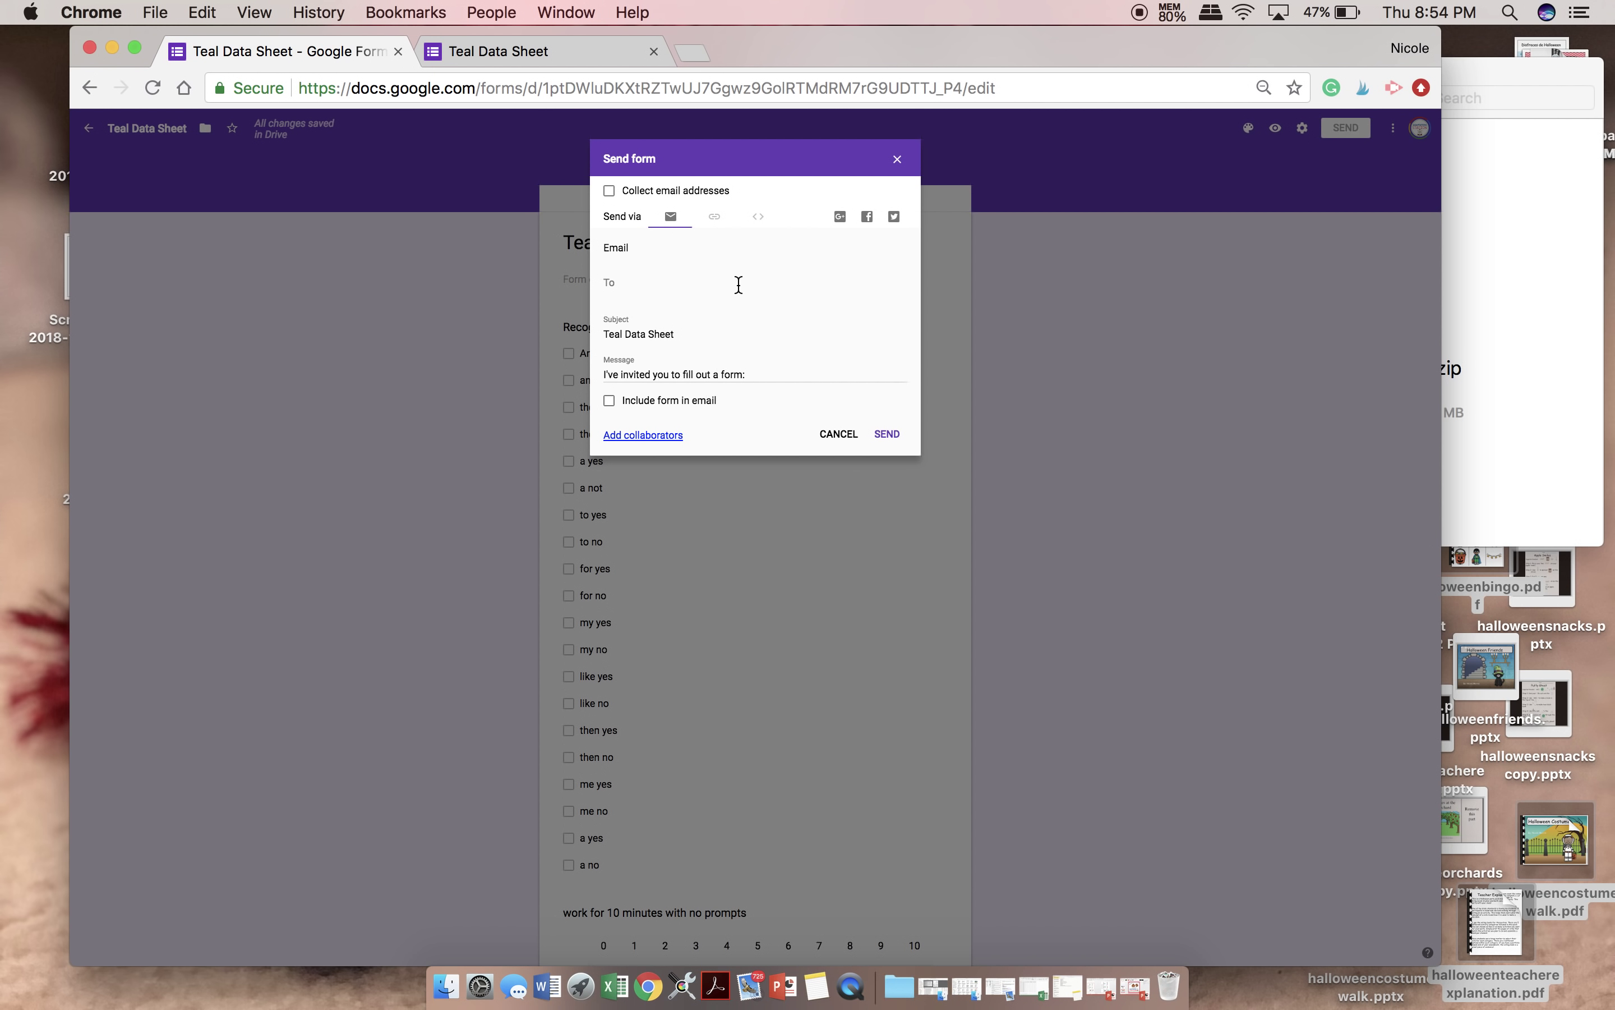
click(725, 226)
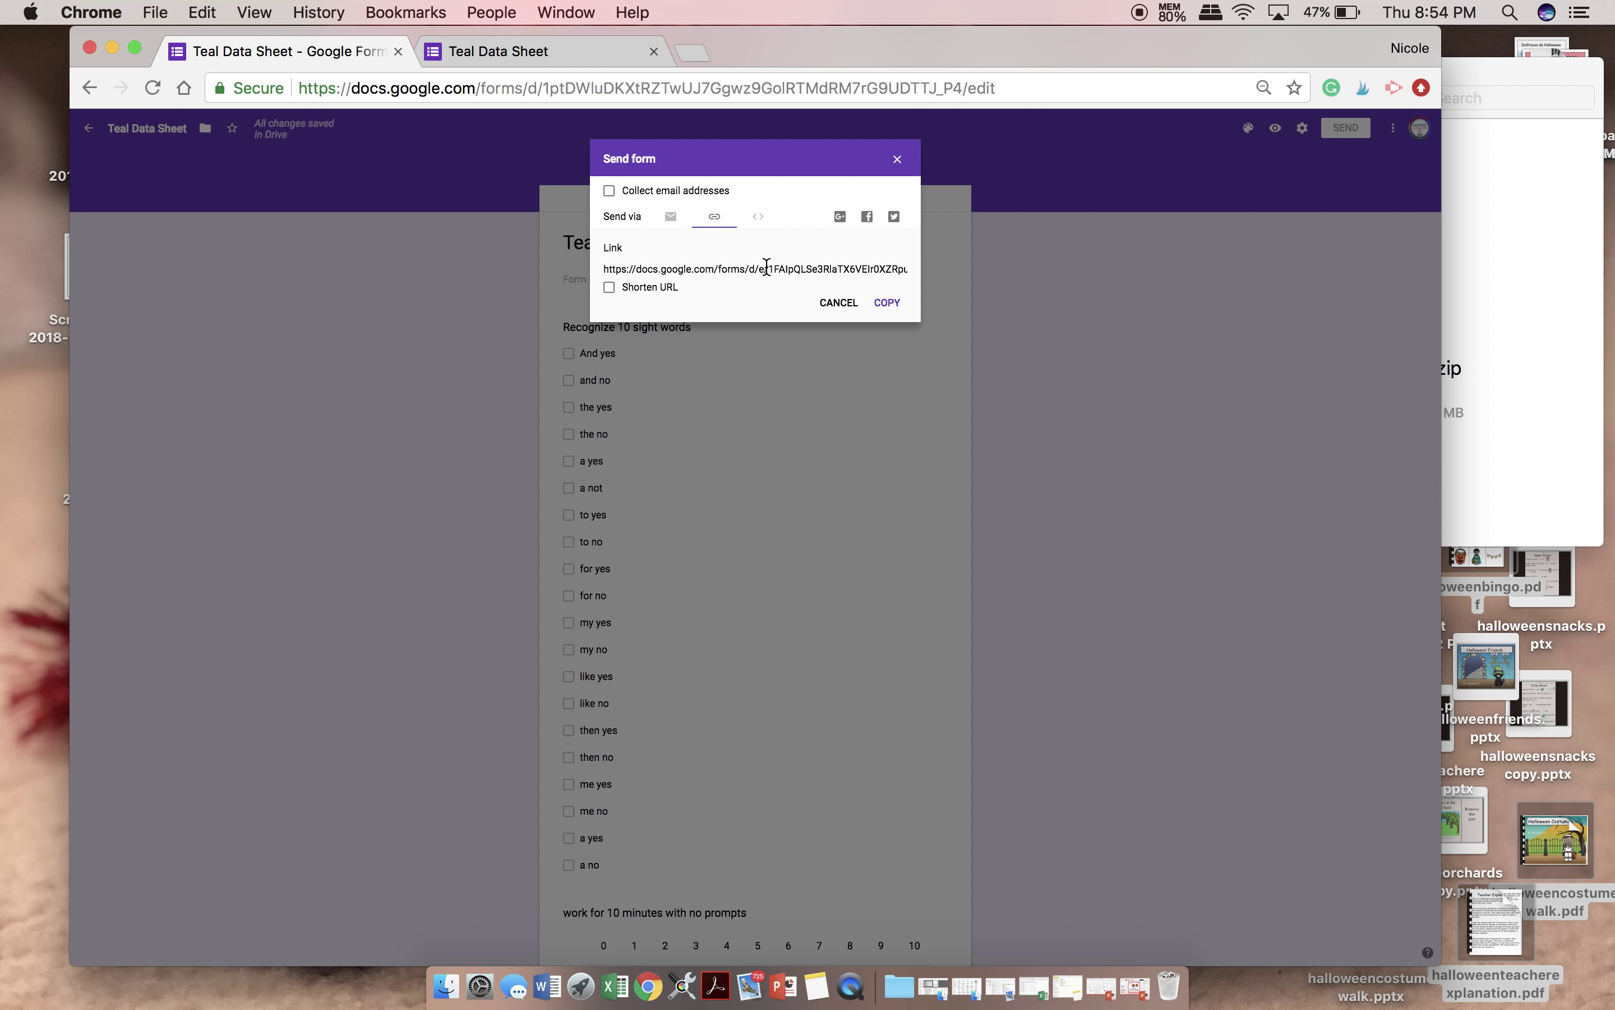
click(670, 218)
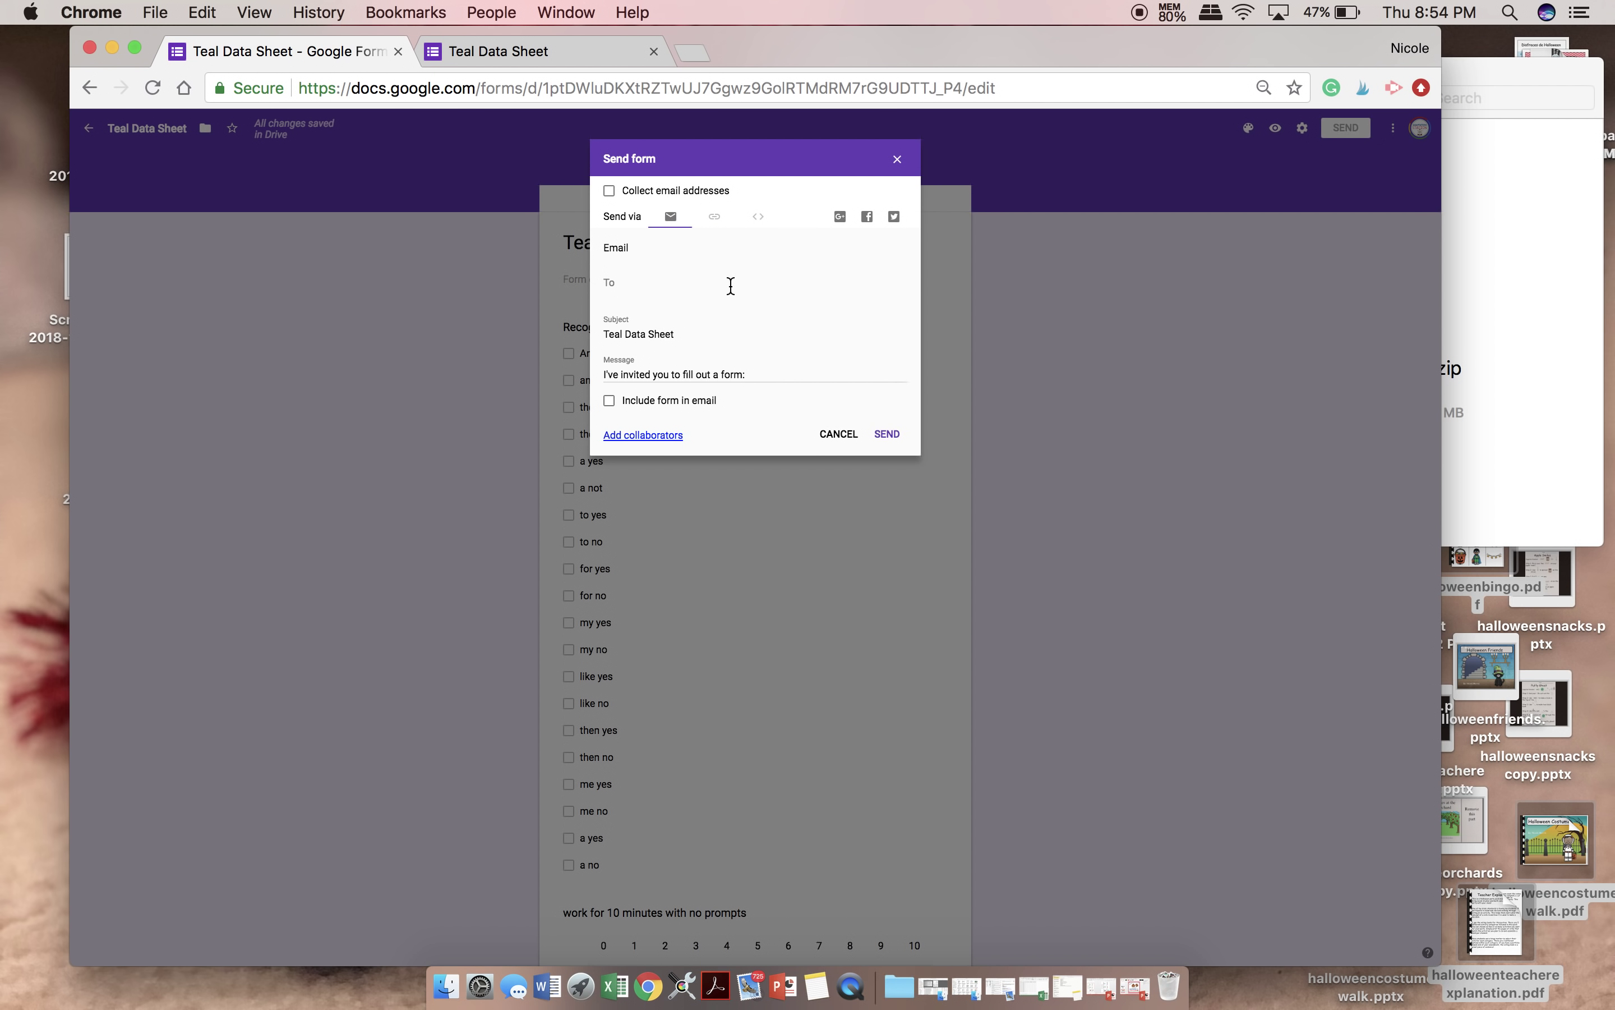
click(716, 218)
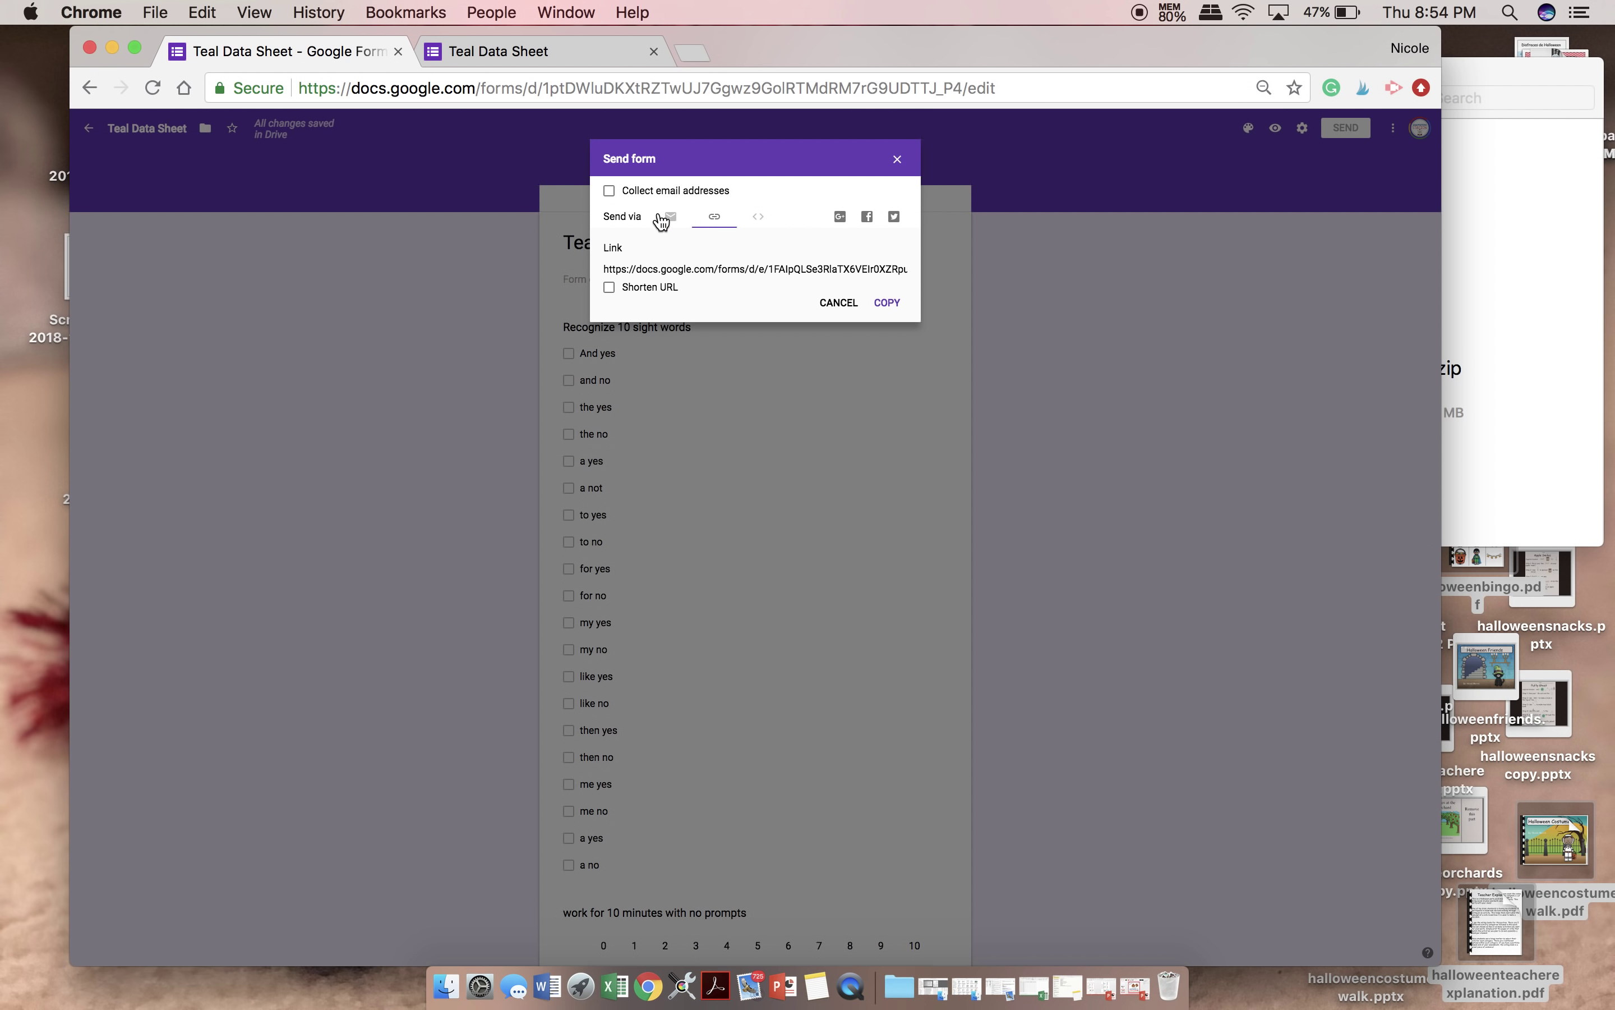
click(669, 219)
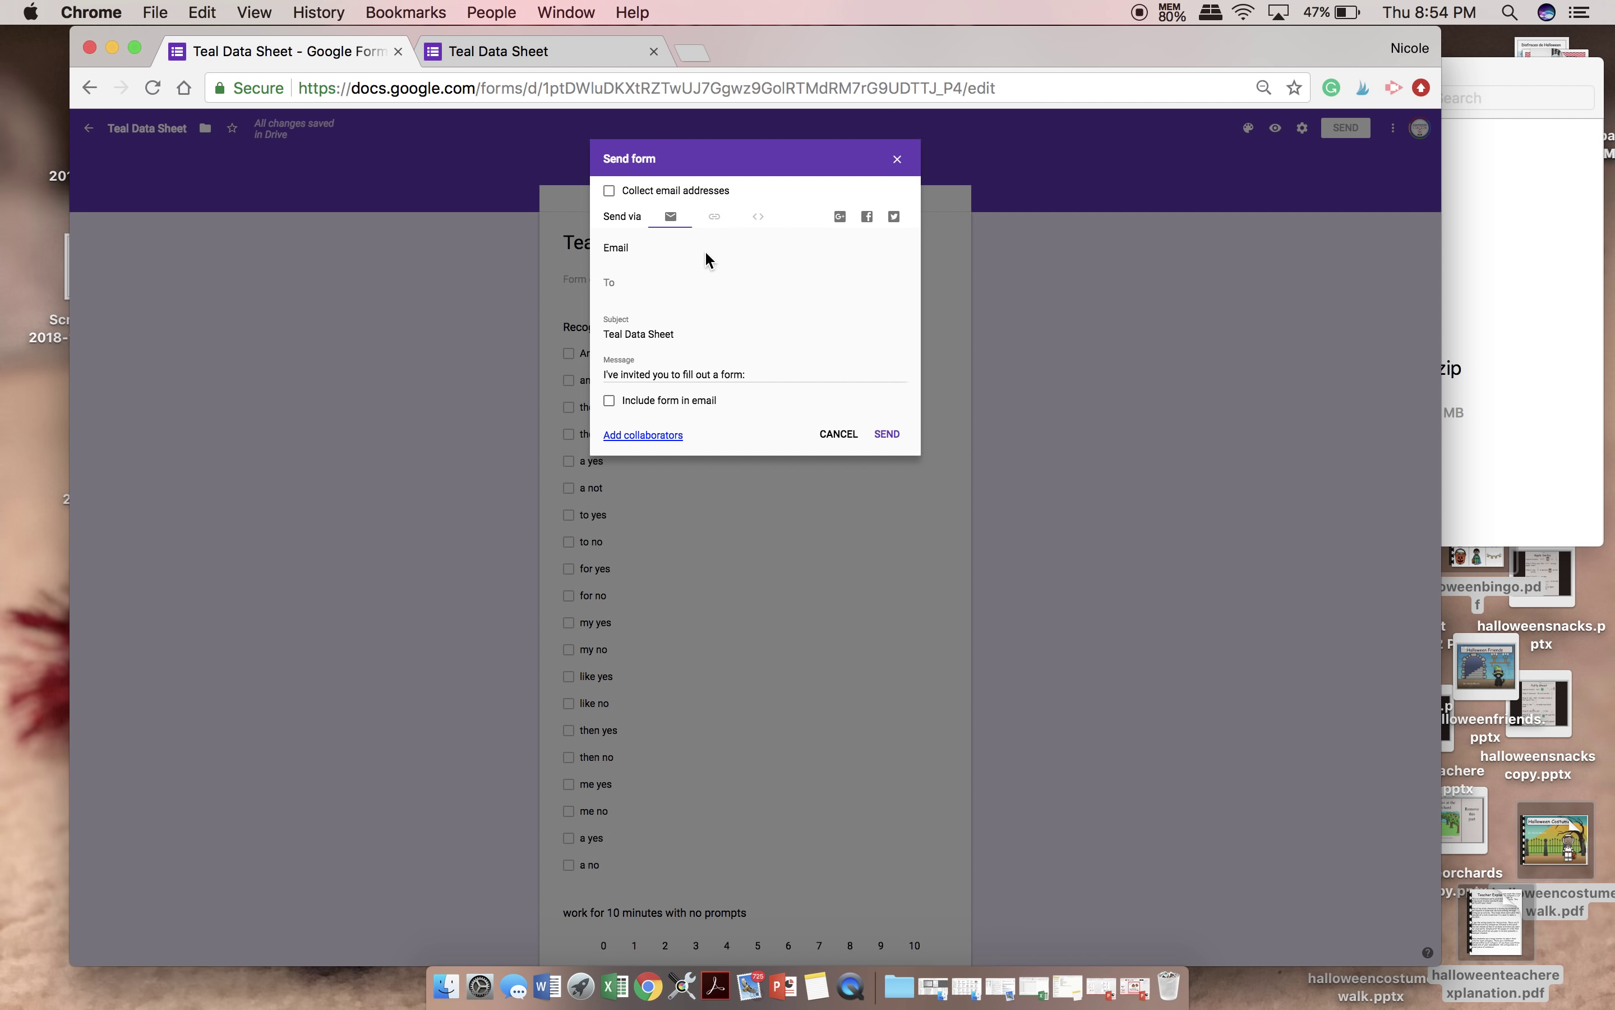
- Invite the suggested contact as an editor under Add collaborators and finish sharing
click(667, 436)
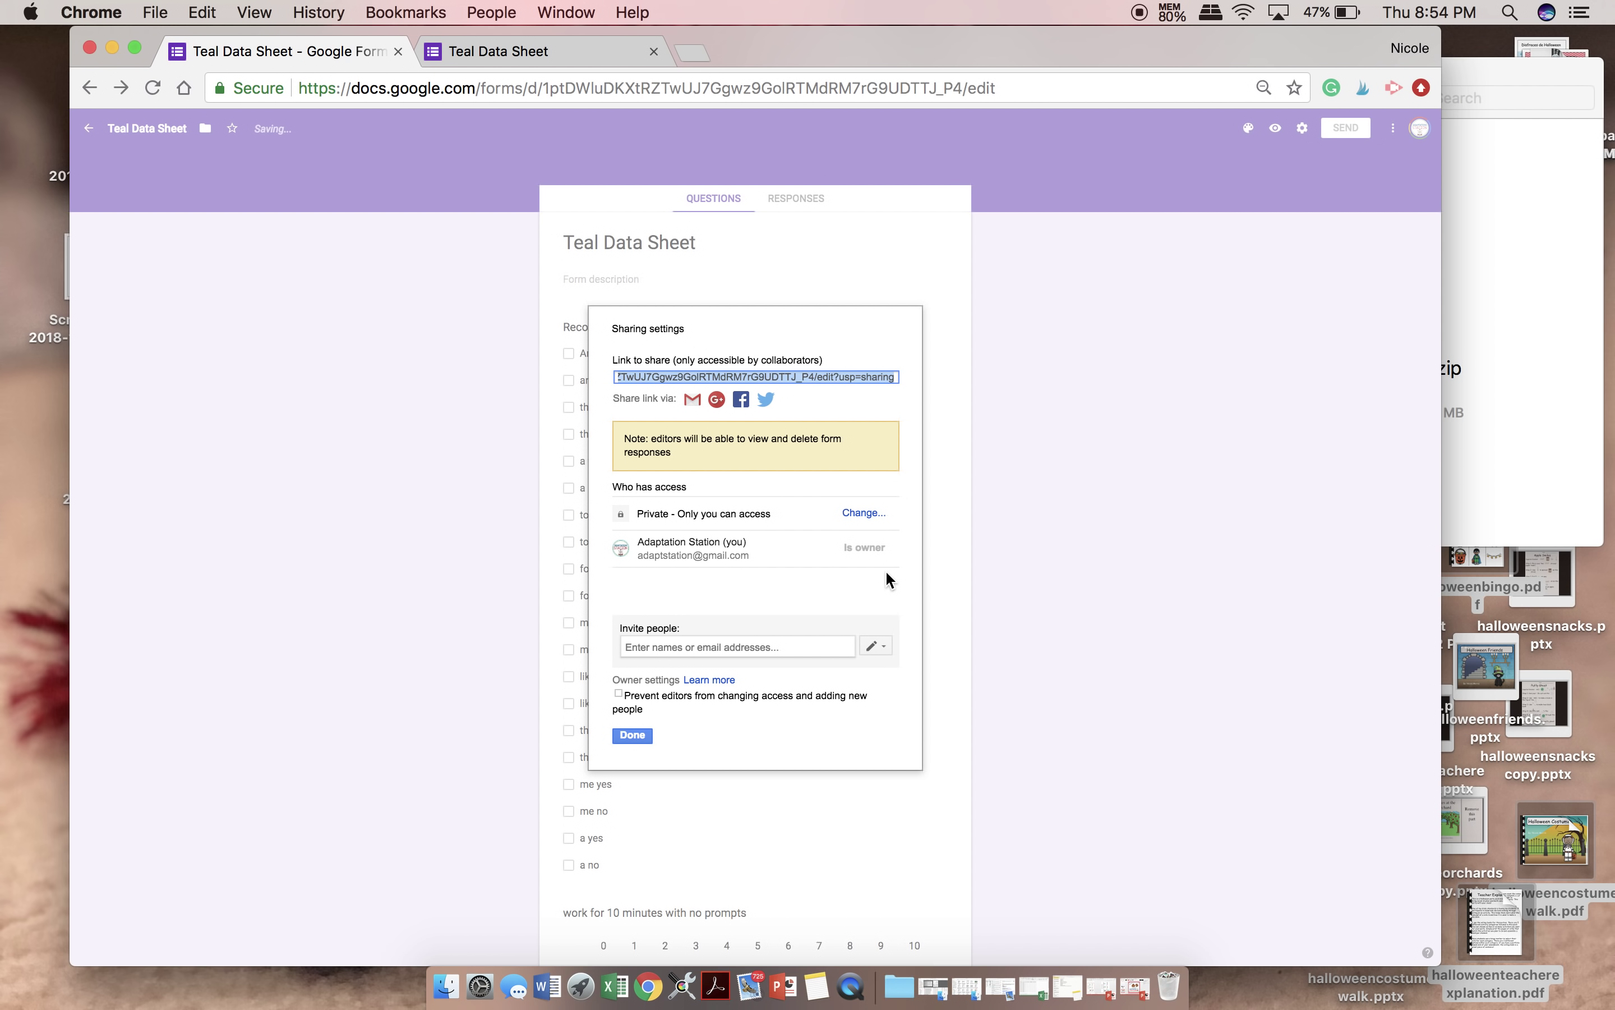
click(734, 645)
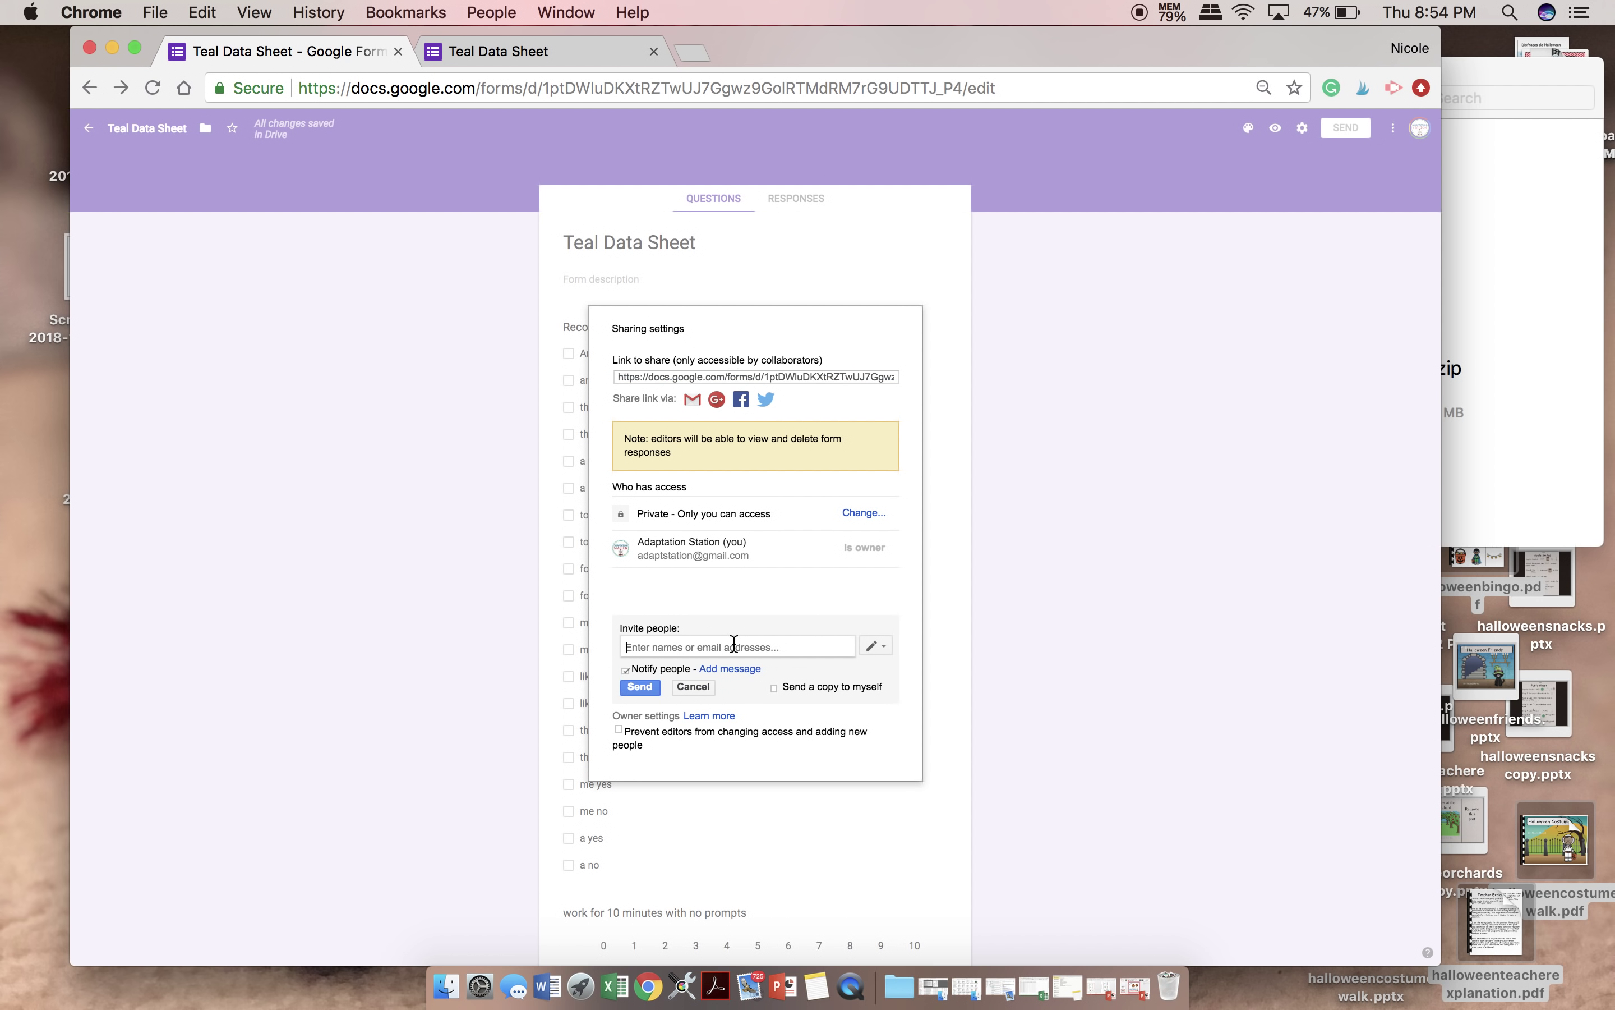
text(nmd195)
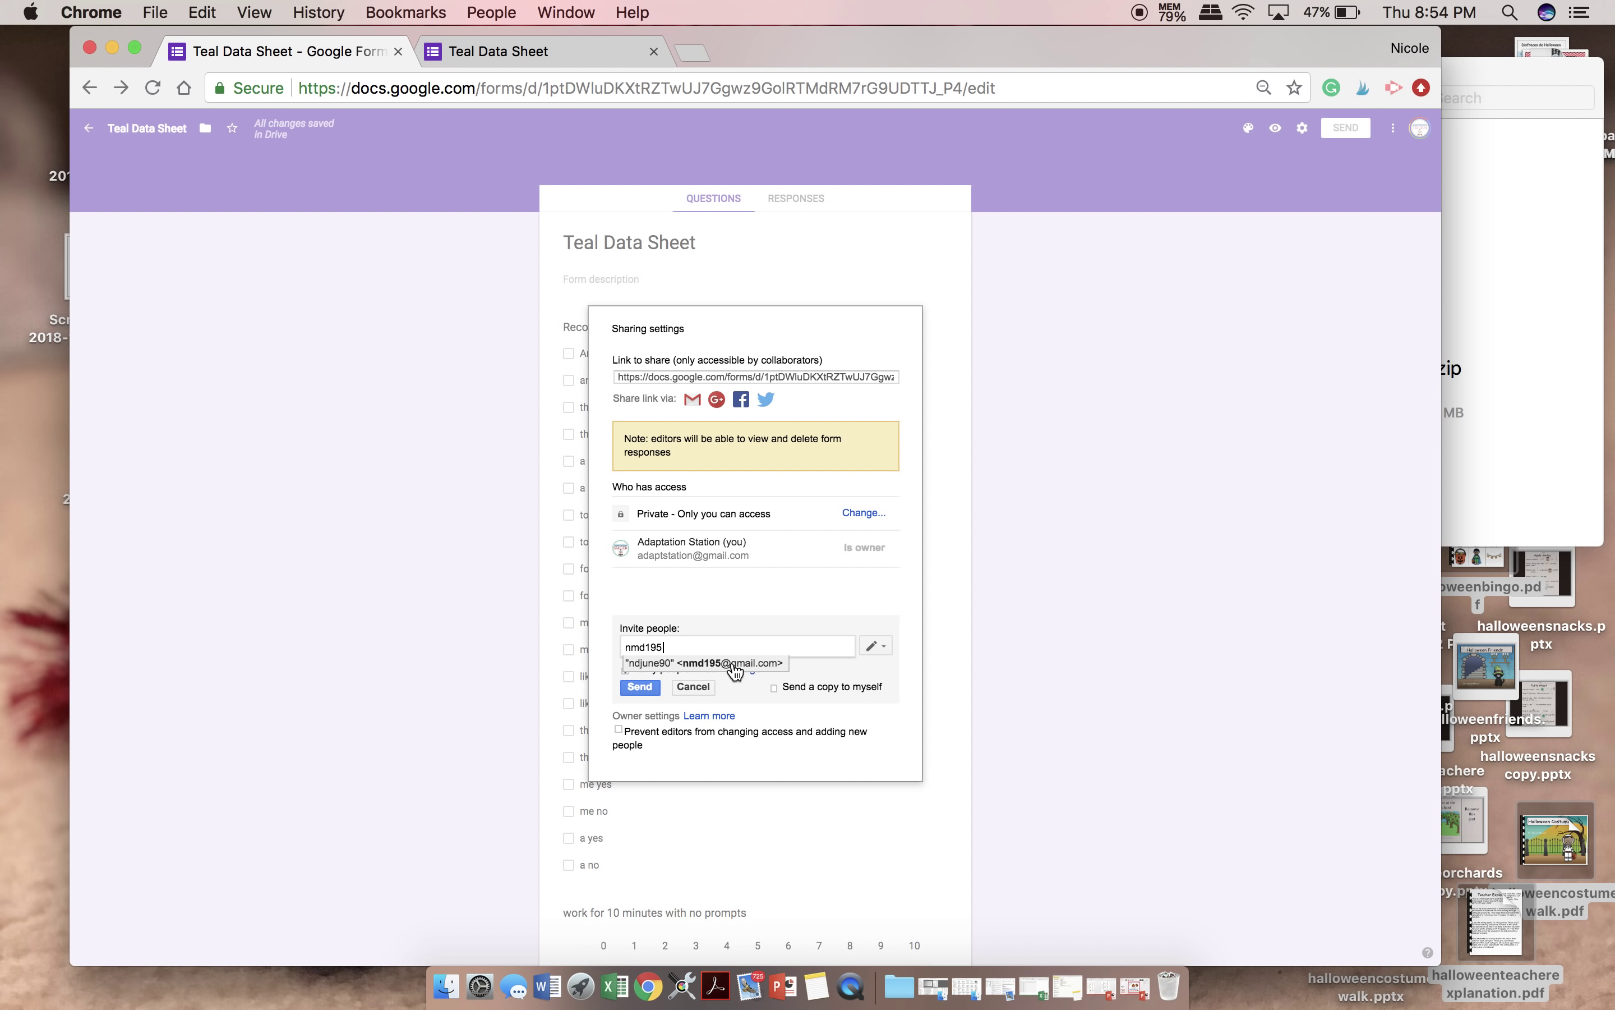
click(732, 662)
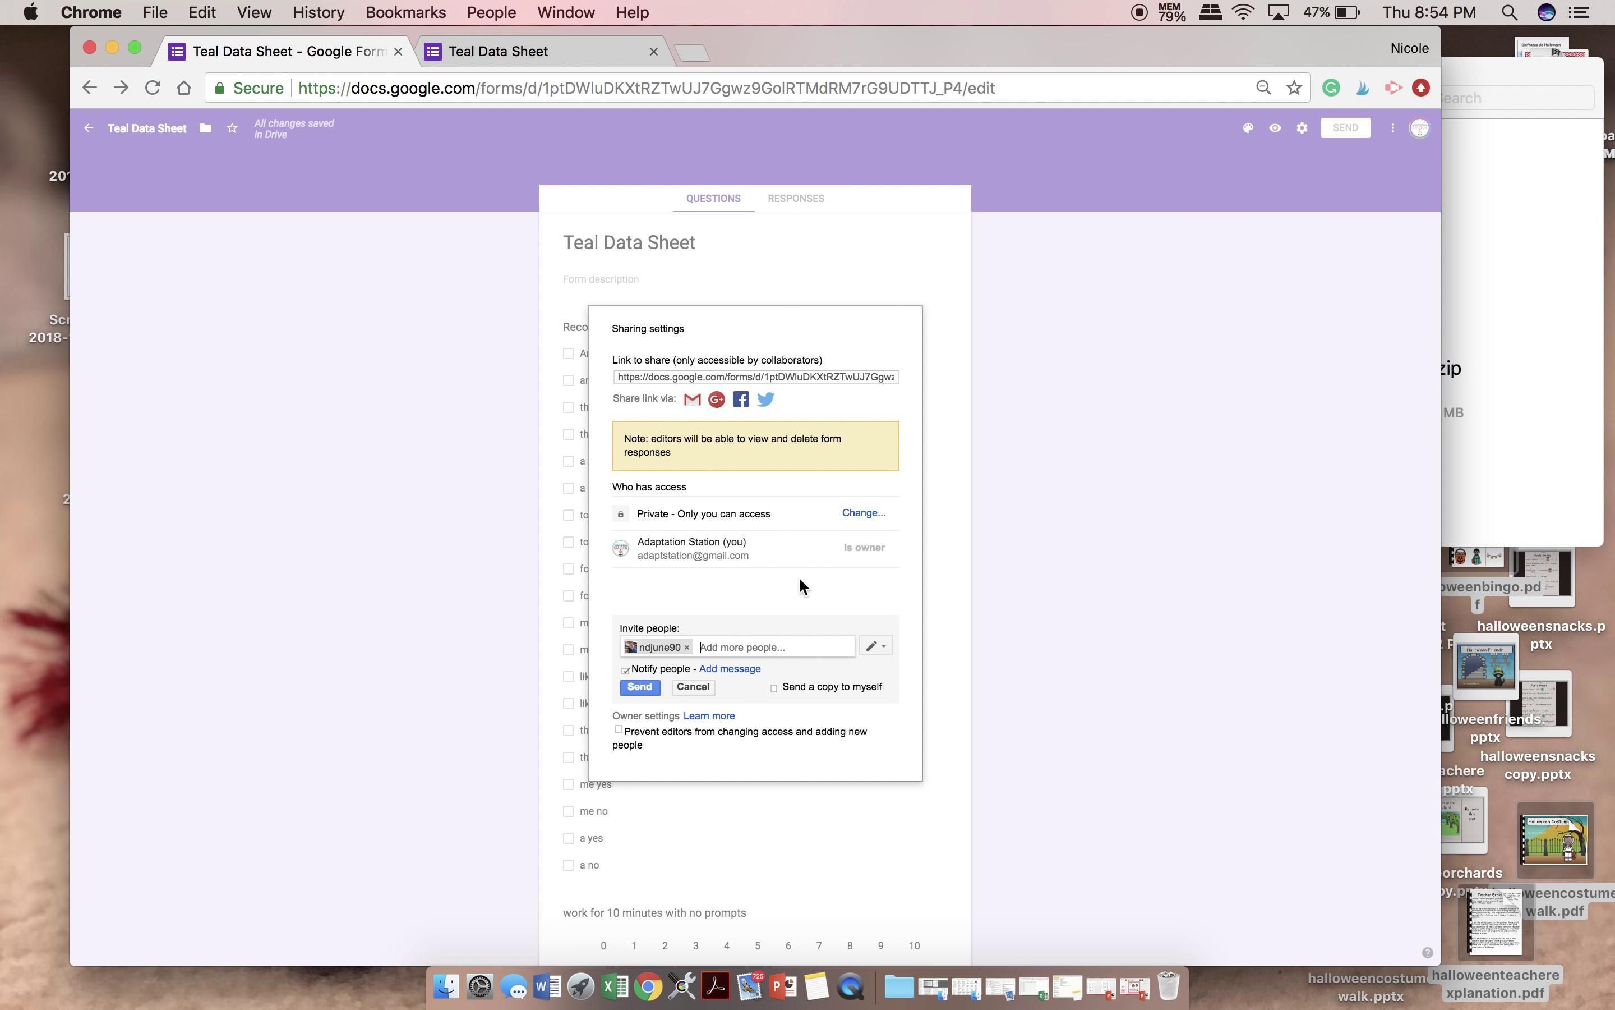
click(640, 687)
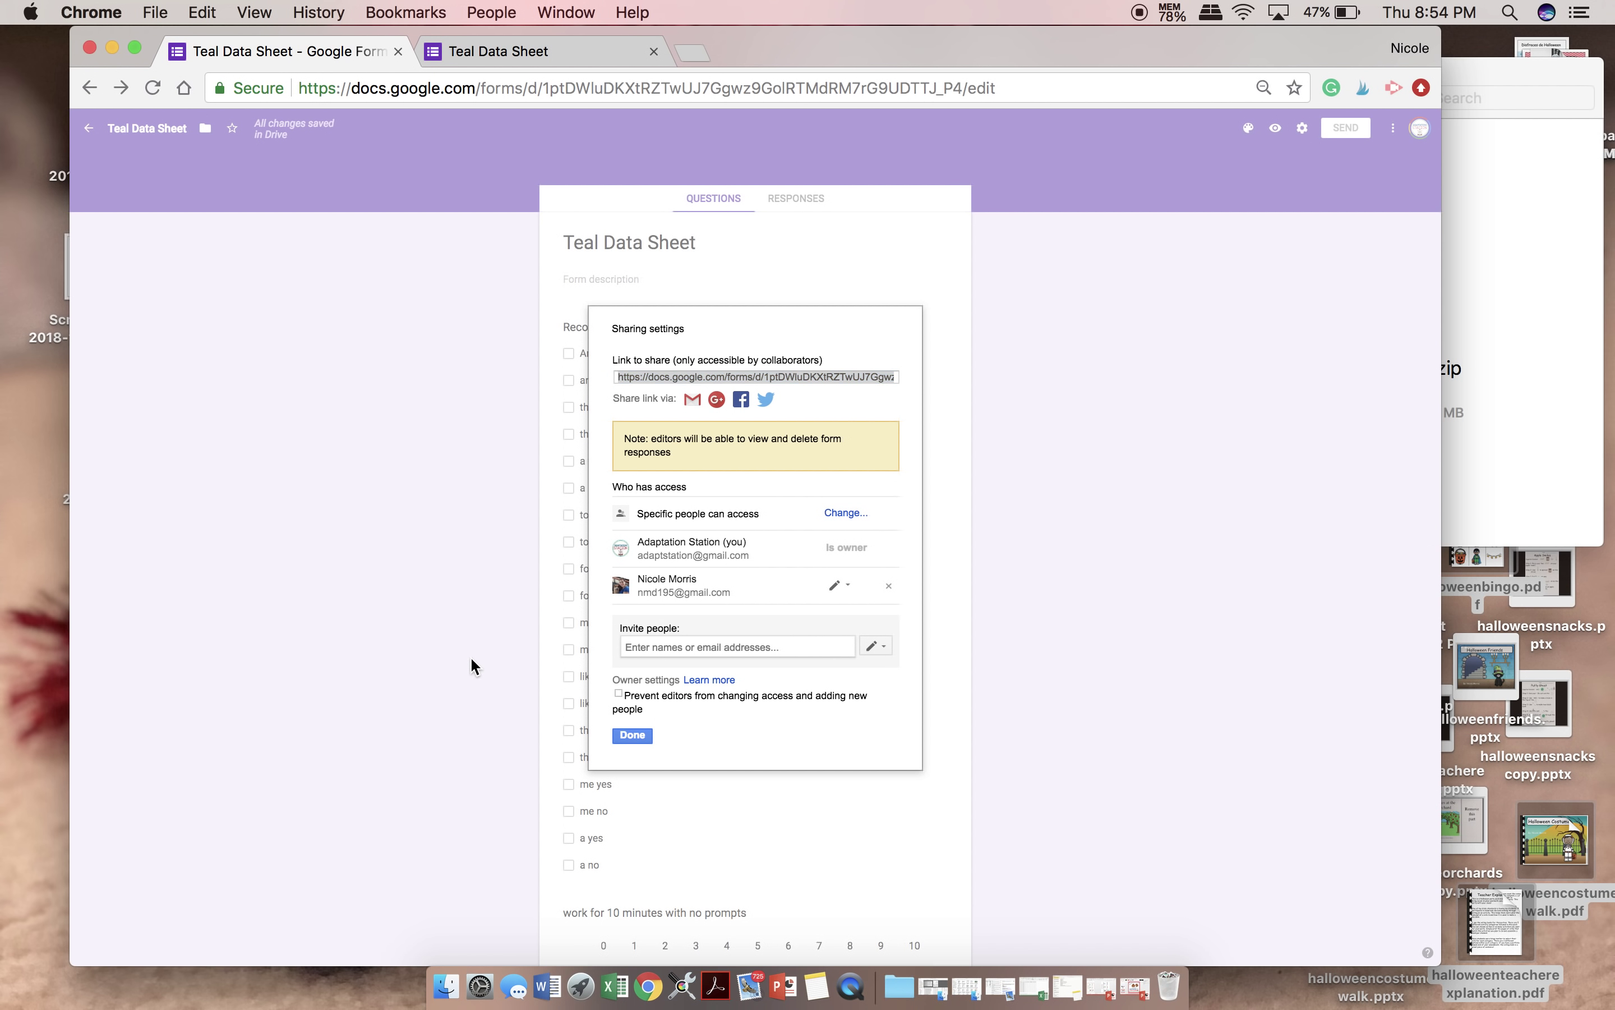
click(644, 733)
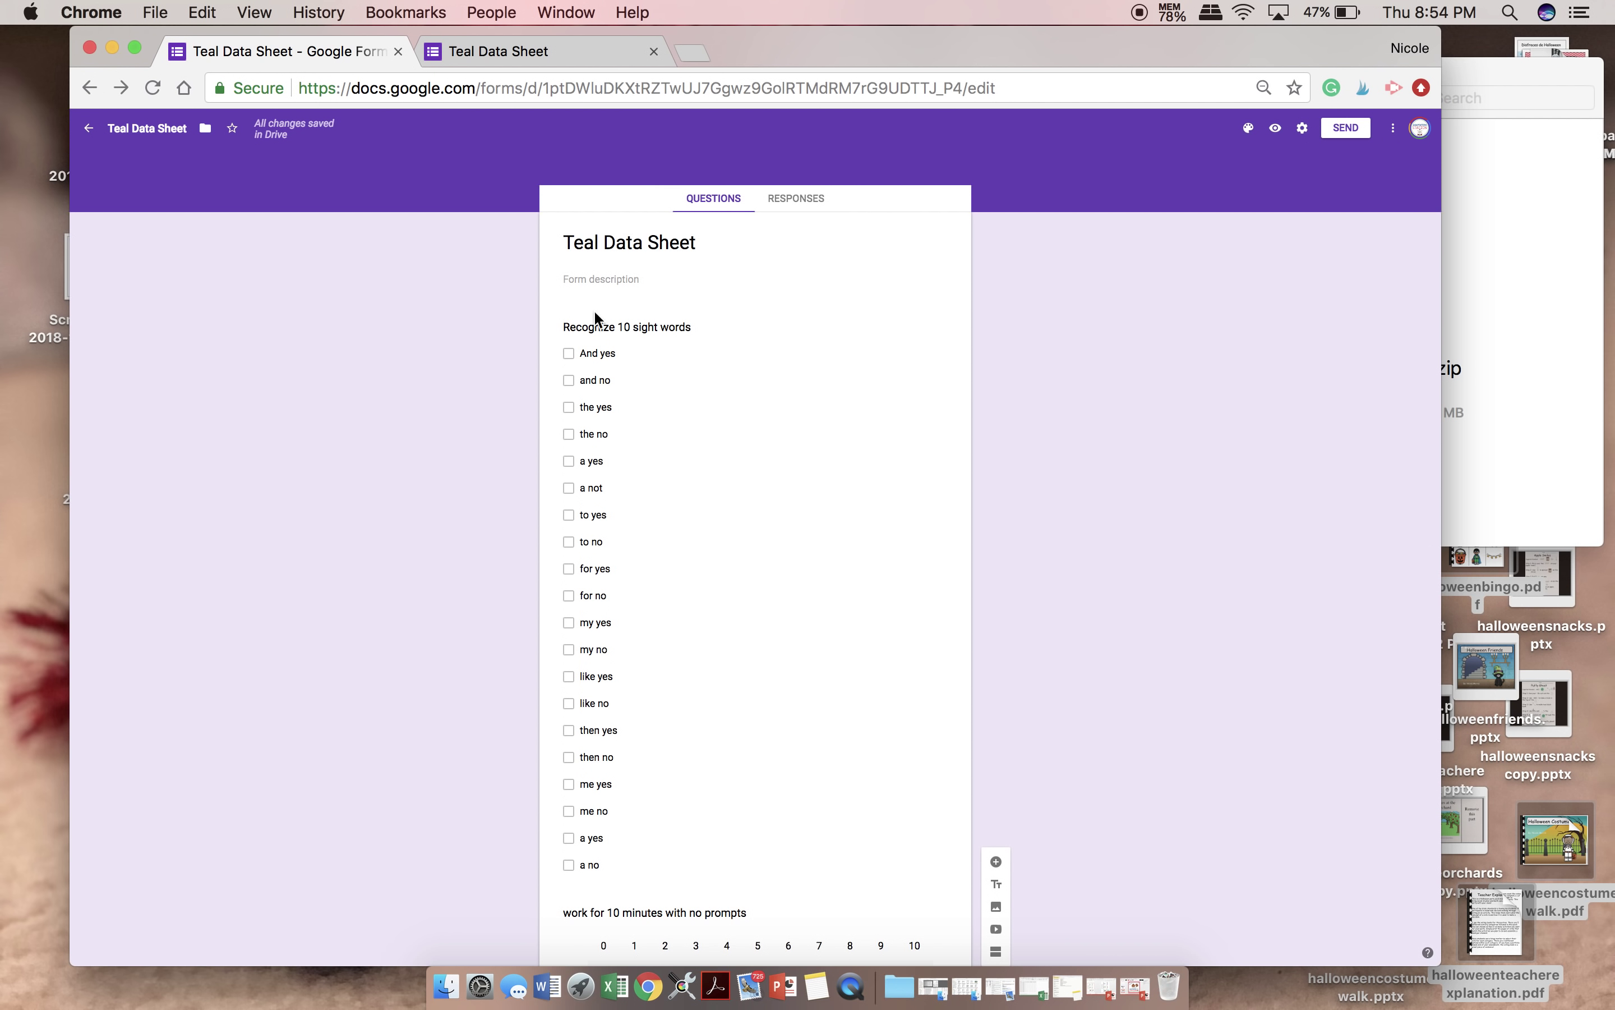
- In the form preview, mark And, the, a, to as yes and for, my, like, then, me, a as no
click(1275, 128)
scroll(719, 385, down, 1)
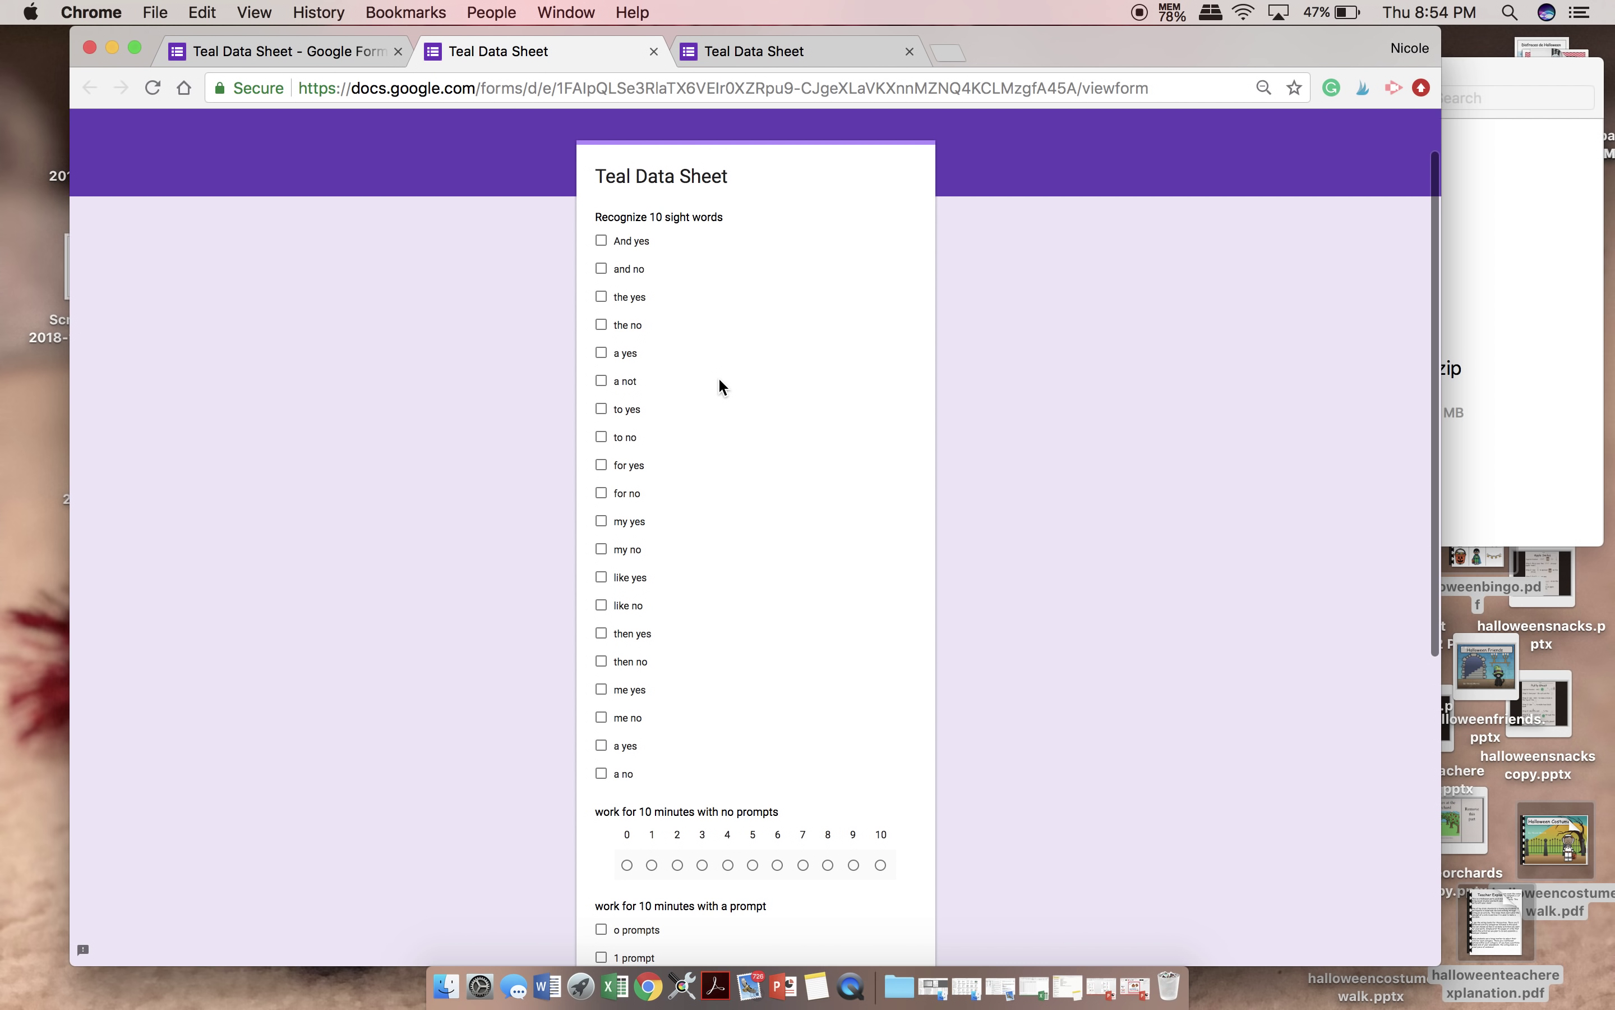
click(602, 241)
click(602, 297)
click(601, 353)
click(601, 409)
click(602, 437)
click(601, 437)
click(601, 493)
click(602, 549)
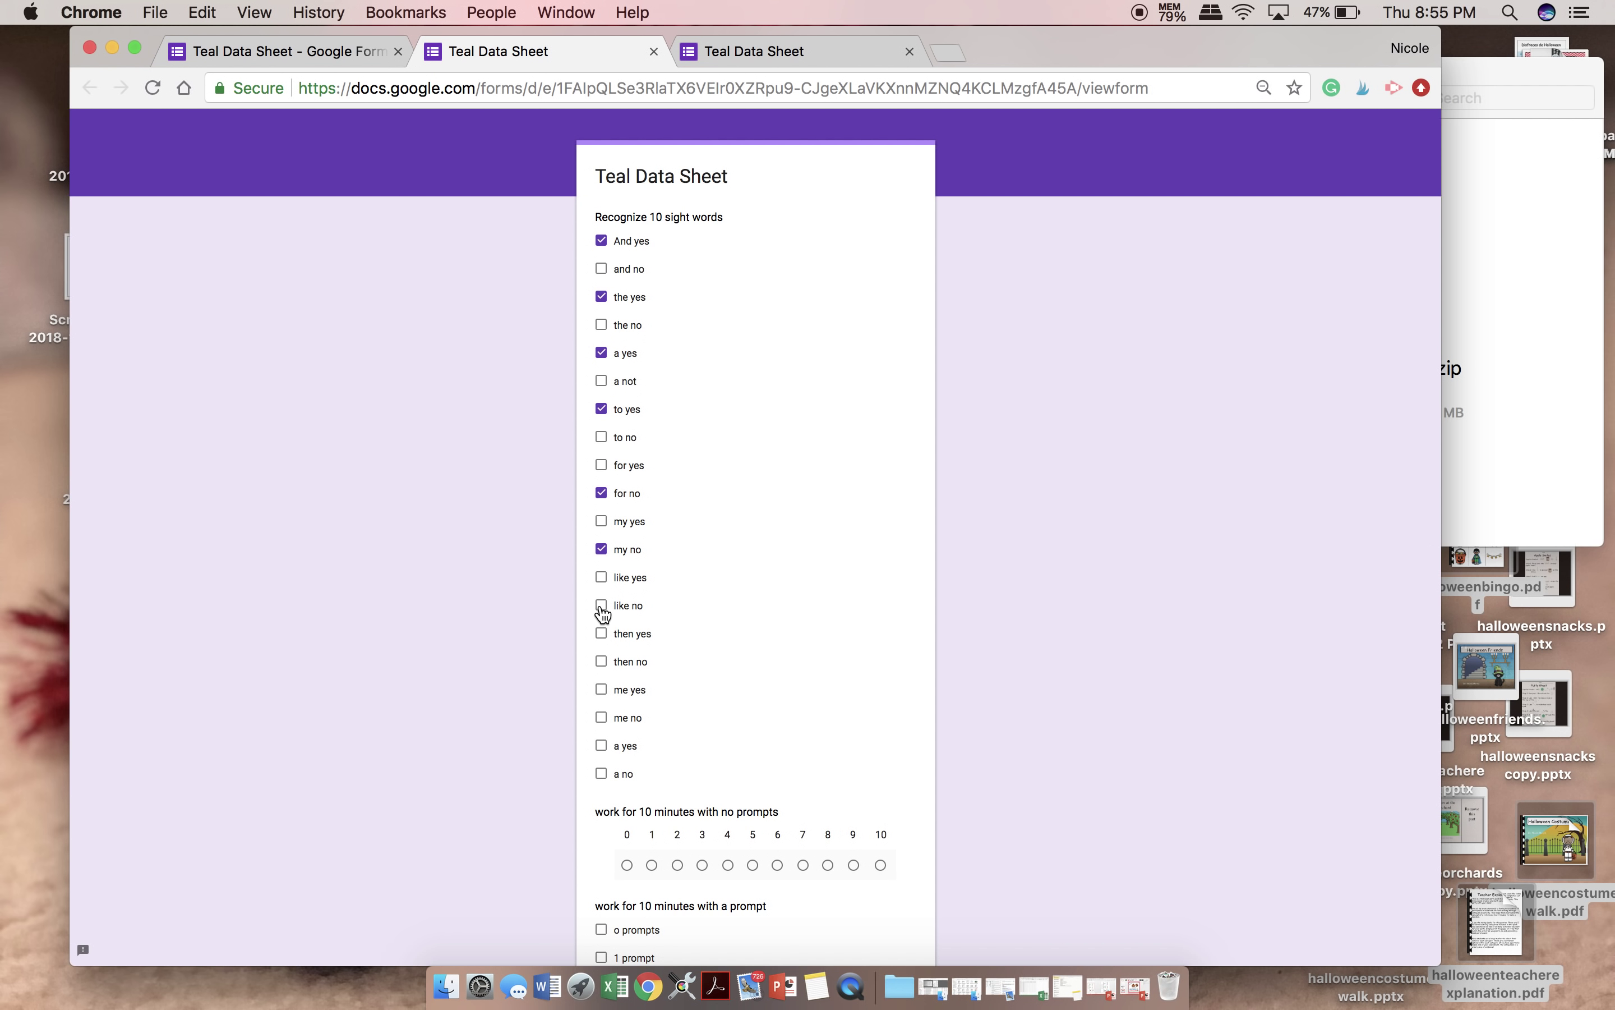
click(601, 605)
click(602, 662)
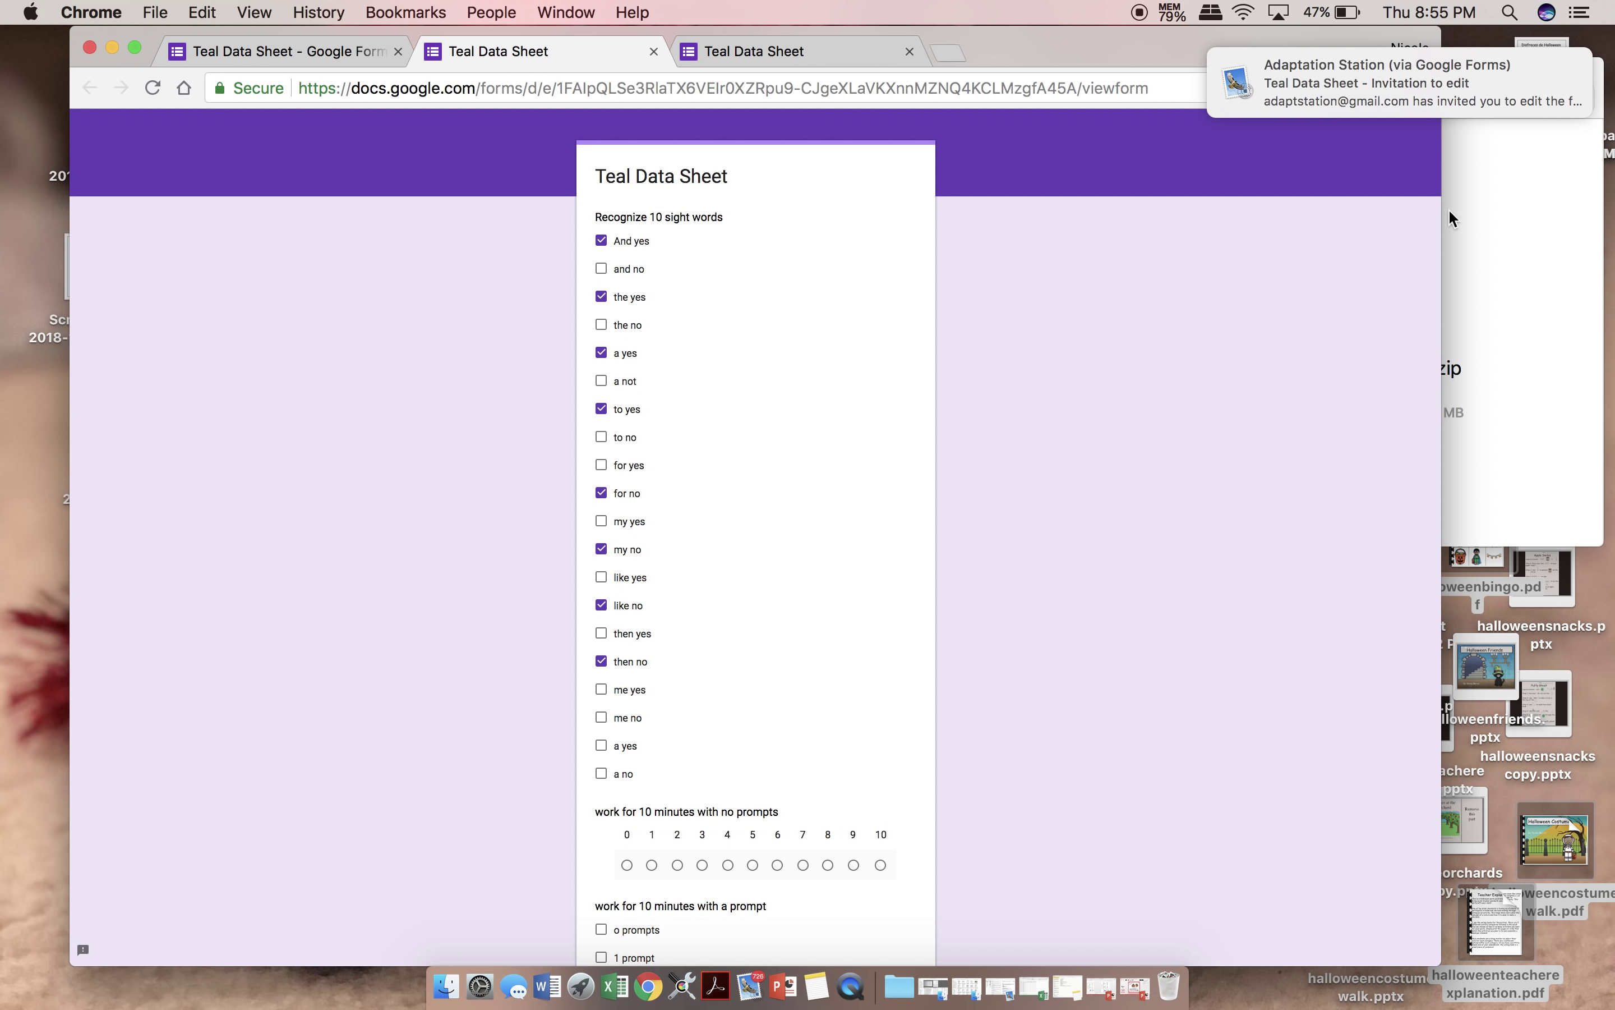
mouse_move(1370, 78)
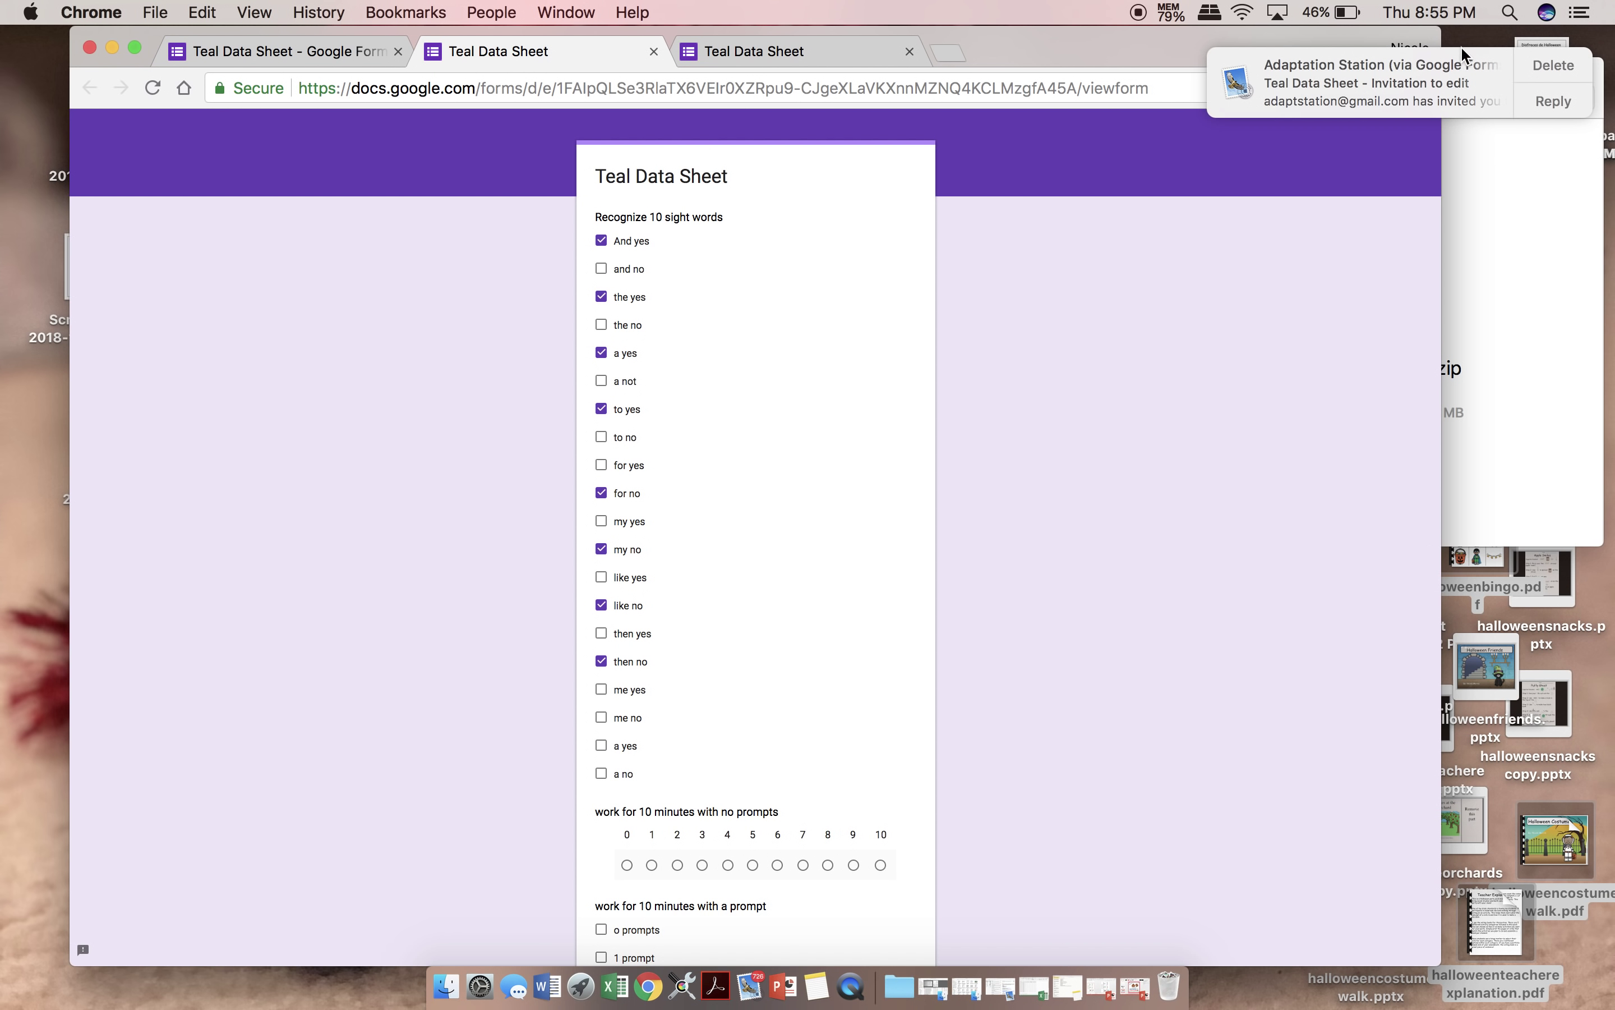
click(601, 717)
click(601, 773)
scroll(604, 771, down, 5)
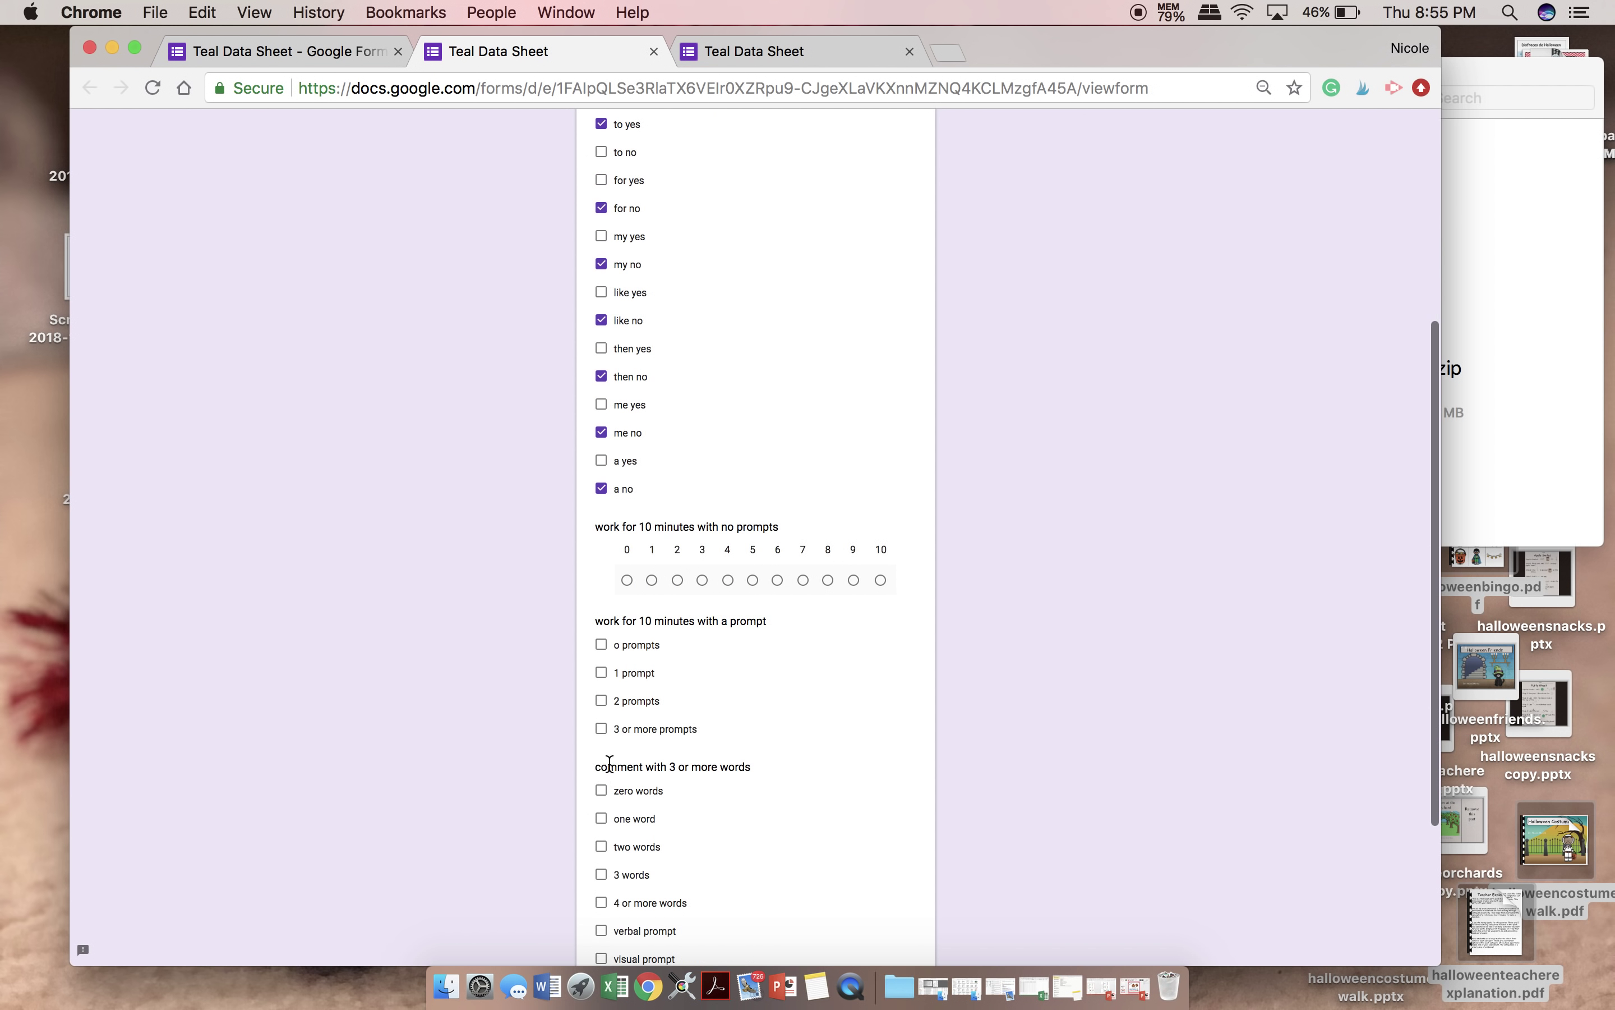
- Rate 8 without prompts, tick 1 prompt, one word, verbal prompt and relevant comment, then submit
click(828, 579)
click(602, 673)
scroll(604, 735, down, 4)
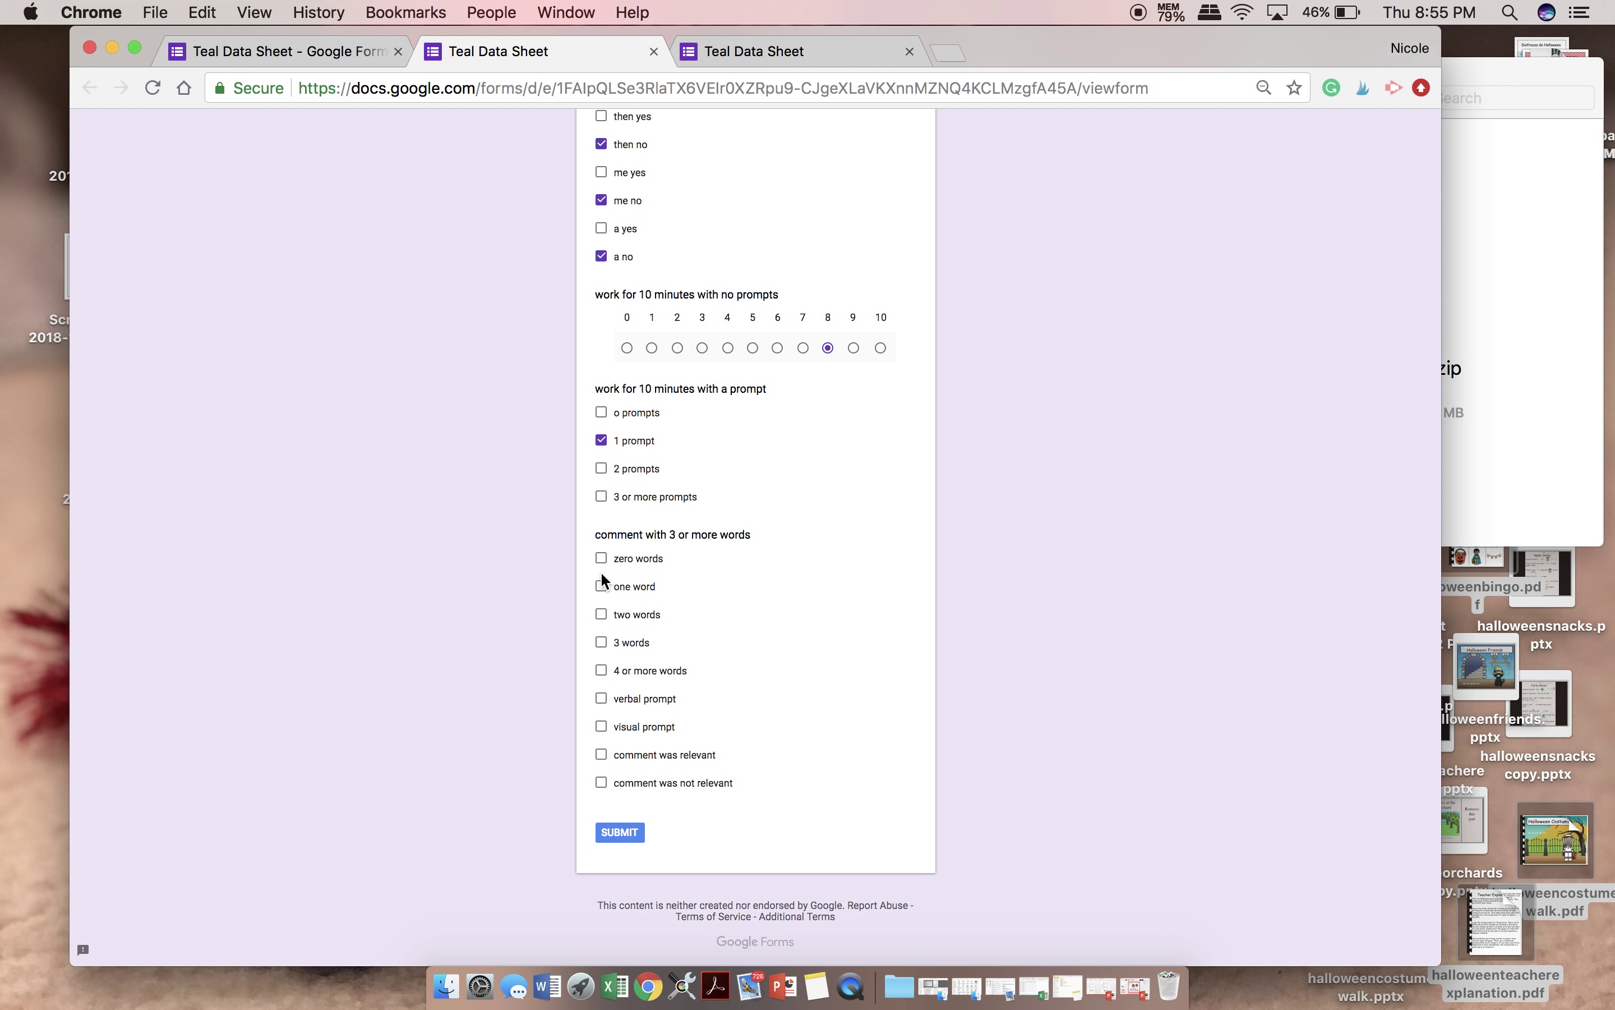
click(602, 581)
click(603, 700)
click(602, 757)
click(628, 831)
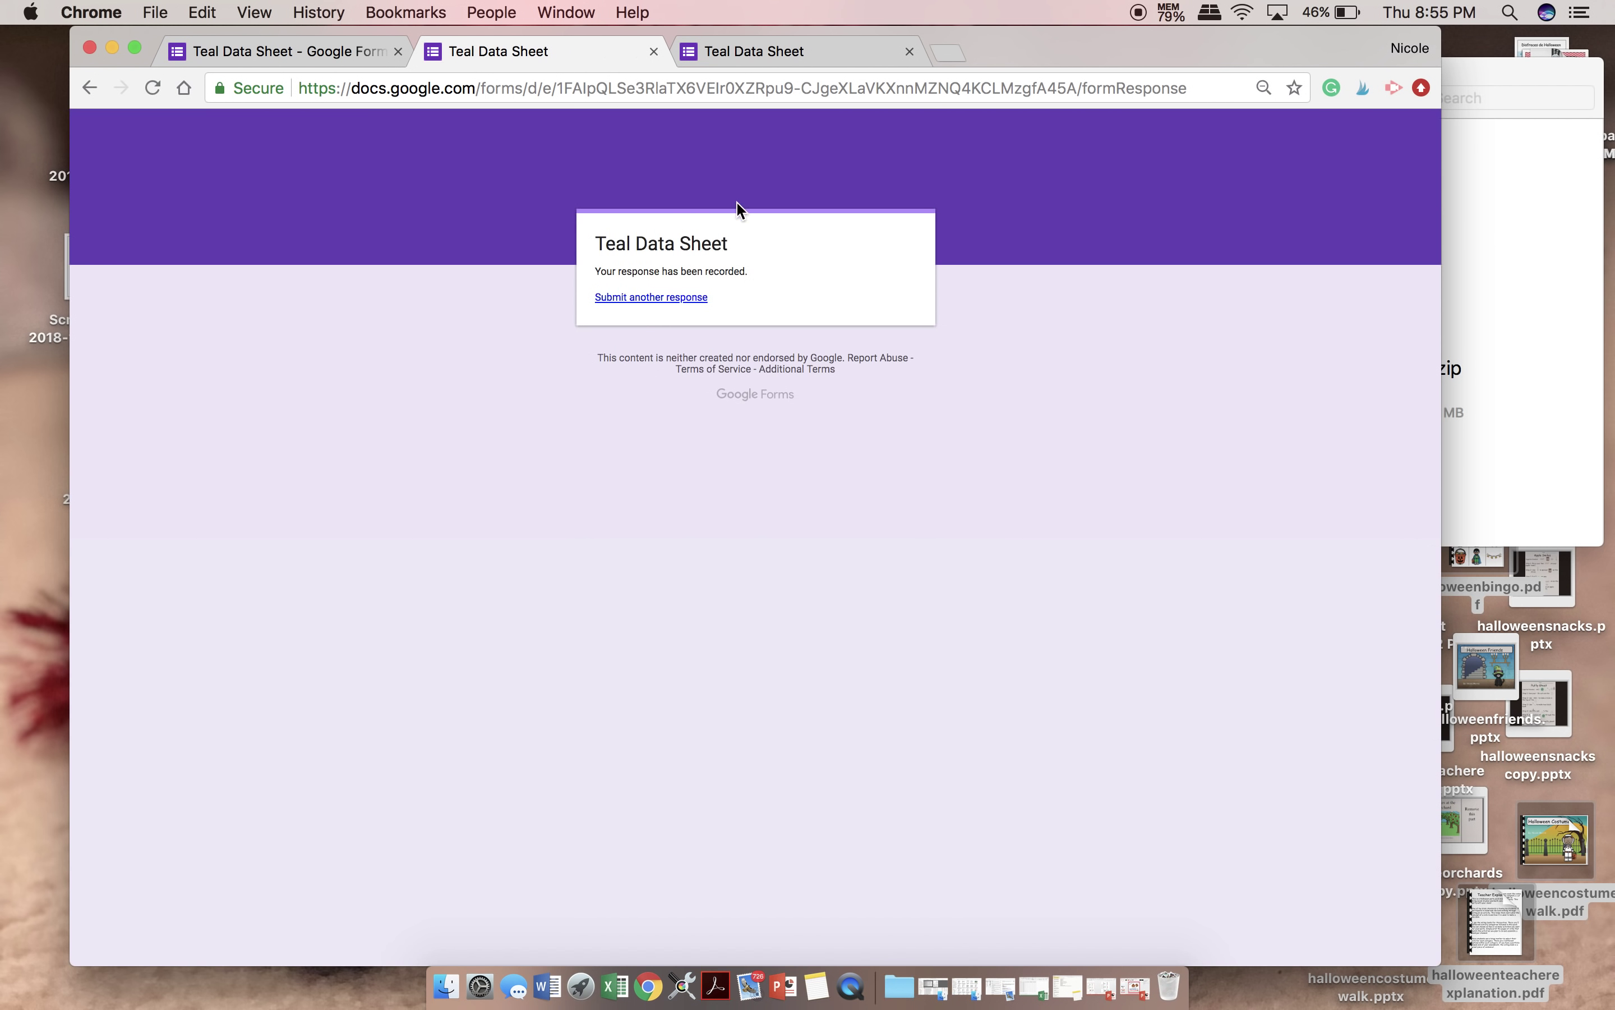
- Start another response and tick its sight-word answers, with And, the, me and a as yes
click(657, 298)
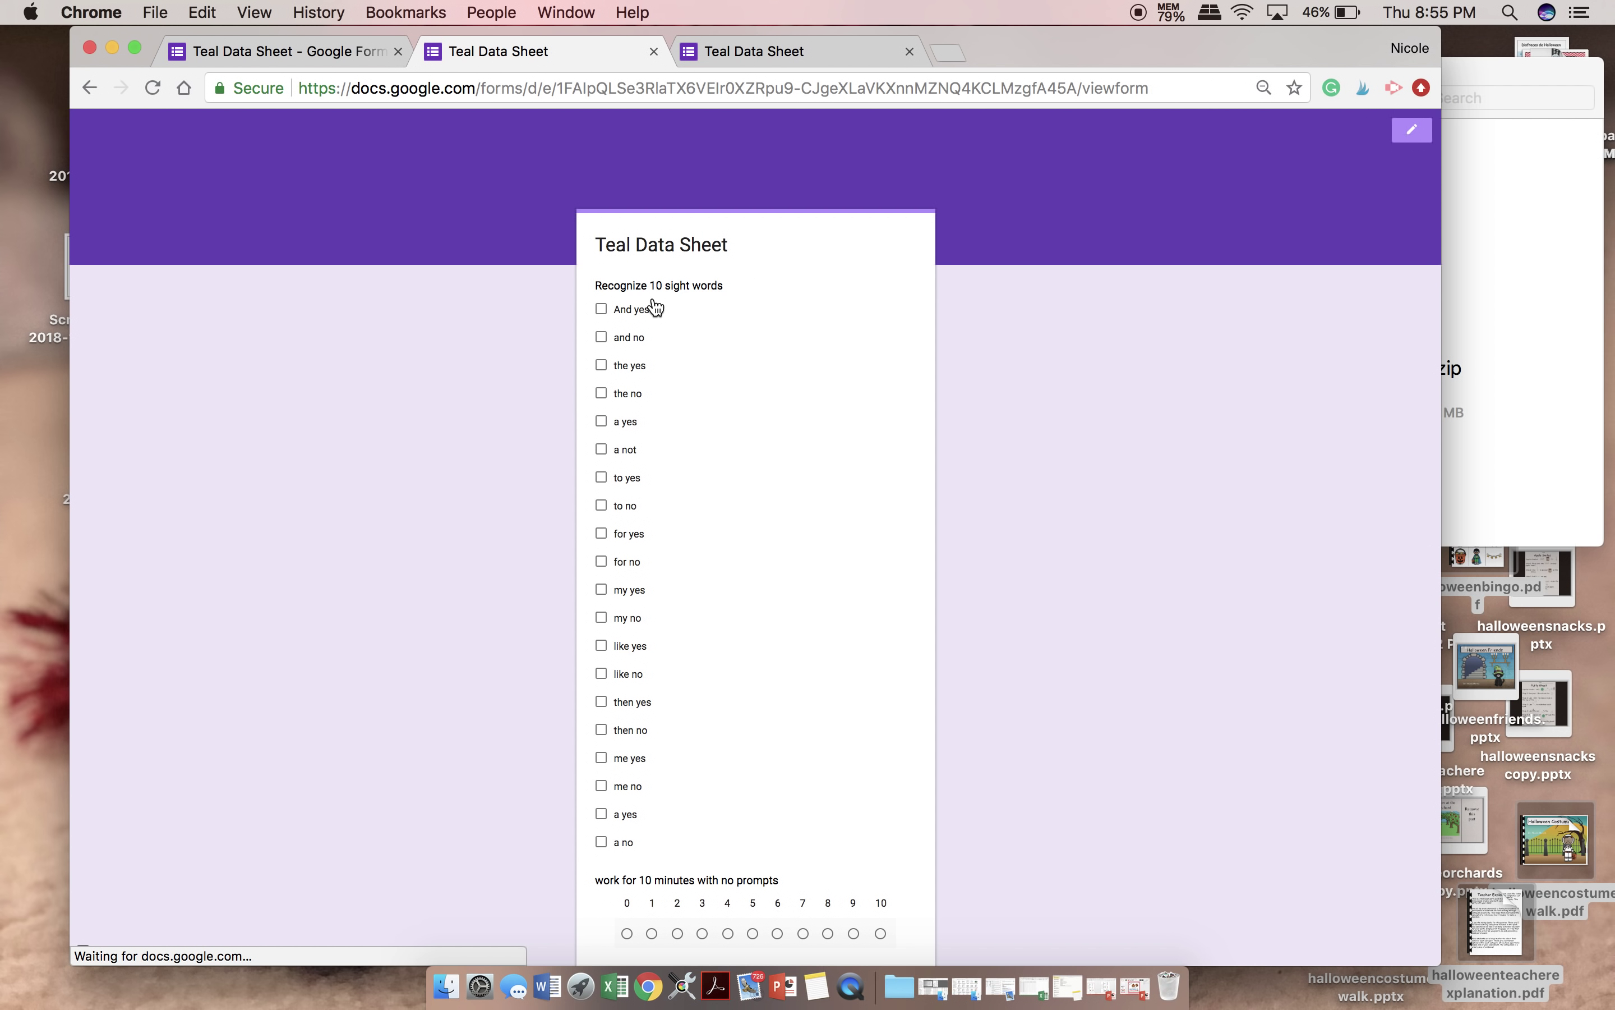
click(601, 311)
click(601, 365)
click(601, 449)
click(602, 506)
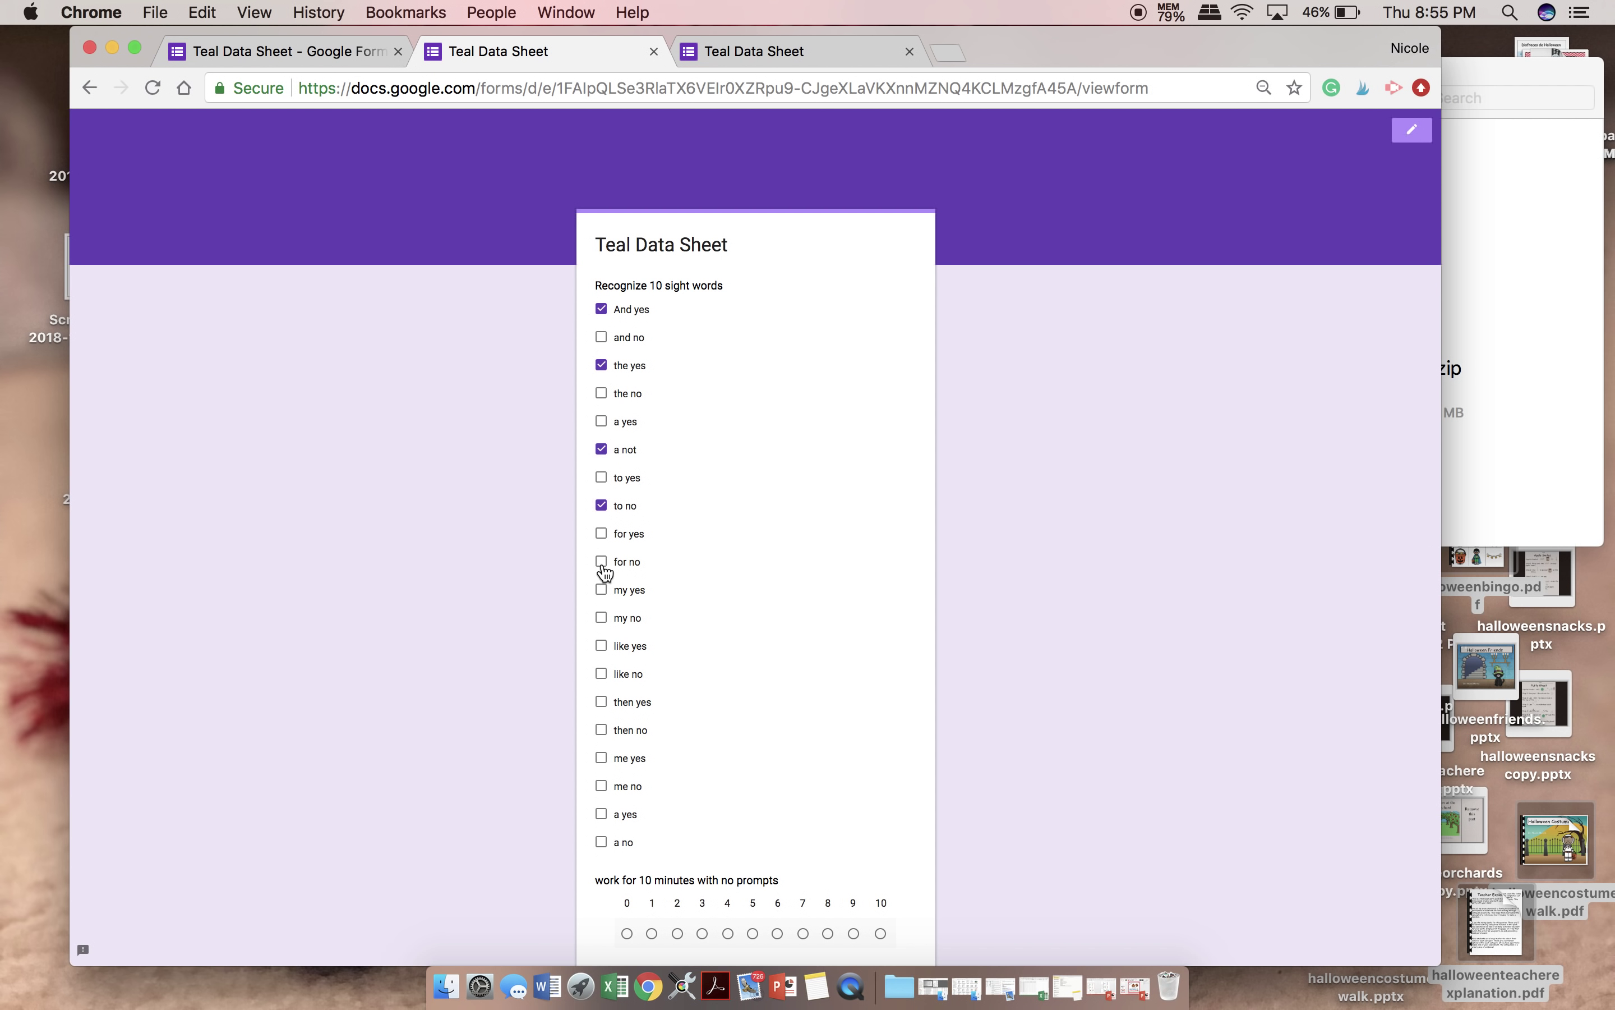
click(601, 562)
click(604, 619)
click(603, 674)
click(603, 729)
click(602, 758)
click(601, 785)
scroll(608, 835, down, 1)
scroll(609, 849, down, 1)
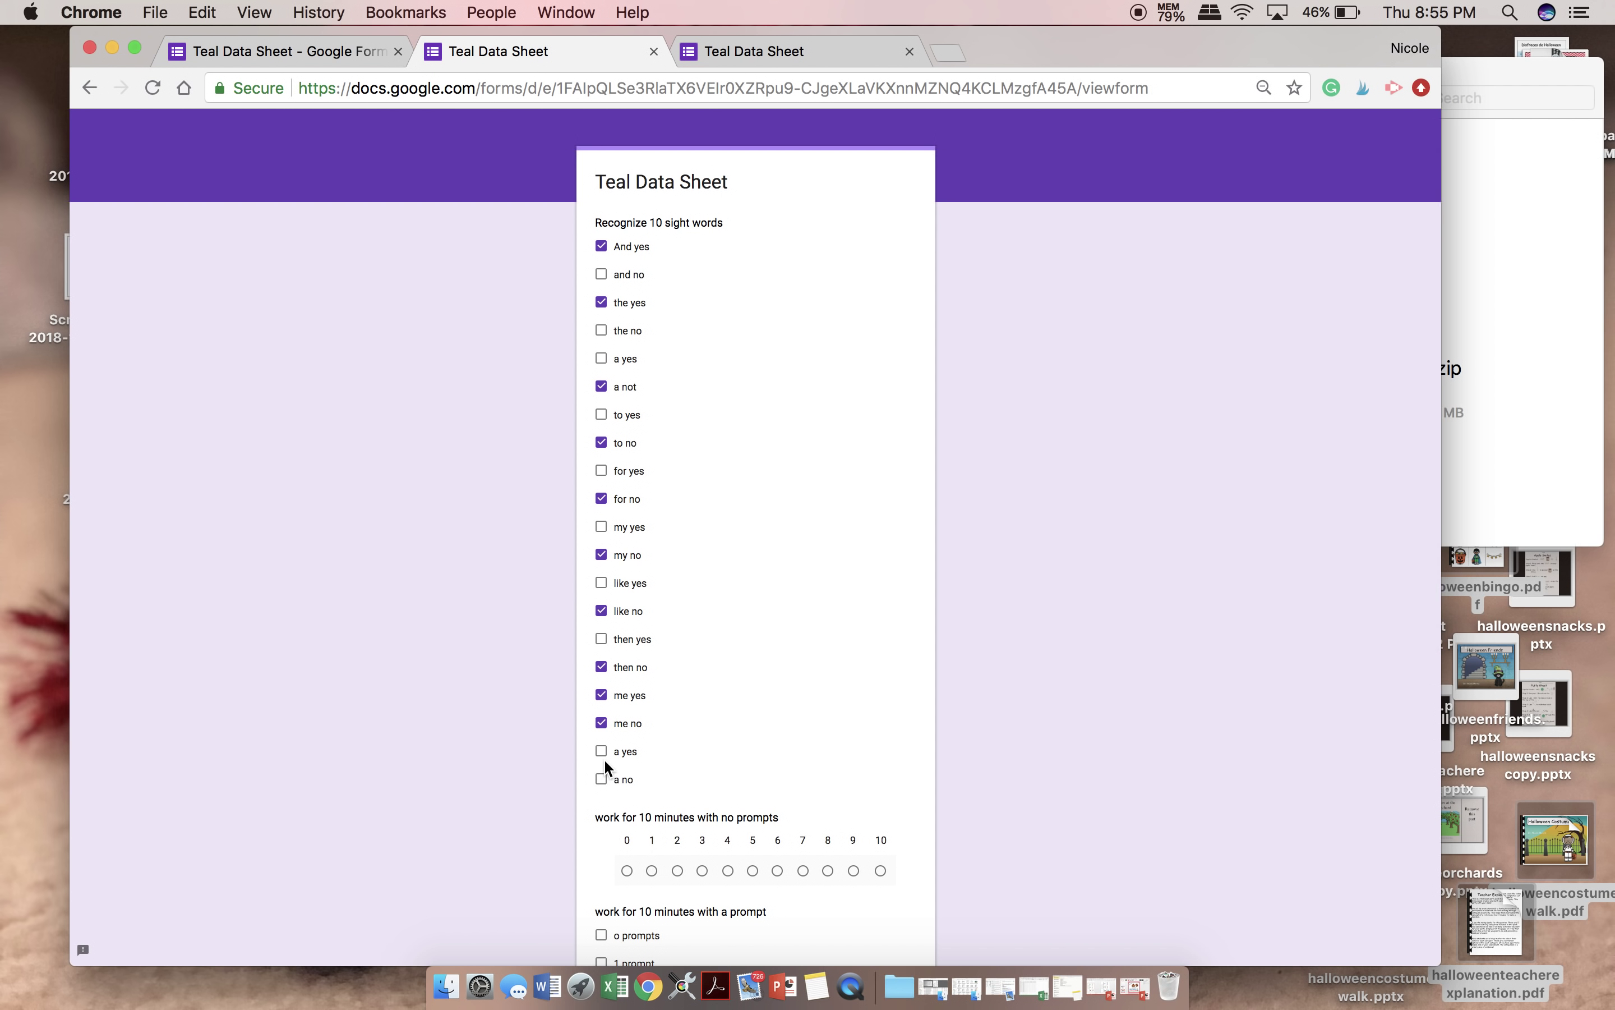
click(604, 755)
- Tick two words, verbal prompt and relevant comment, leave 1 prompt unchecked, and submit
scroll(605, 753, down, 5)
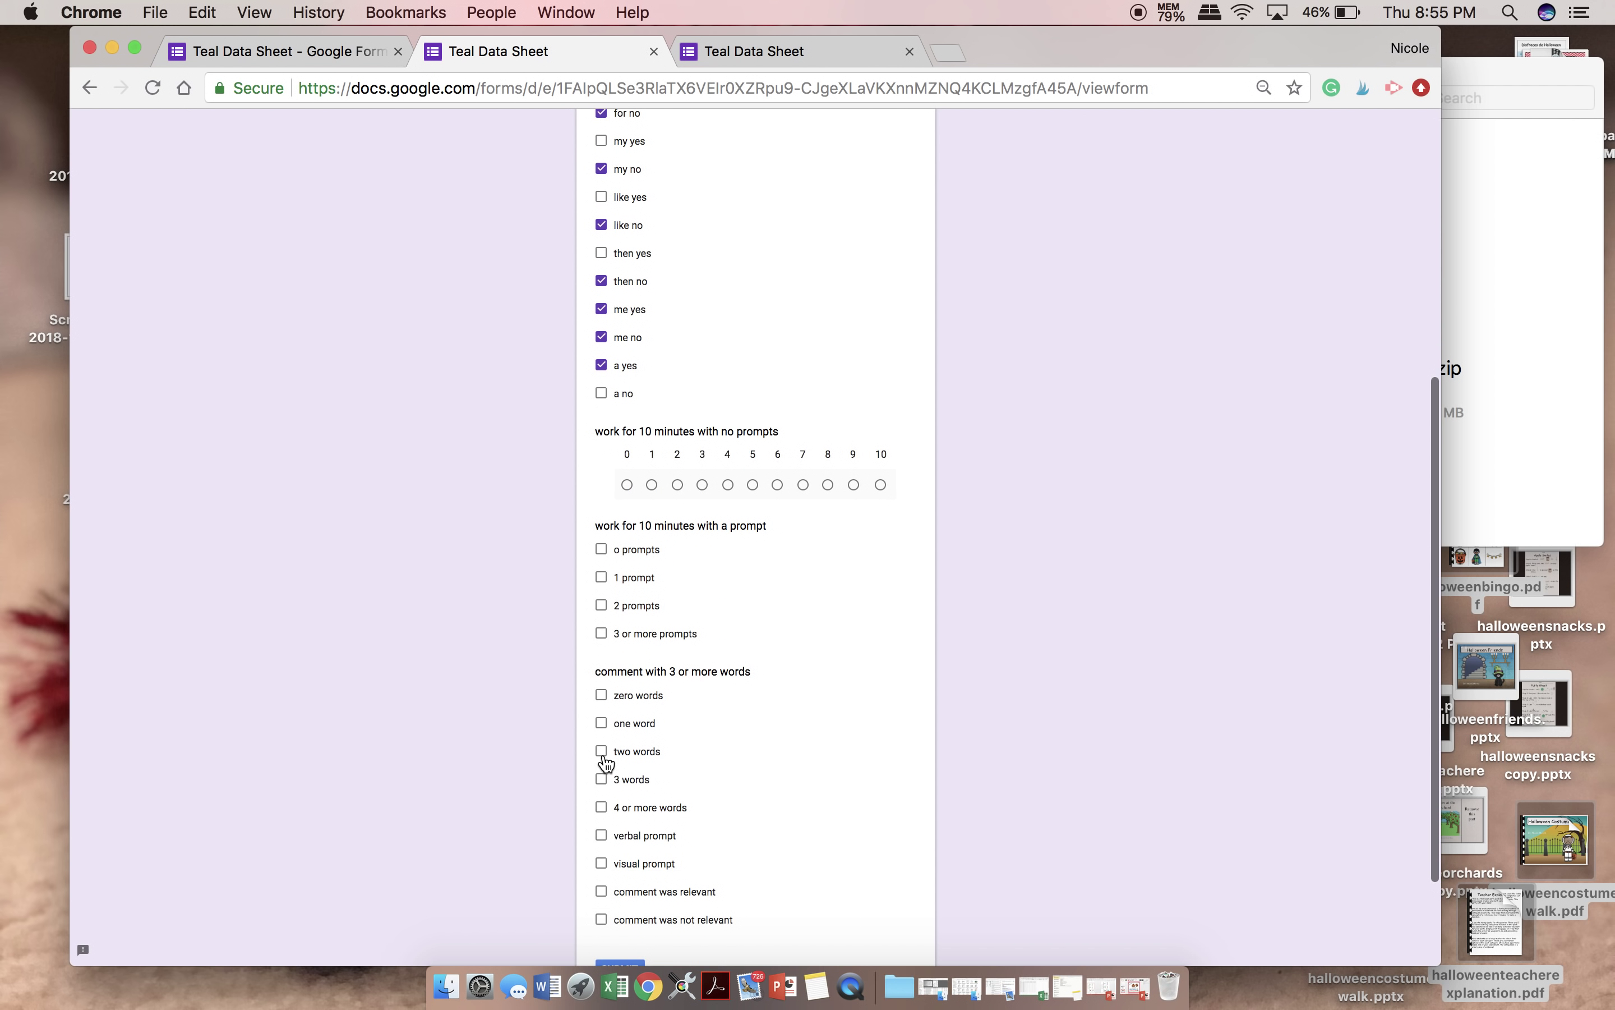
click(600, 578)
click(601, 752)
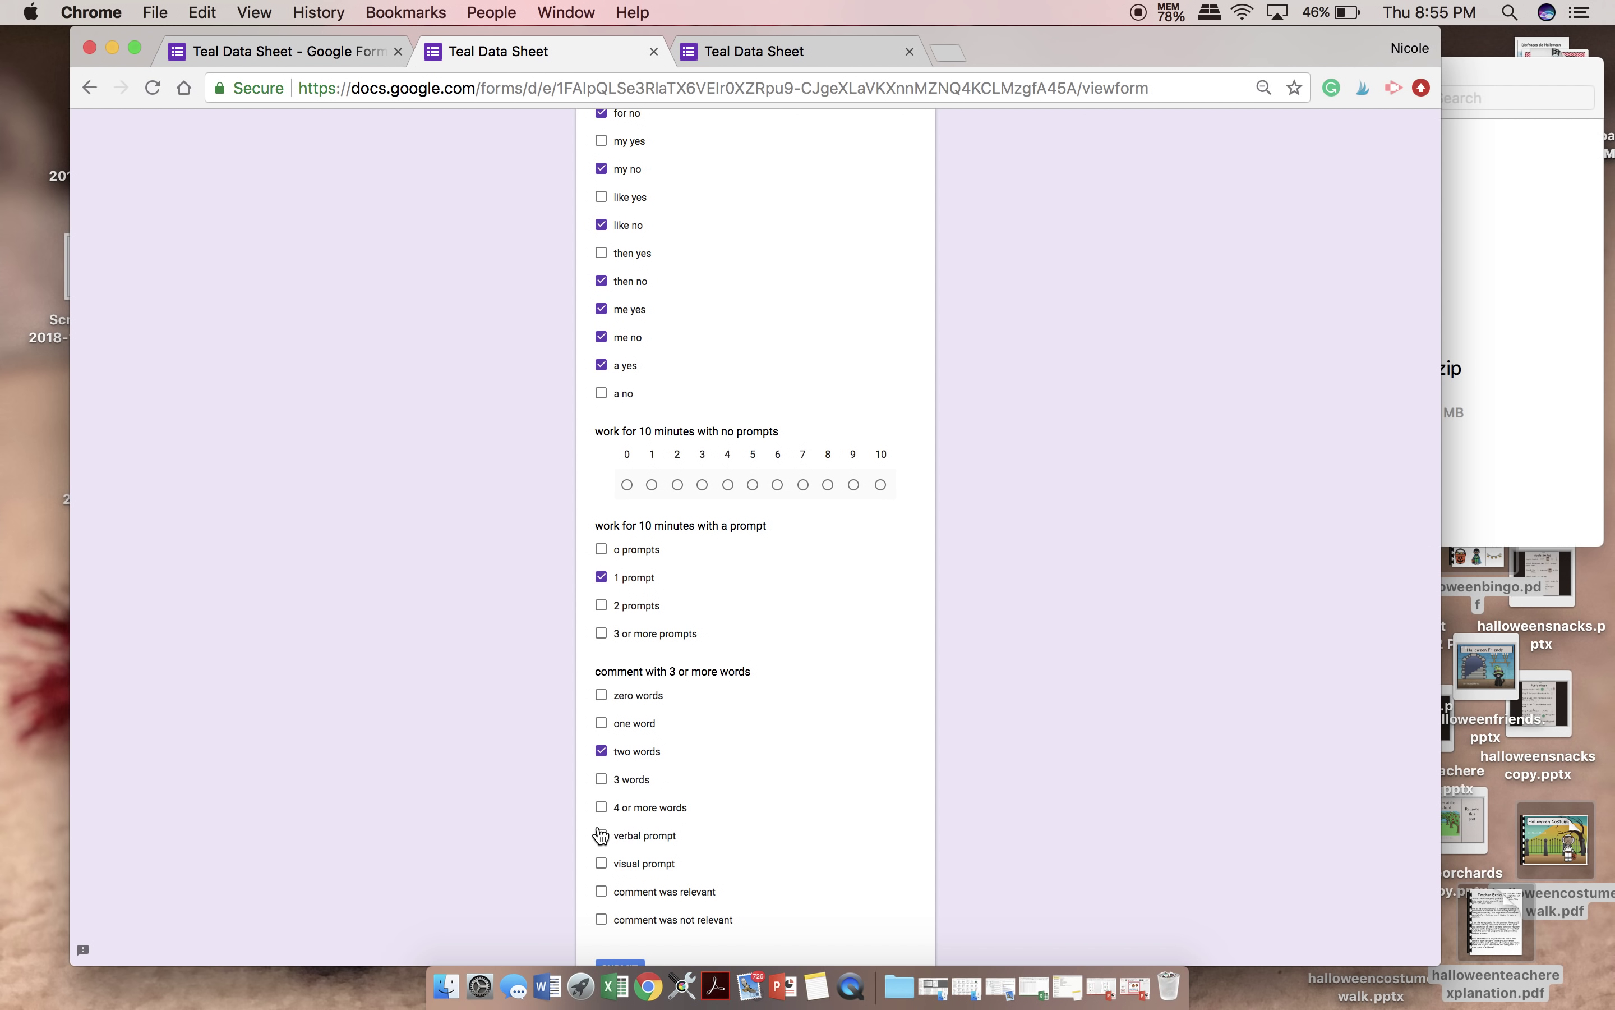
click(601, 836)
click(601, 892)
click(601, 577)
scroll(765, 601, down, 5)
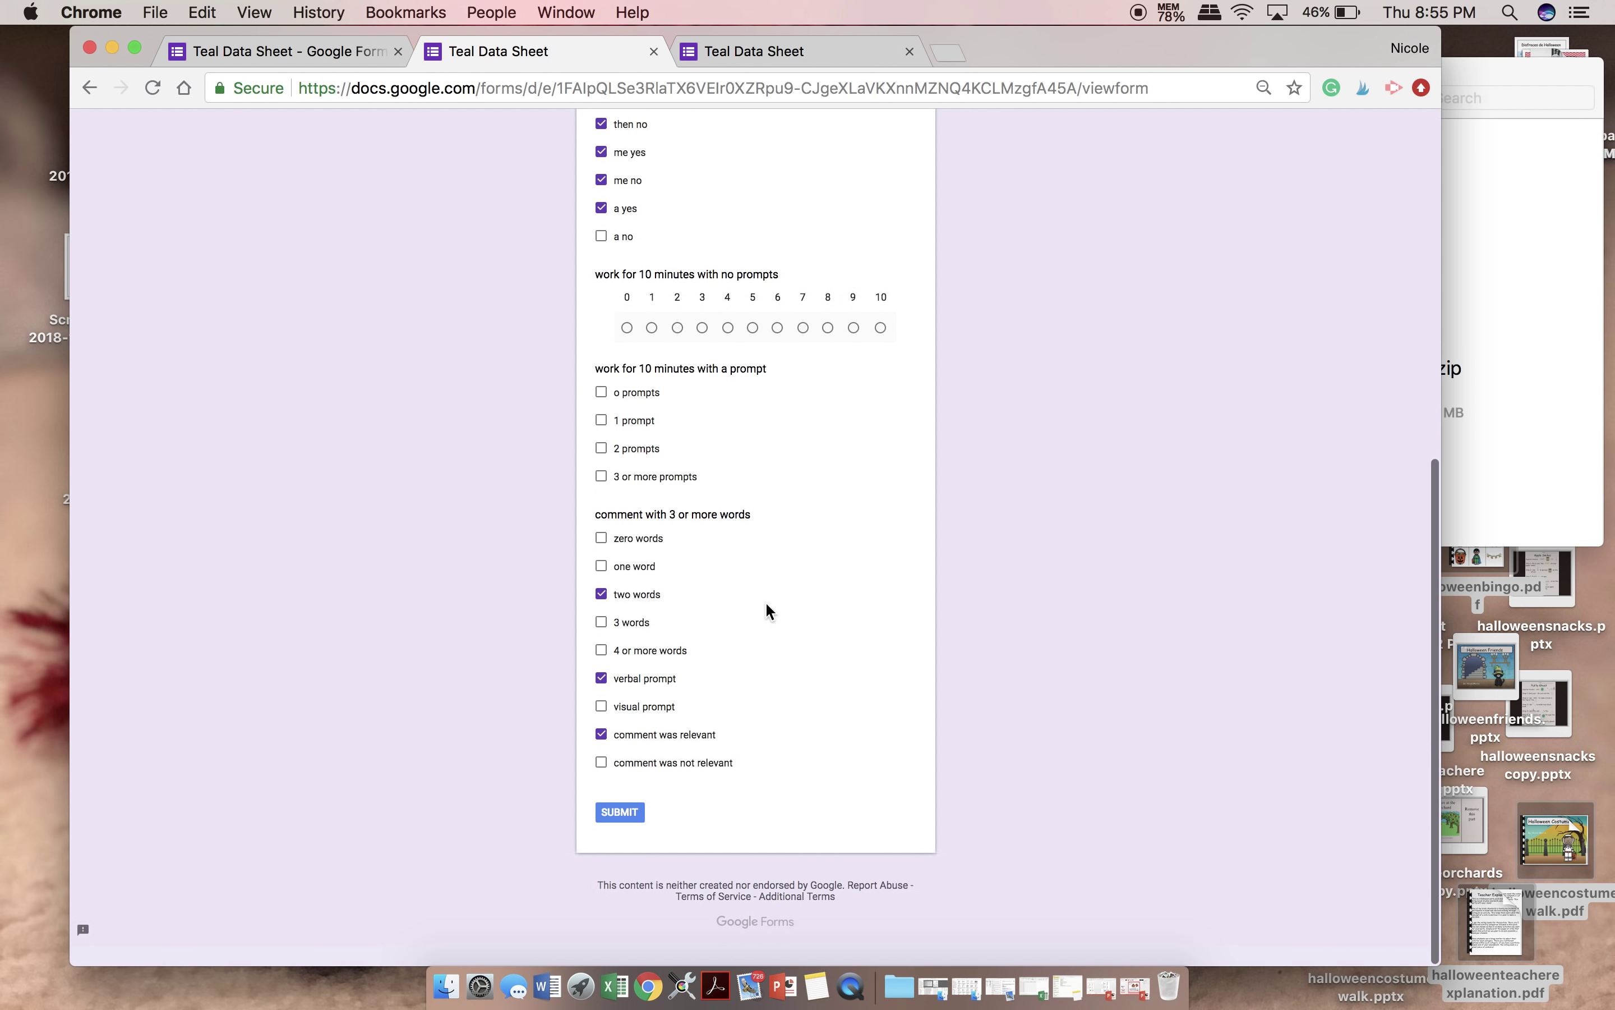
click(621, 831)
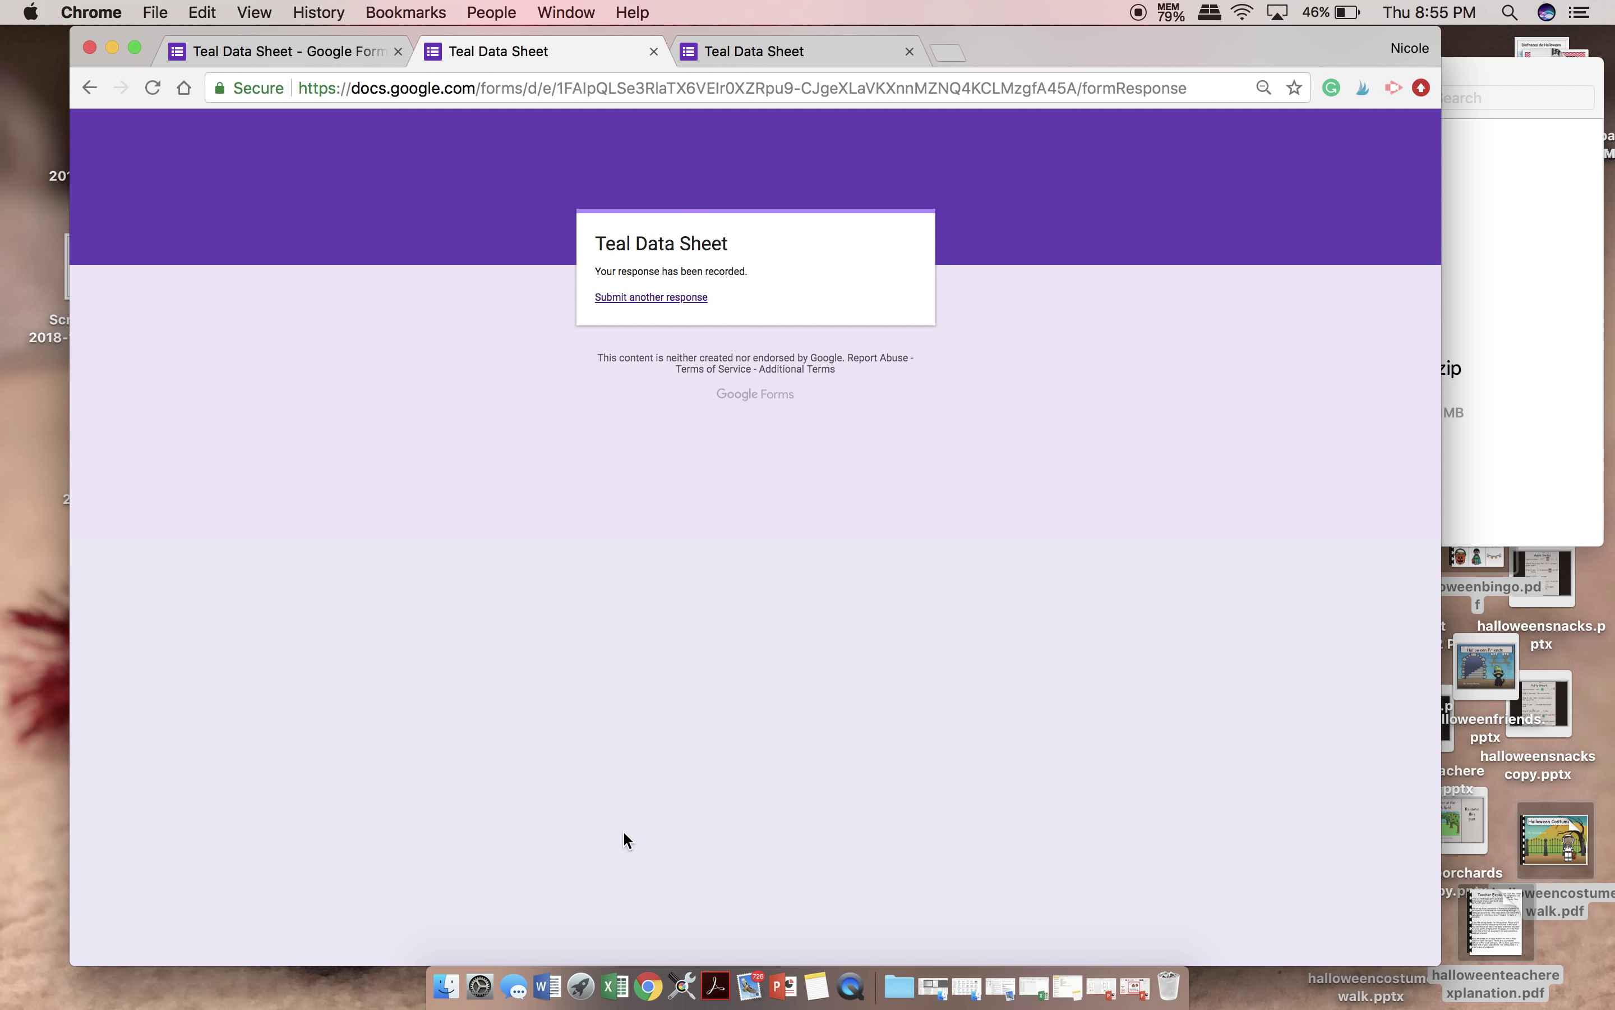
- Start a third response and tick the same sight-word pattern, with And, the, me and a as yes
click(659, 300)
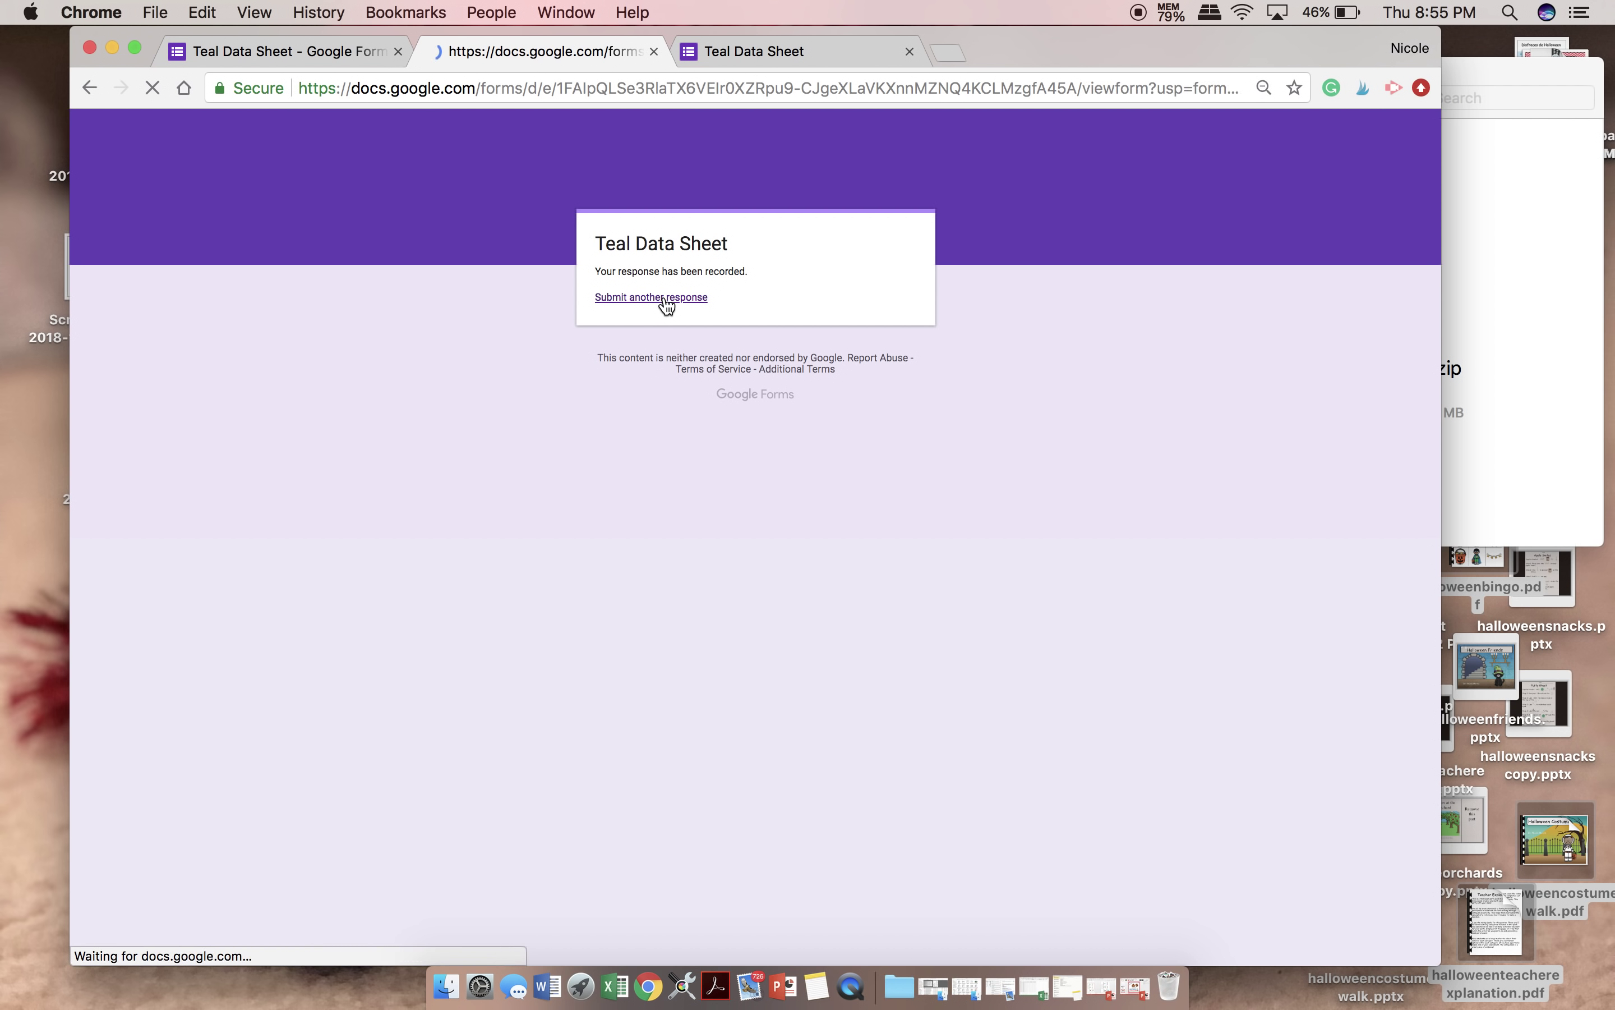
click(602, 314)
click(601, 365)
click(601, 449)
click(602, 505)
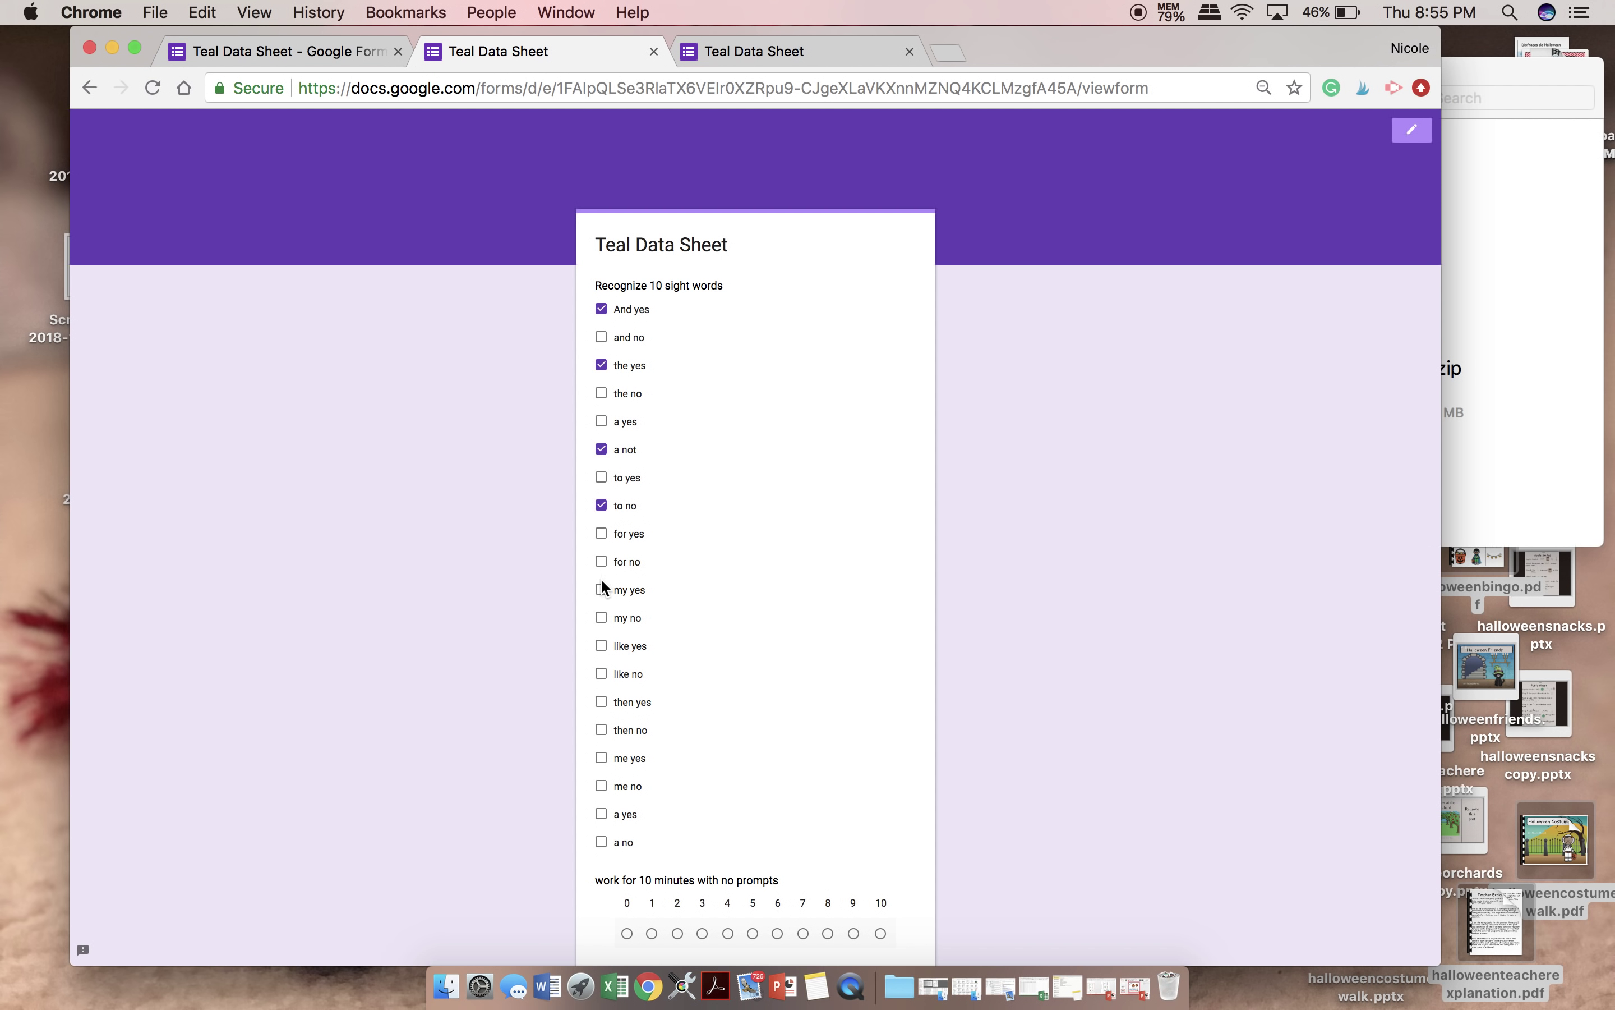
click(602, 562)
click(601, 617)
click(601, 674)
click(601, 729)
click(601, 757)
click(601, 813)
- Rate the no-prompt work 10, tick 2 prompts and zero words, and submit
scroll(604, 818, down, 8)
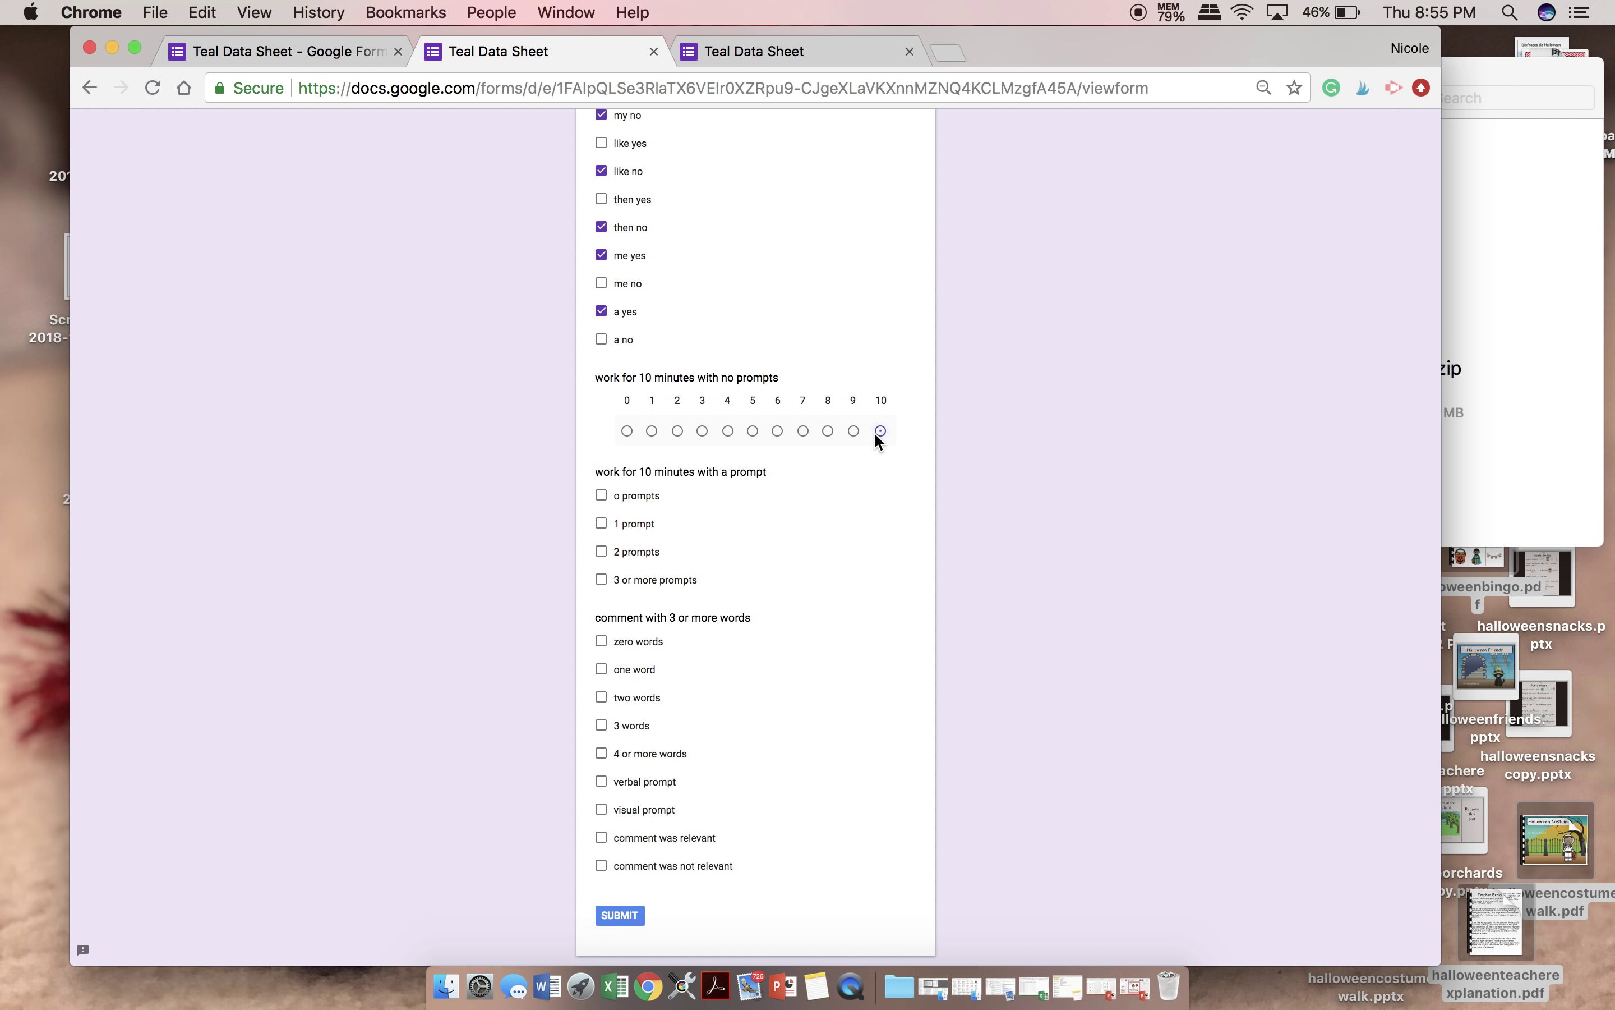
click(878, 432)
click(602, 553)
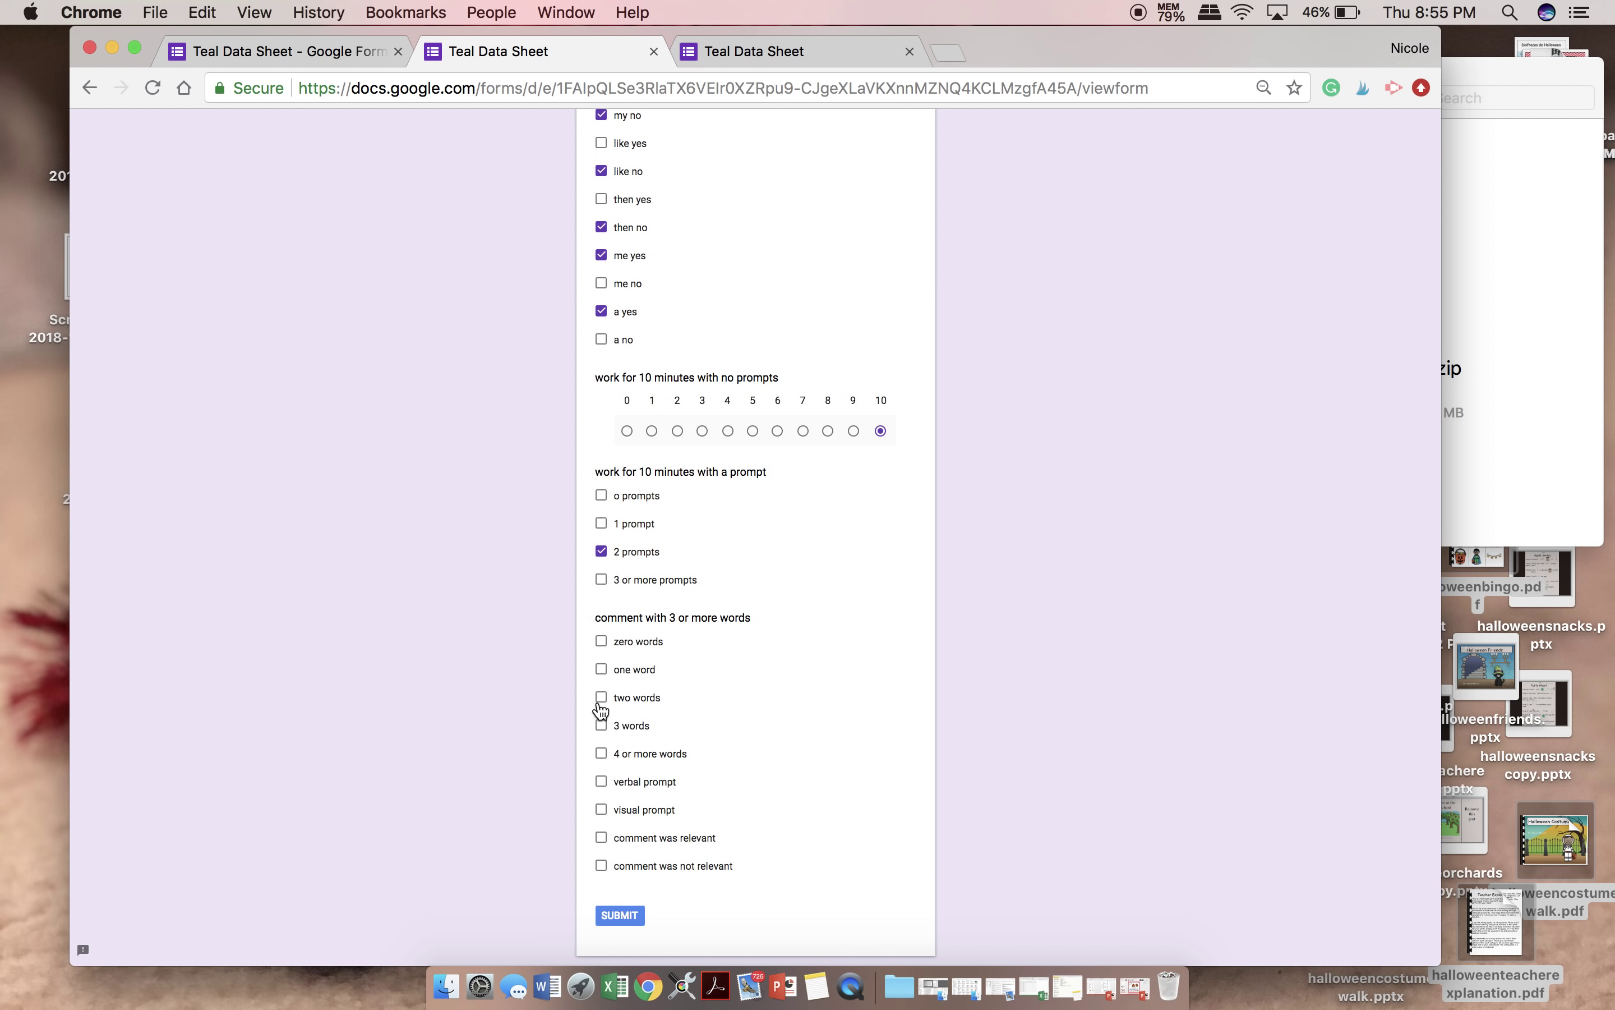
click(602, 642)
click(619, 915)
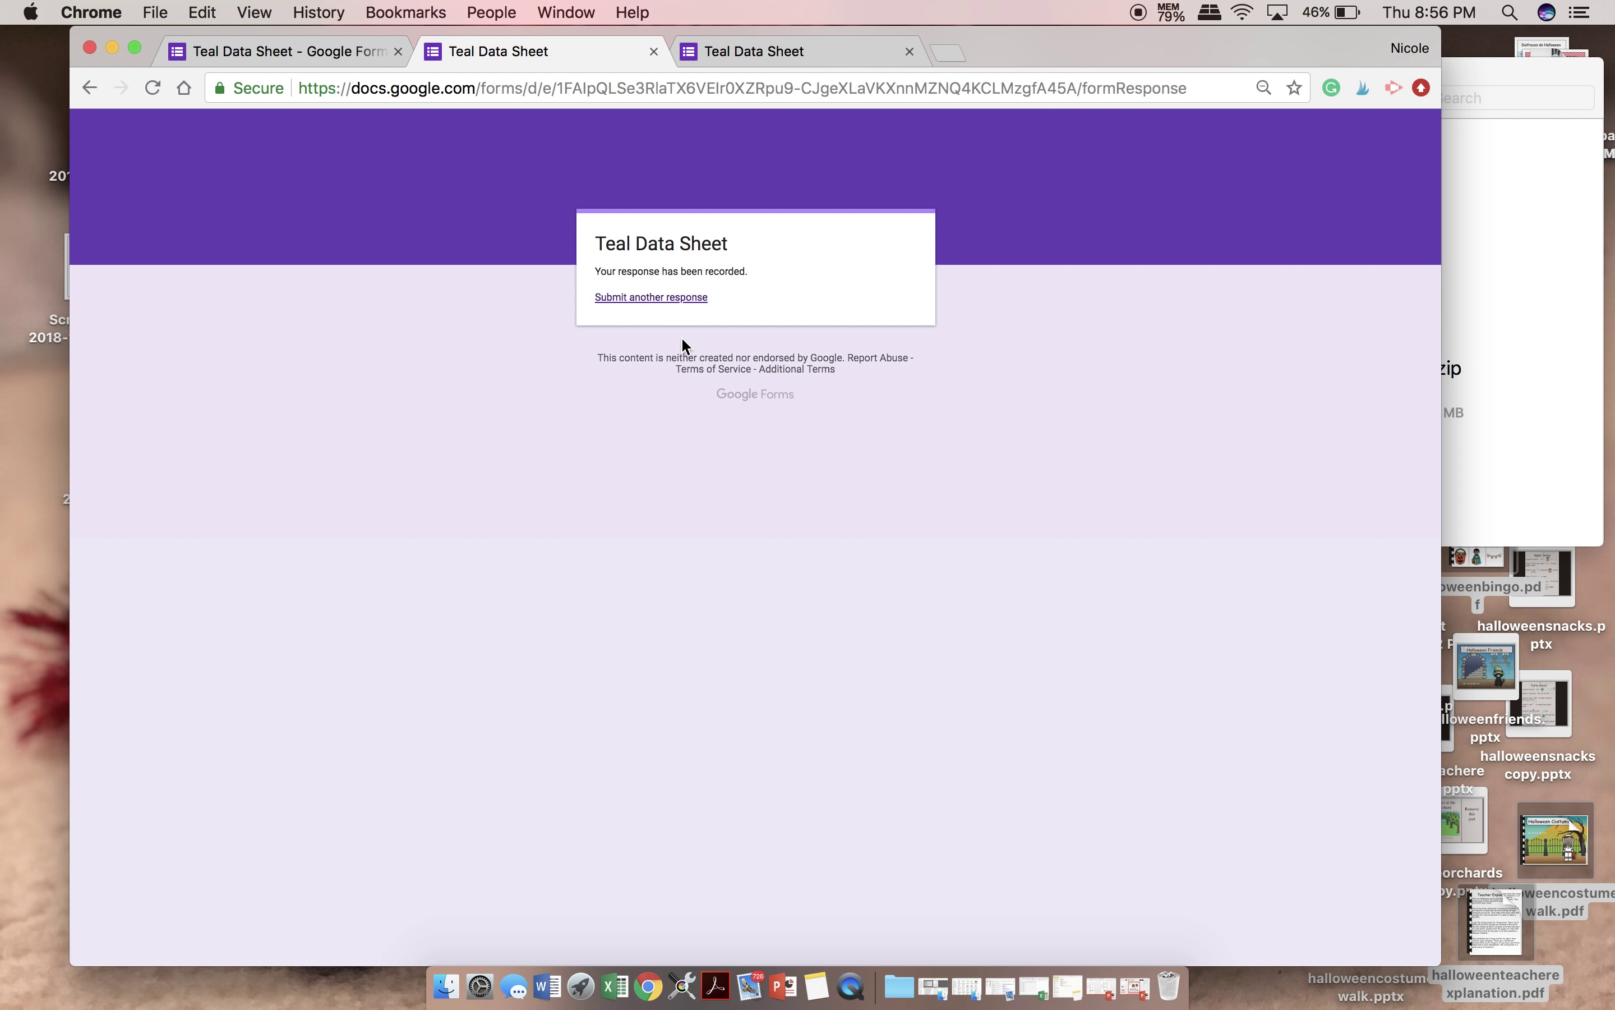
- Start a fourth response with the, a, for, my, then as yes and and, to, me, a as no
click(668, 298)
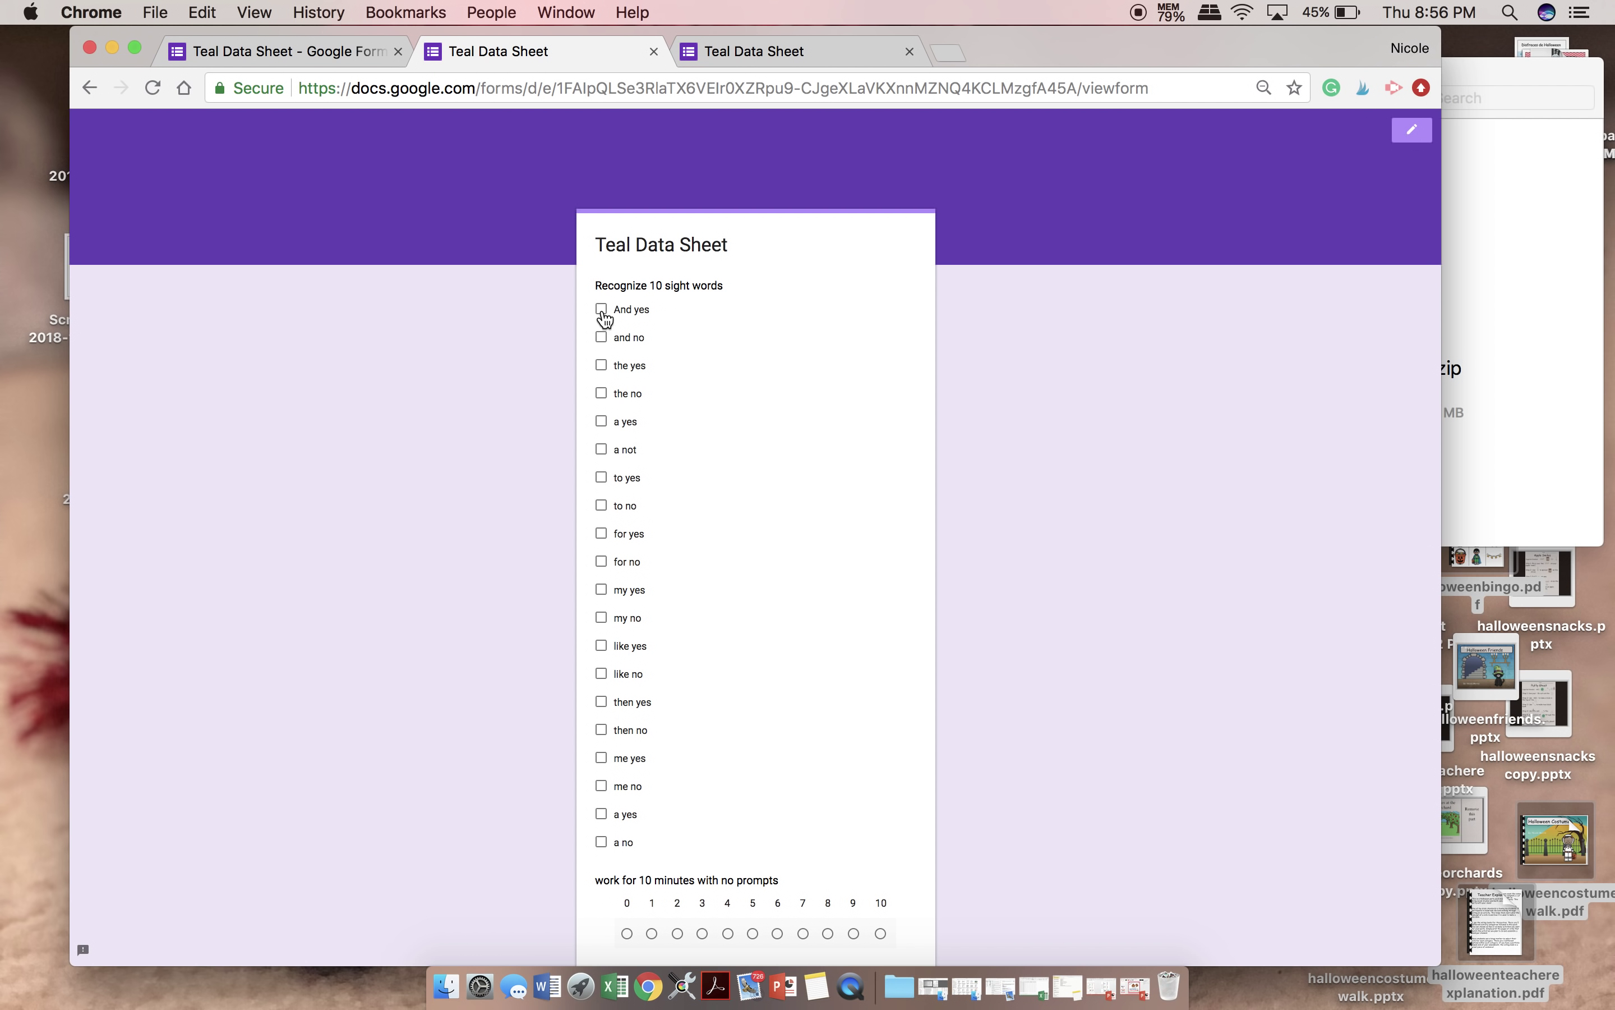
click(601, 337)
click(601, 365)
click(603, 421)
click(602, 506)
click(602, 534)
click(603, 592)
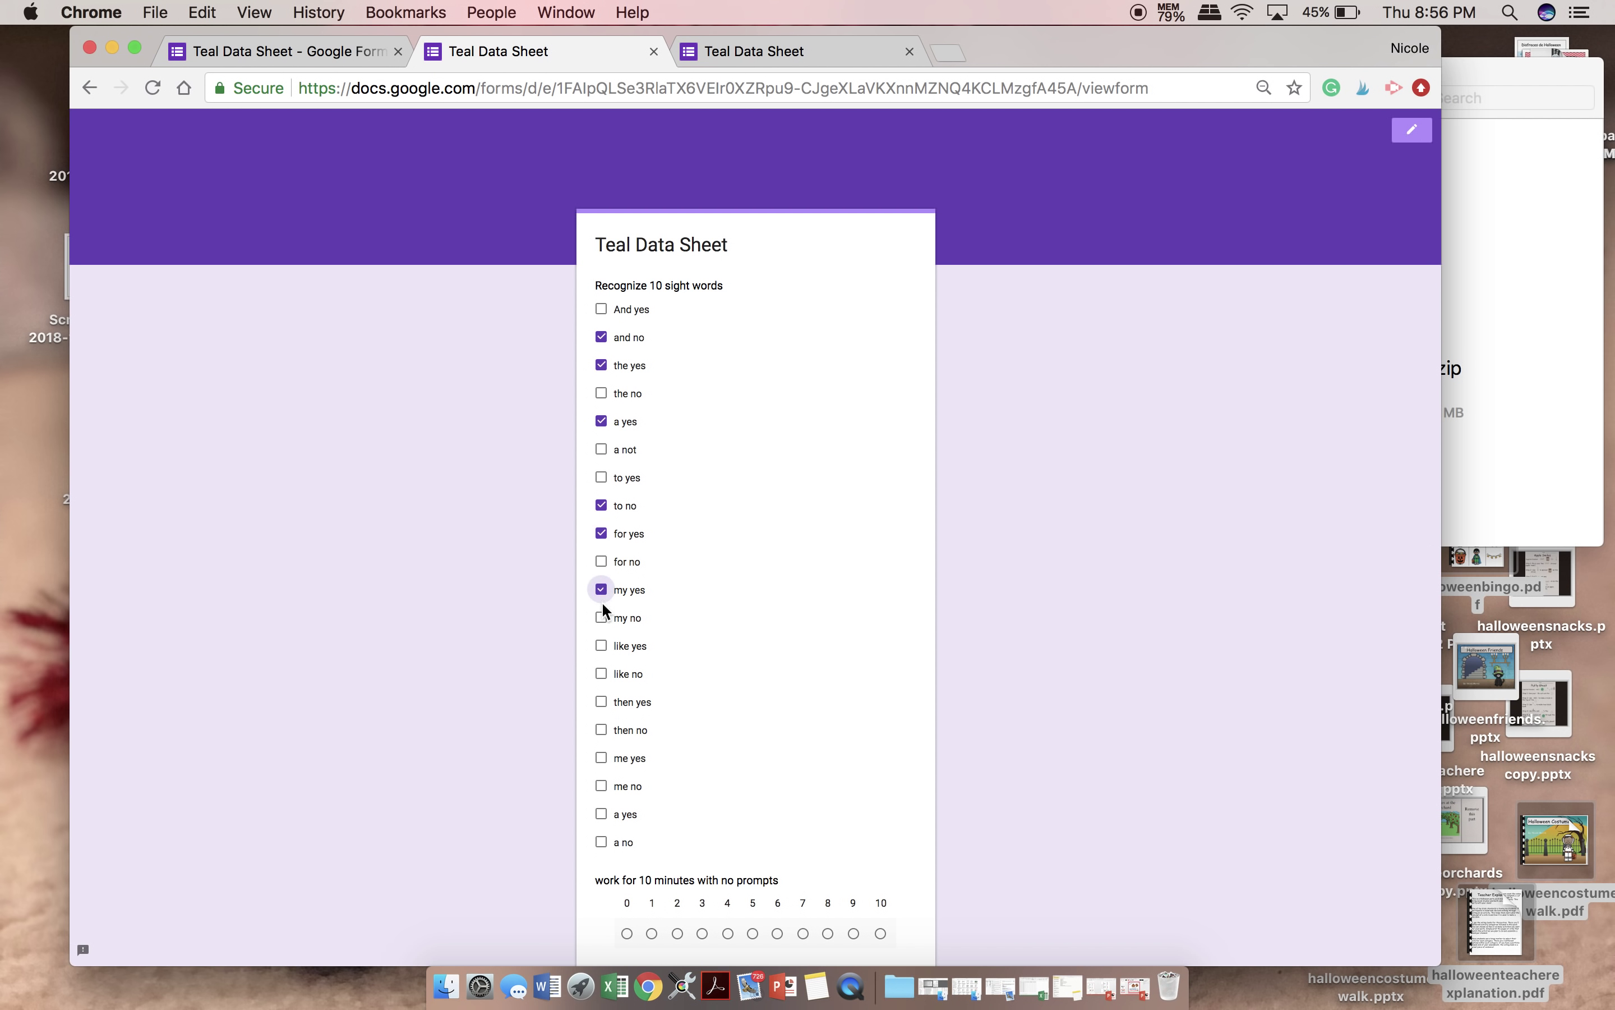
click(602, 701)
click(603, 788)
click(601, 842)
- Rate 5, tick 1 prompt, one word, verbal prompt and relevant comment, submit, and return to the editor
scroll(600, 842, down, 5)
click(753, 622)
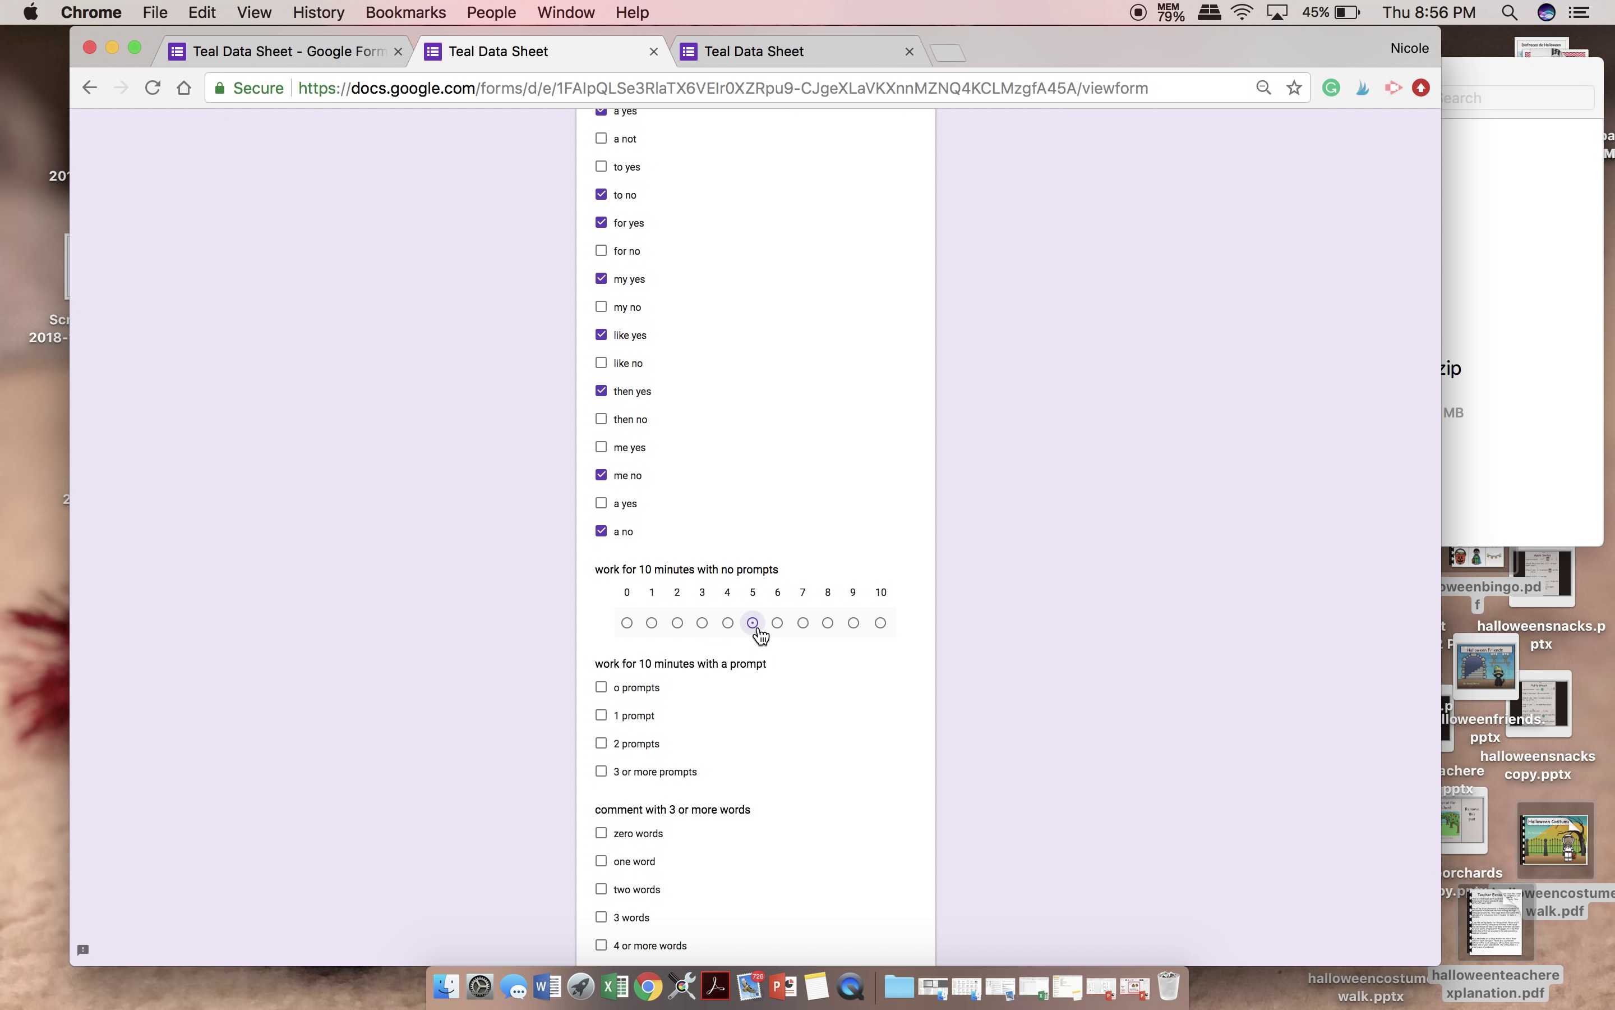
click(601, 715)
scroll(603, 718, down, 3)
click(603, 651)
click(601, 763)
click(602, 819)
click(616, 896)
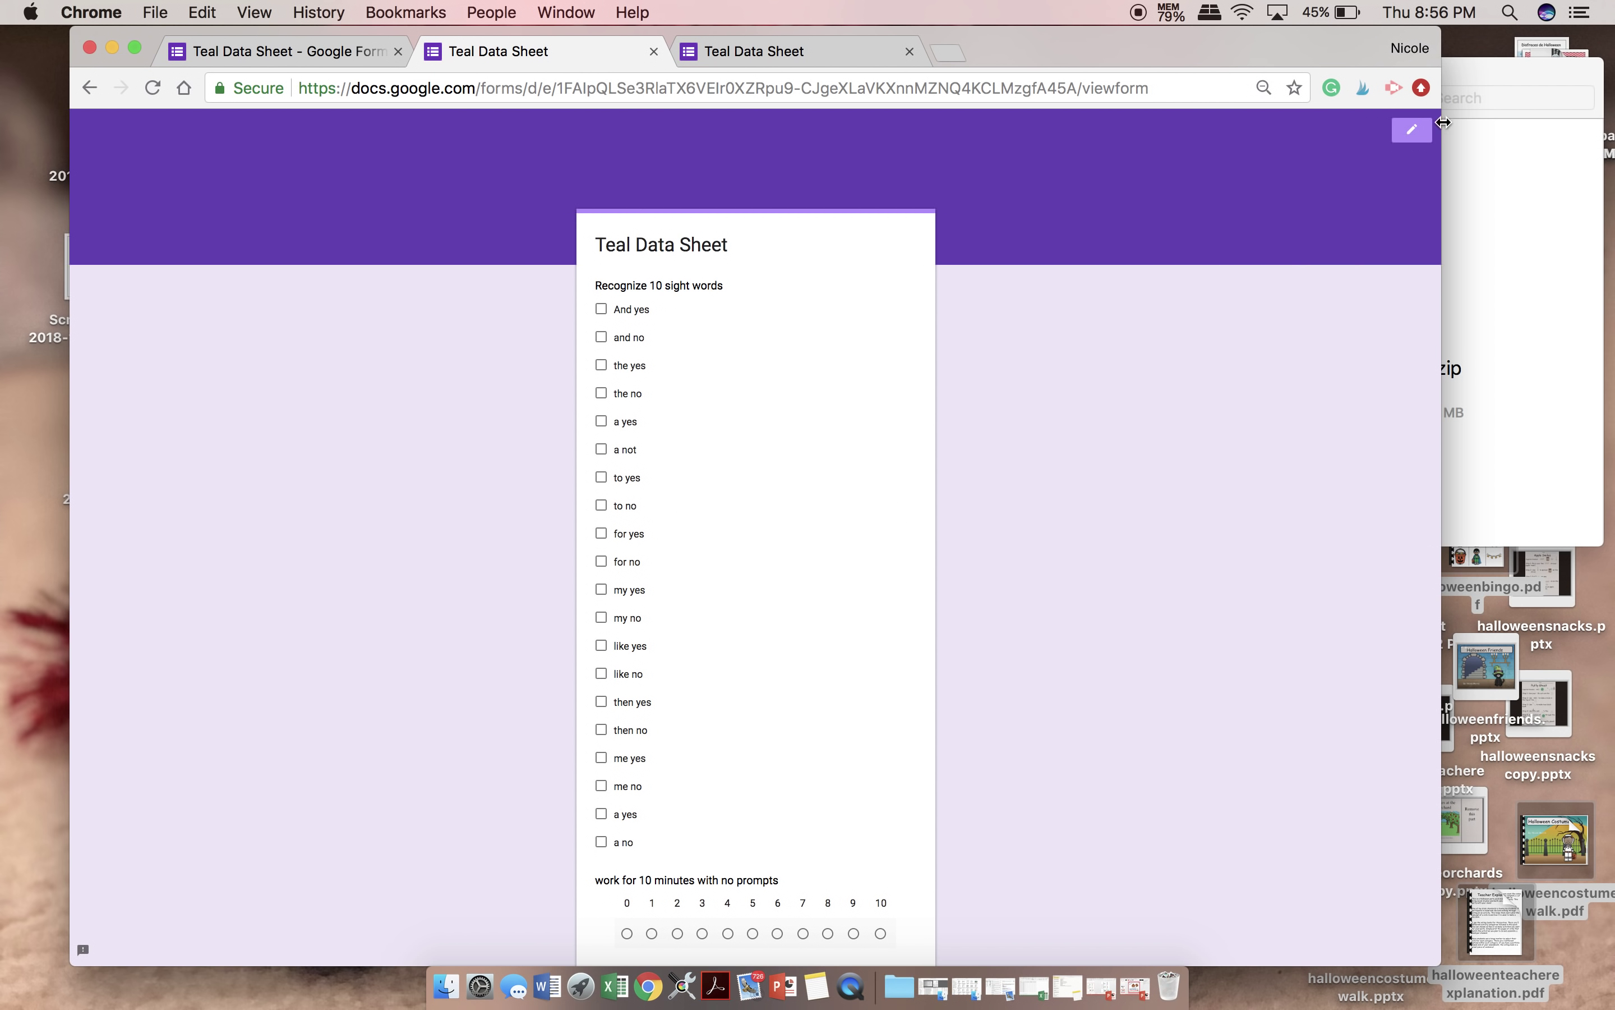
click(1413, 132)
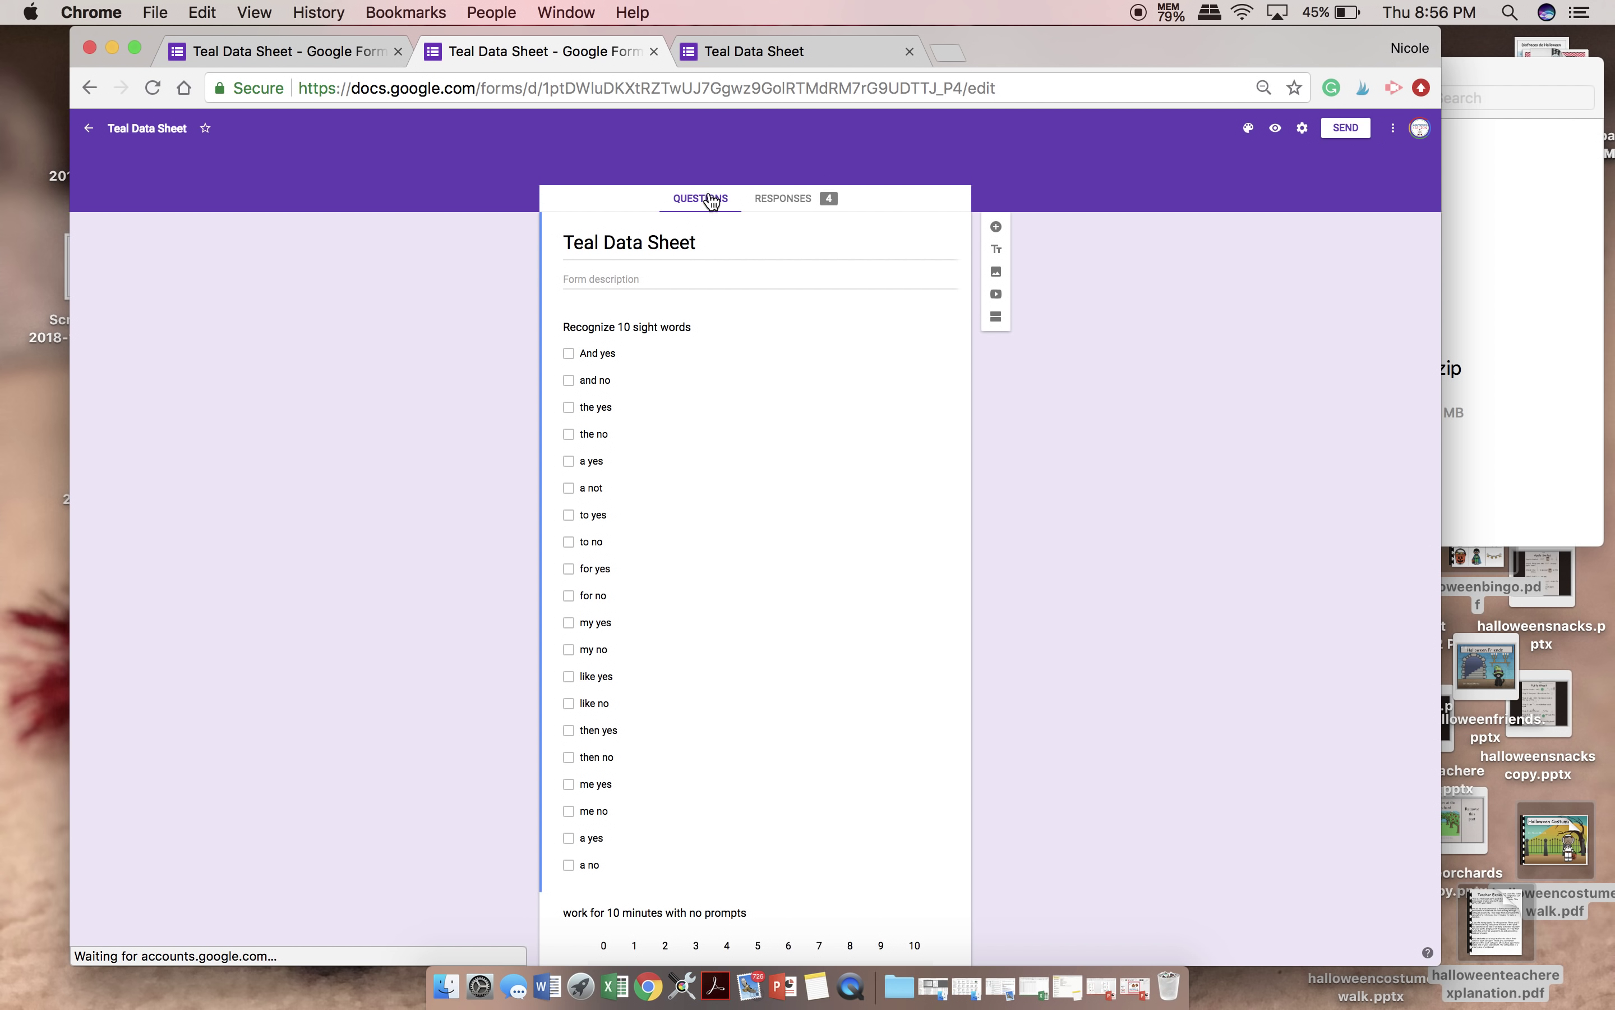
- Open the Responses summary for the four responses and look over the first charts
click(787, 200)
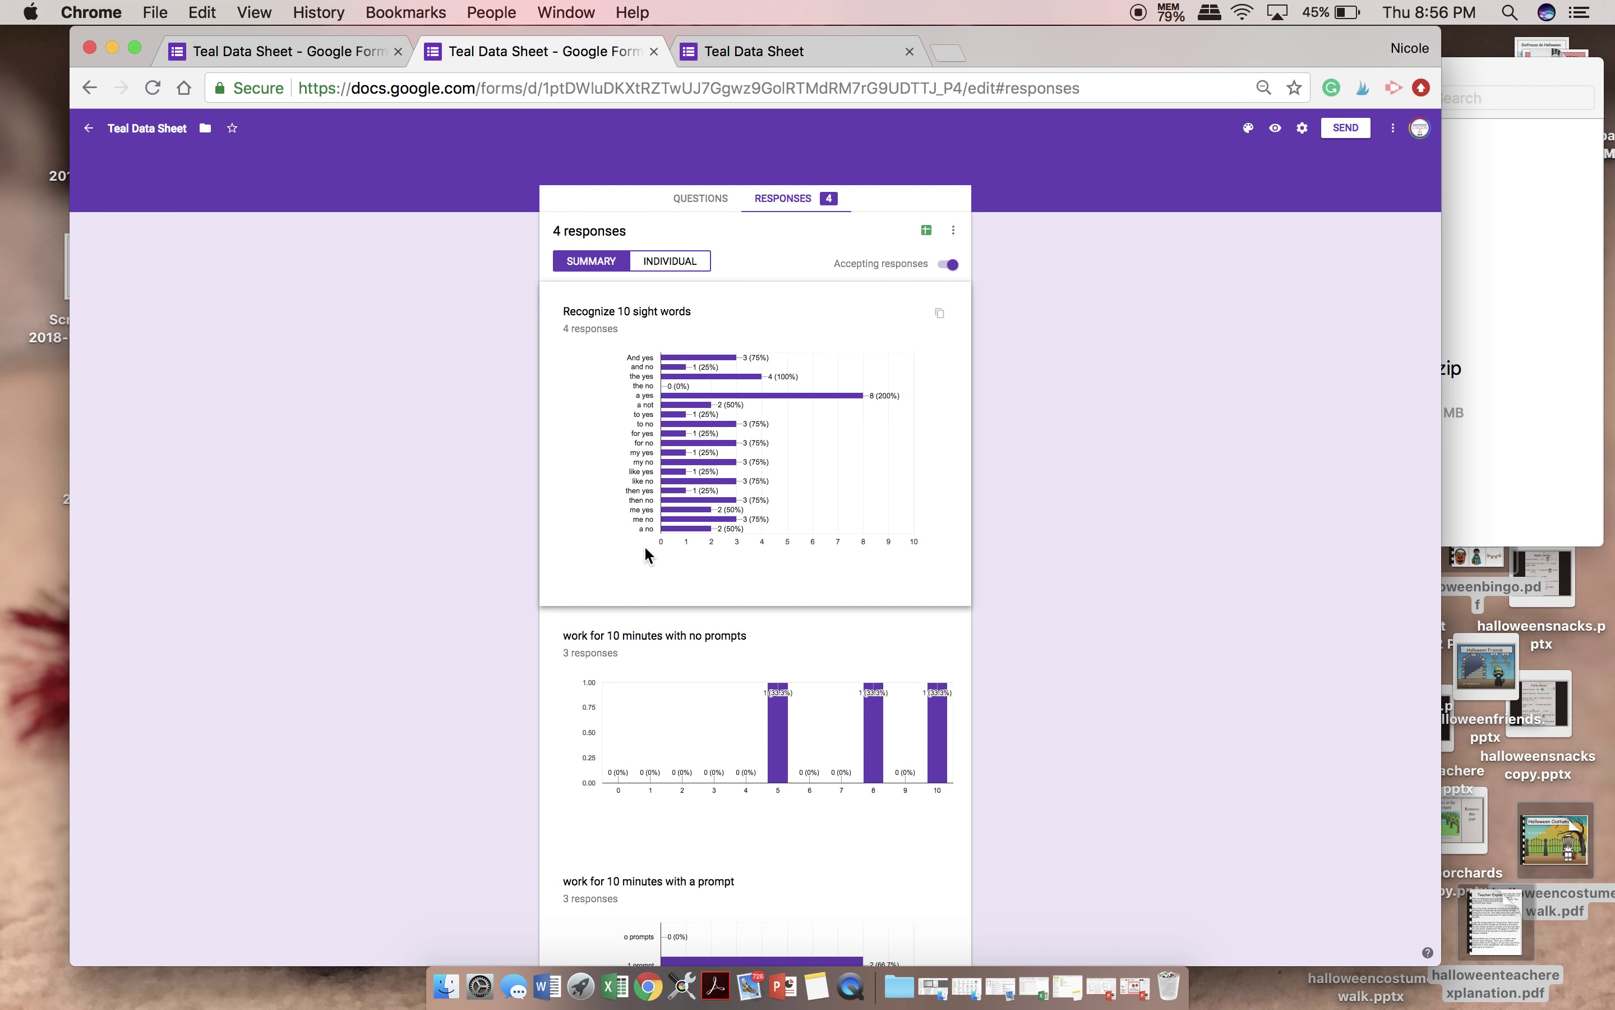
scroll(734, 641, down, 5)
scroll(775, 733, down, 2)
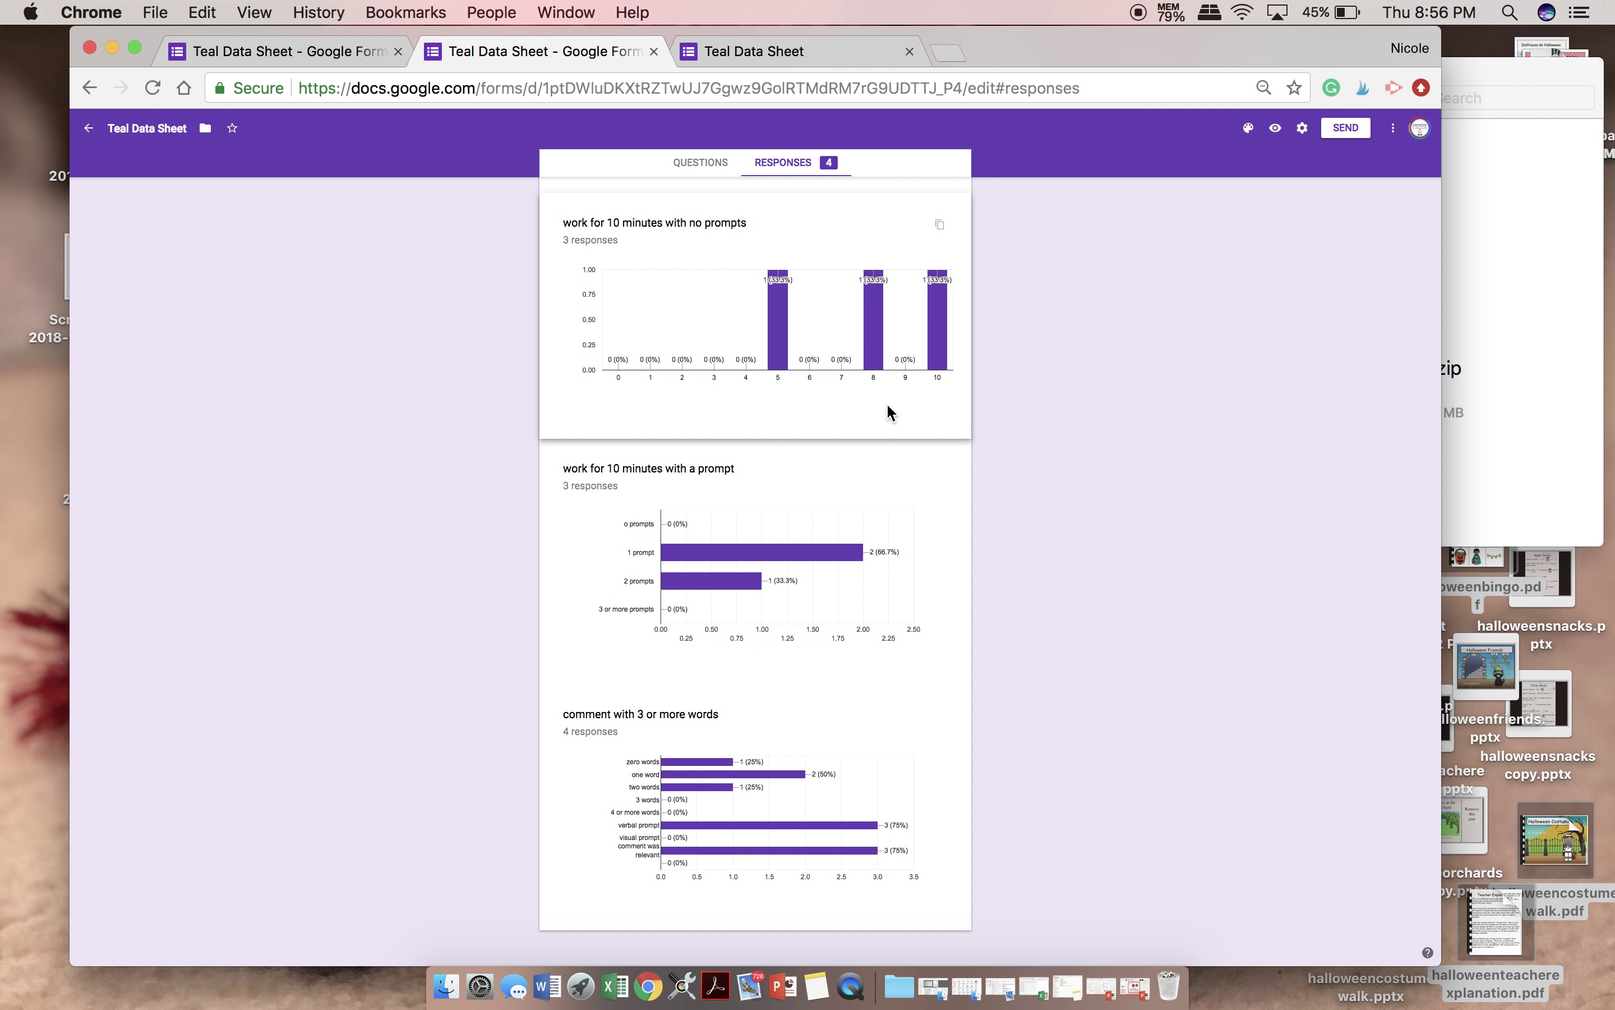
scroll(885, 403, up, 7)
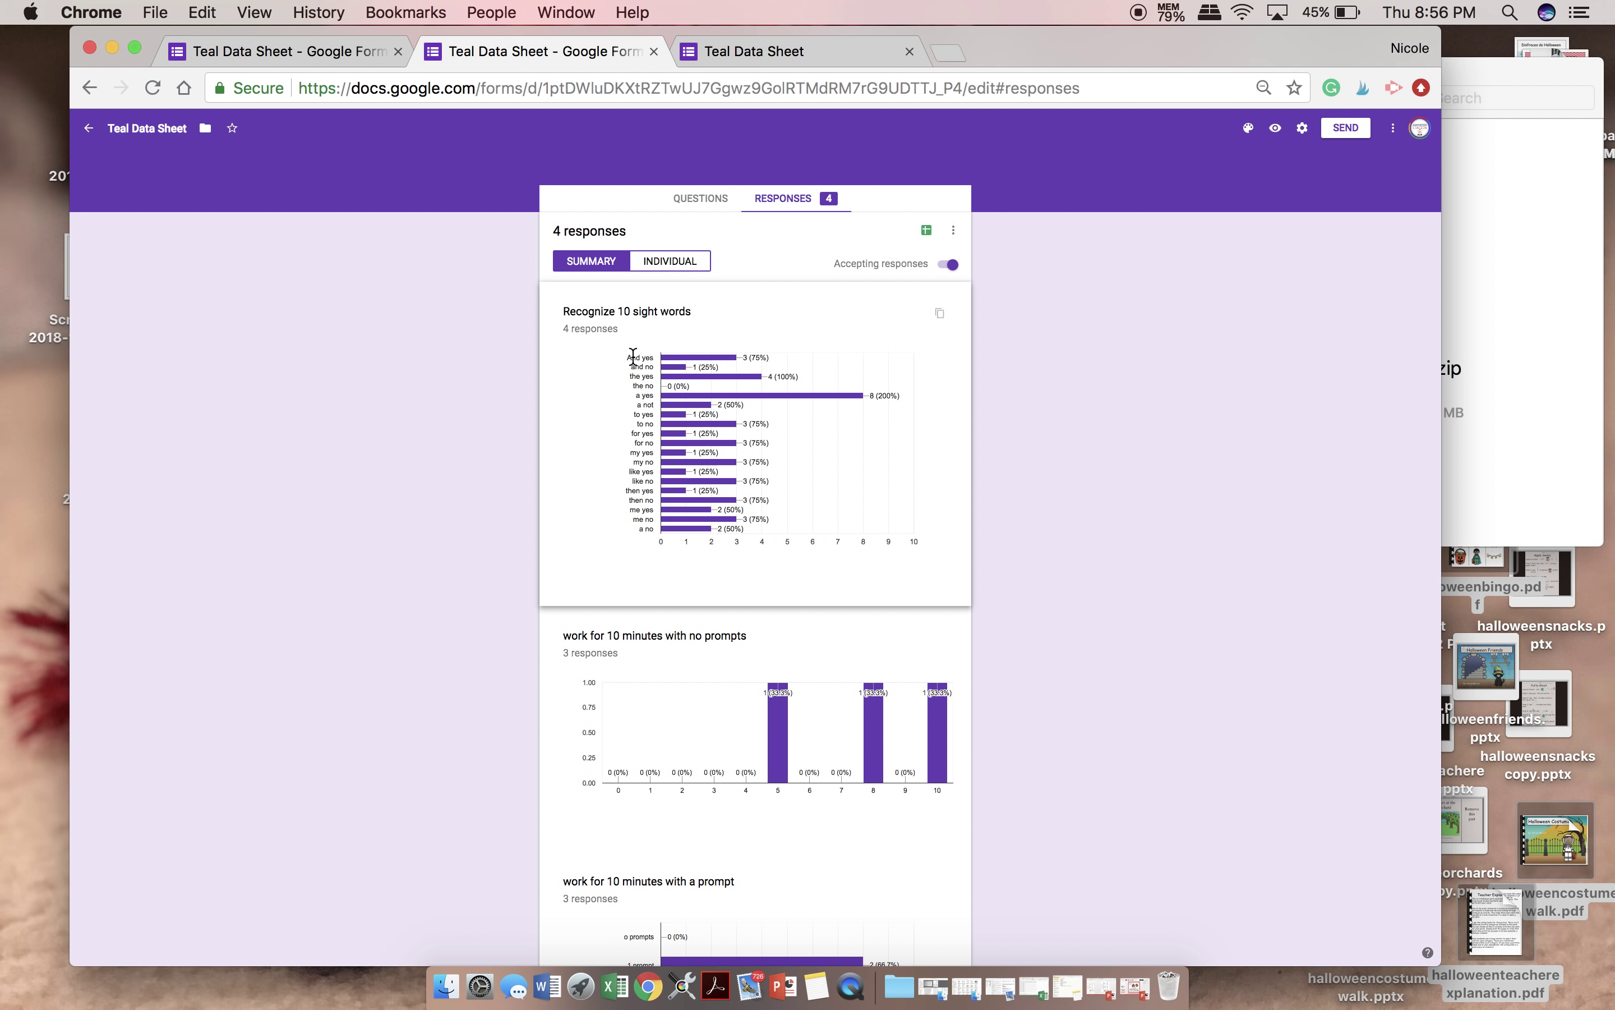
drag(652, 356, 784, 371)
mouse_move(673, 382)
- Scroll through the remaining question charts further down the summary, such as 1 prompt at 66.7%
scroll(737, 479, down, 5)
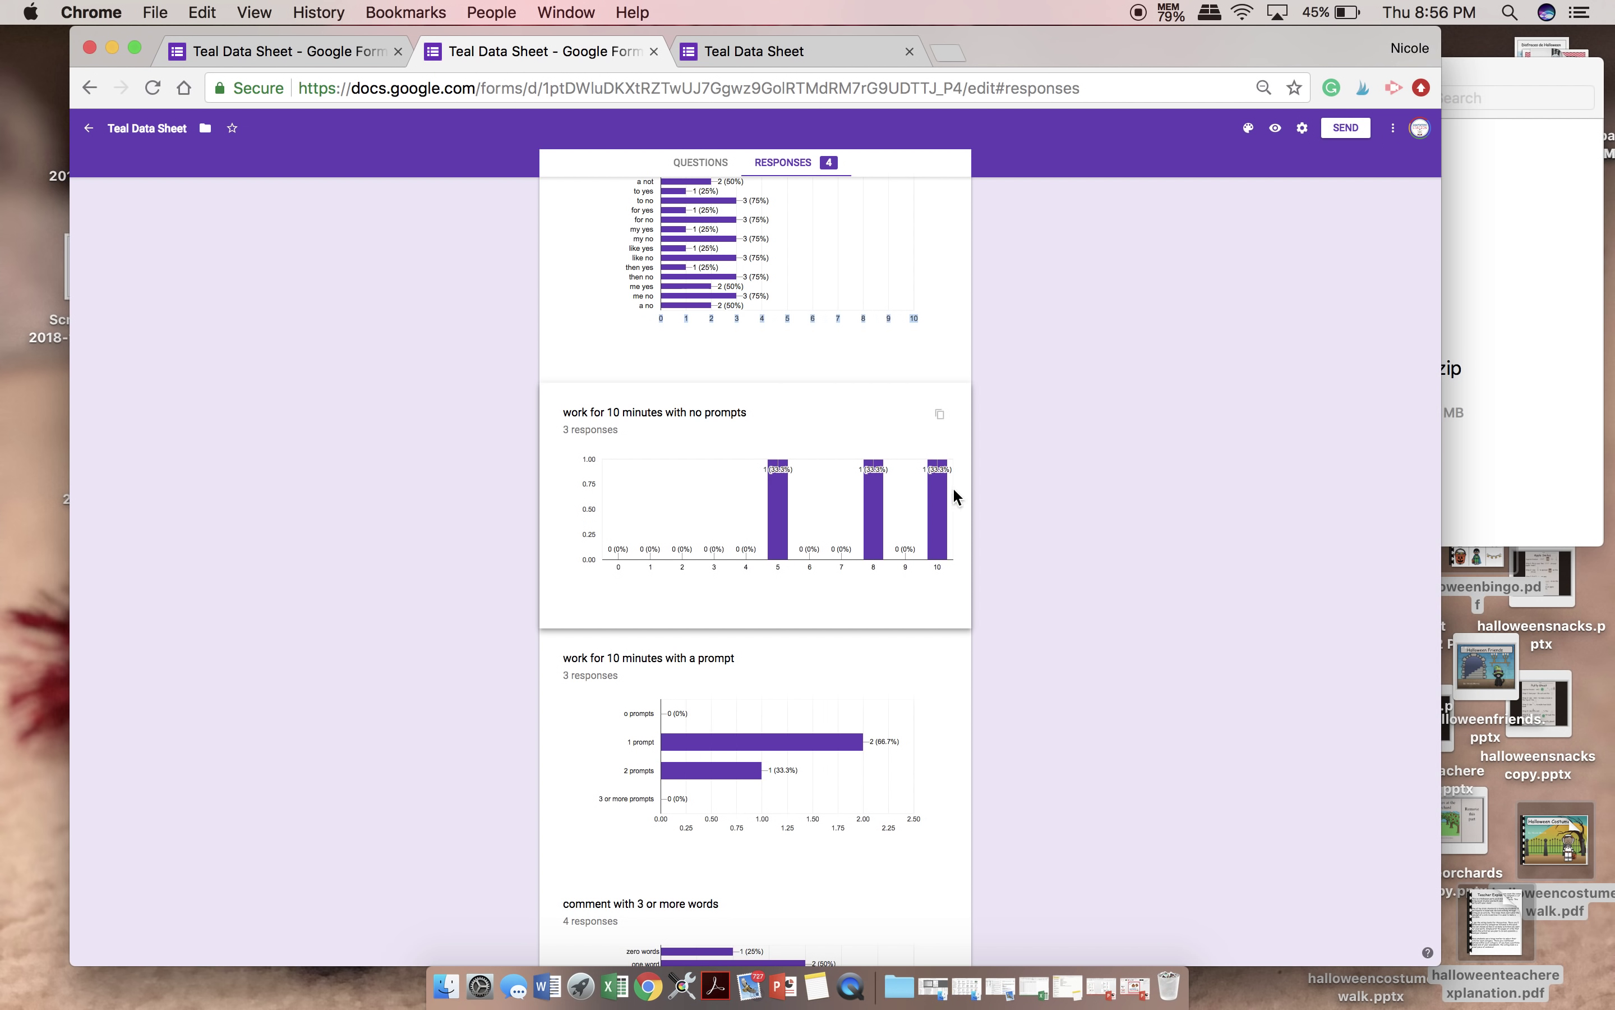
scroll(505, 467, down, 3)
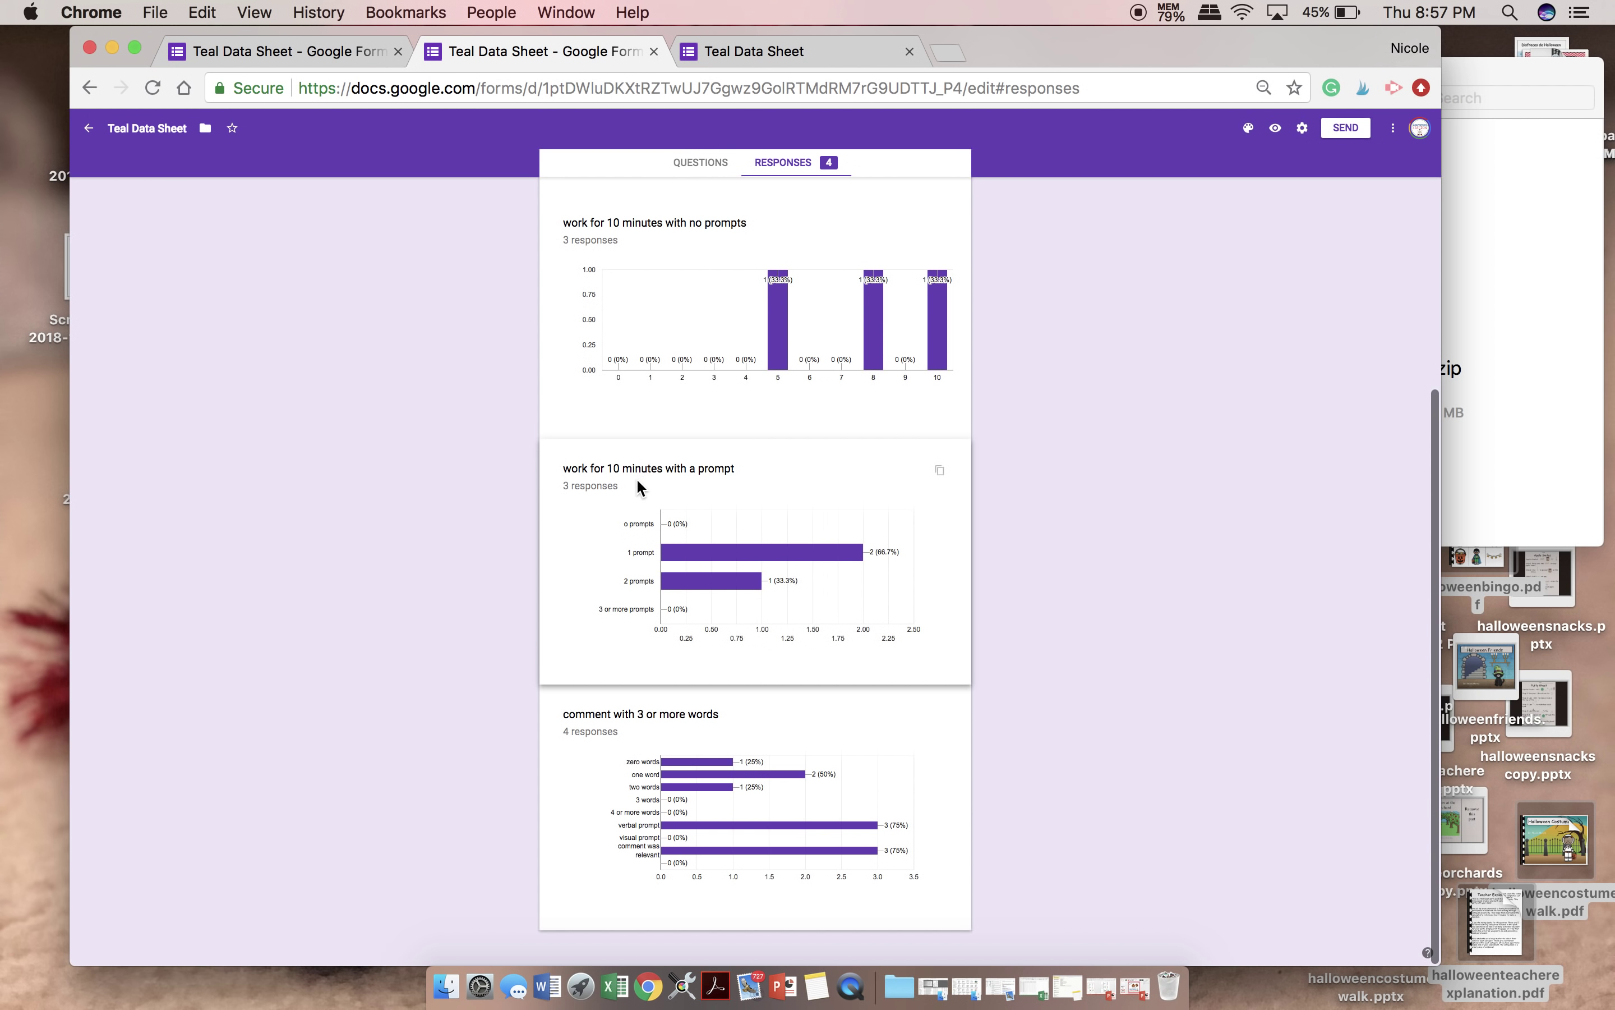
triple_click(881, 553)
mouse_move(881, 553)
mouse_down()
mouse_move(609, 560)
mouse_move(902, 552)
mouse_up()
click(878, 548)
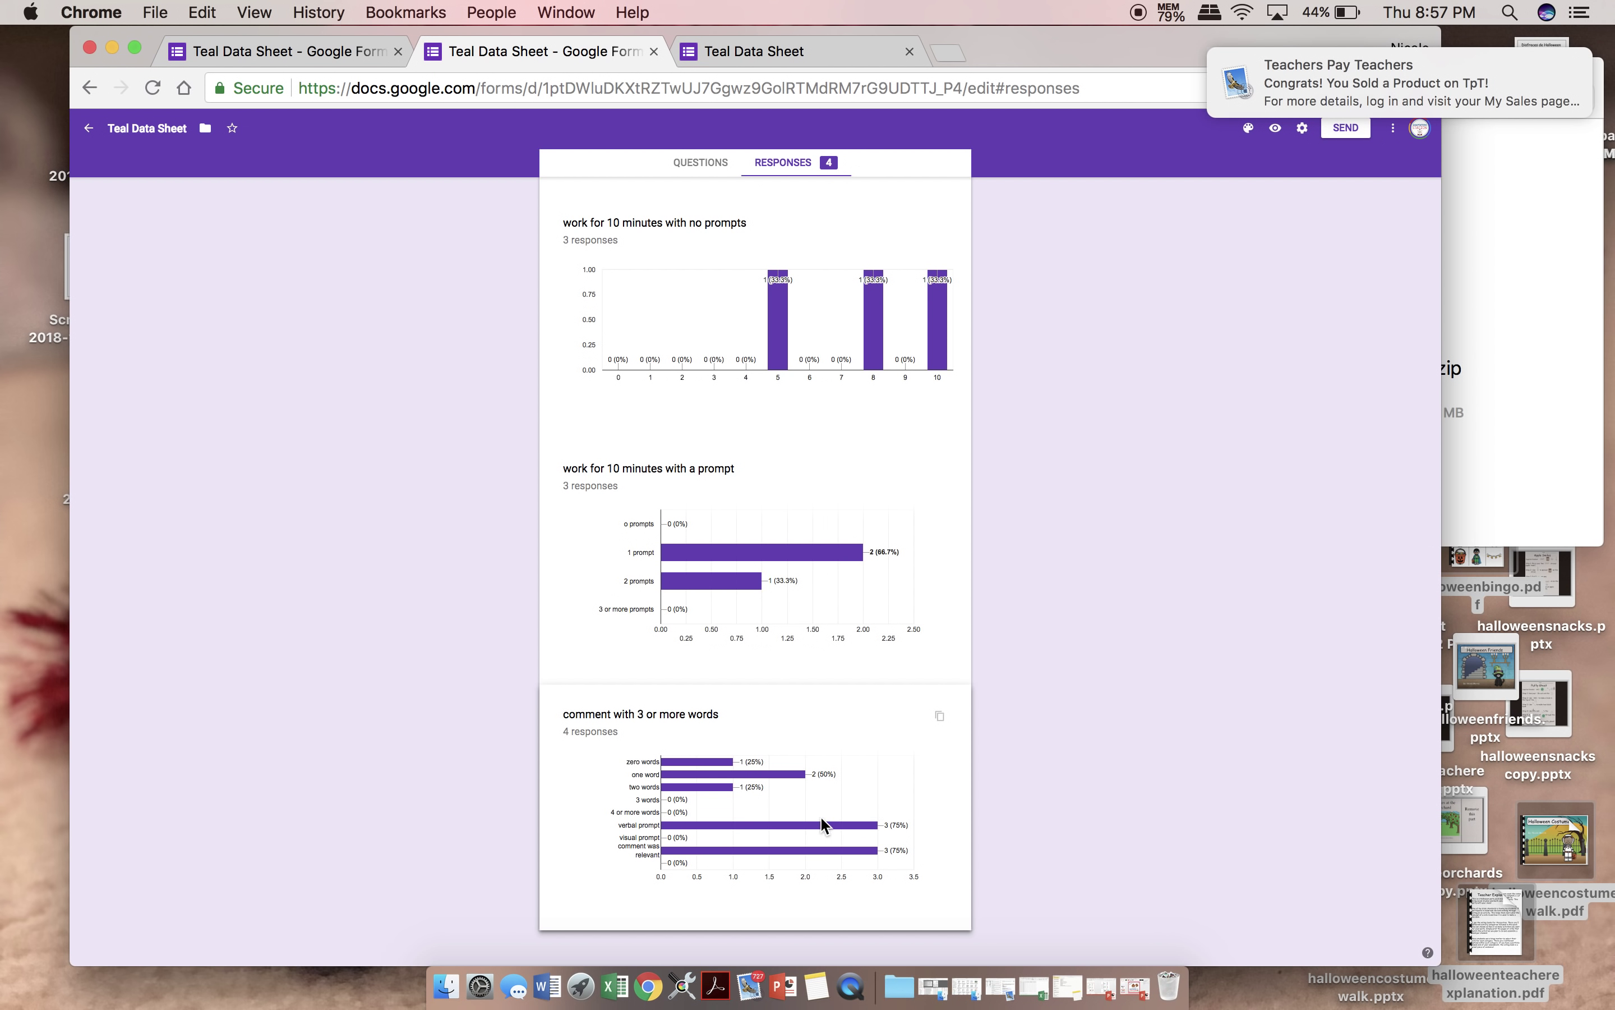
mouse_move(857, 825)
mouse_move(668, 854)
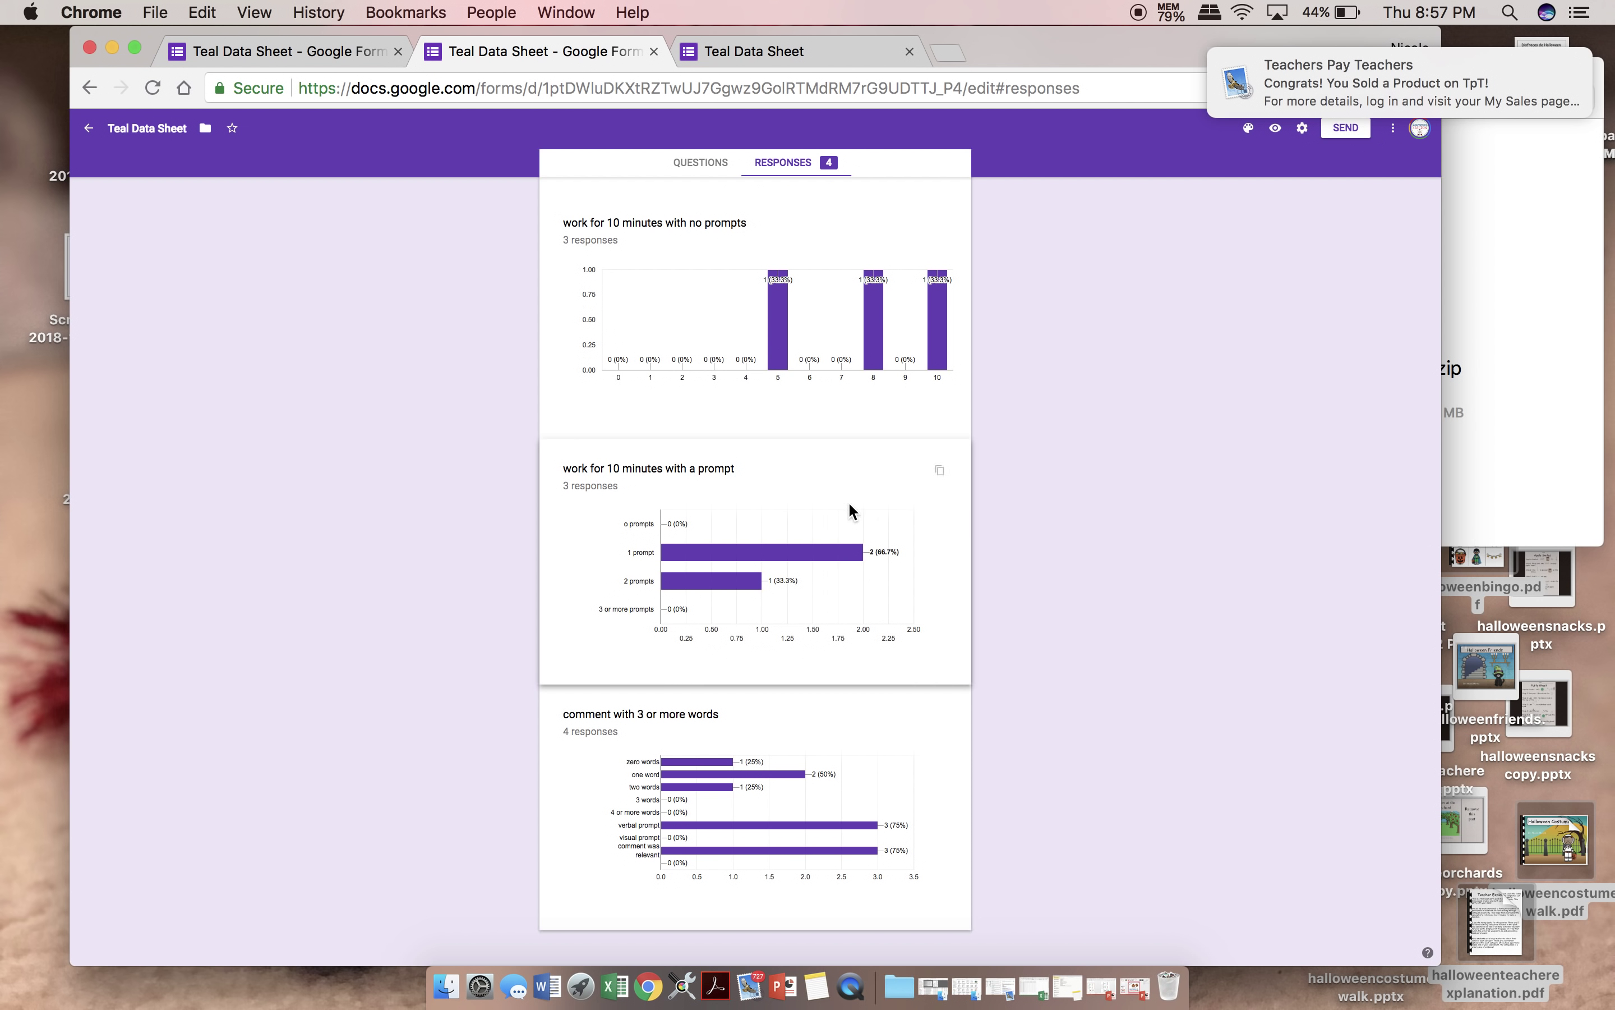
scroll(847, 501, up, 8)
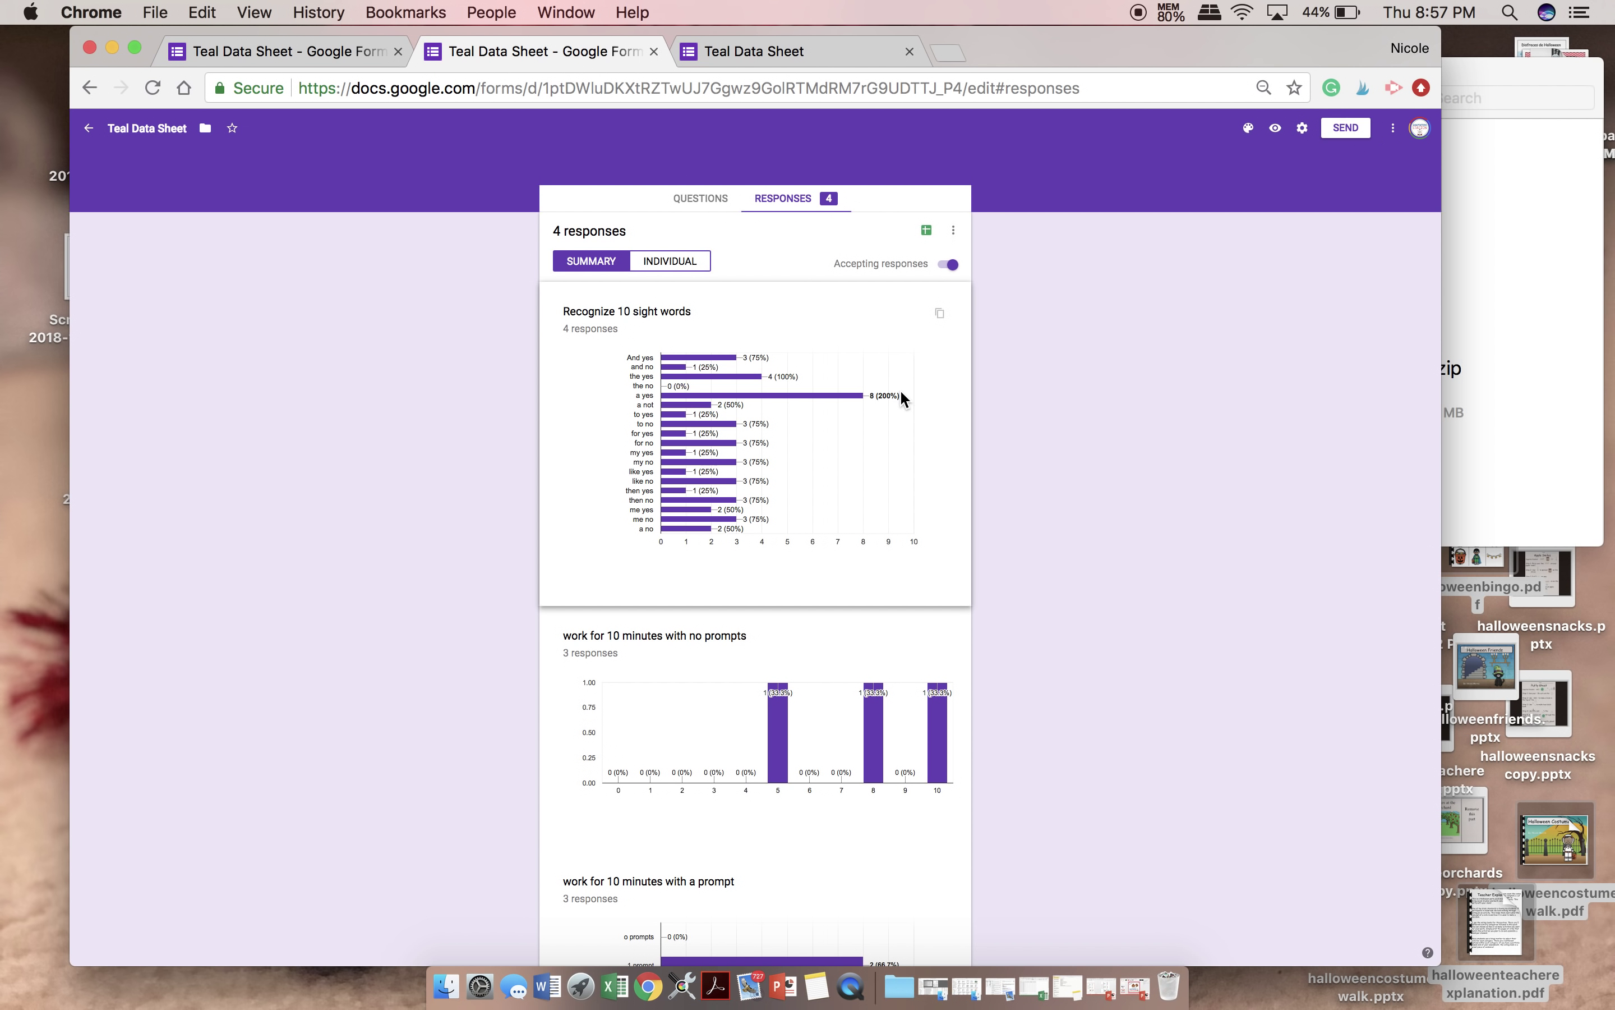
scroll(891, 414, down, 6)
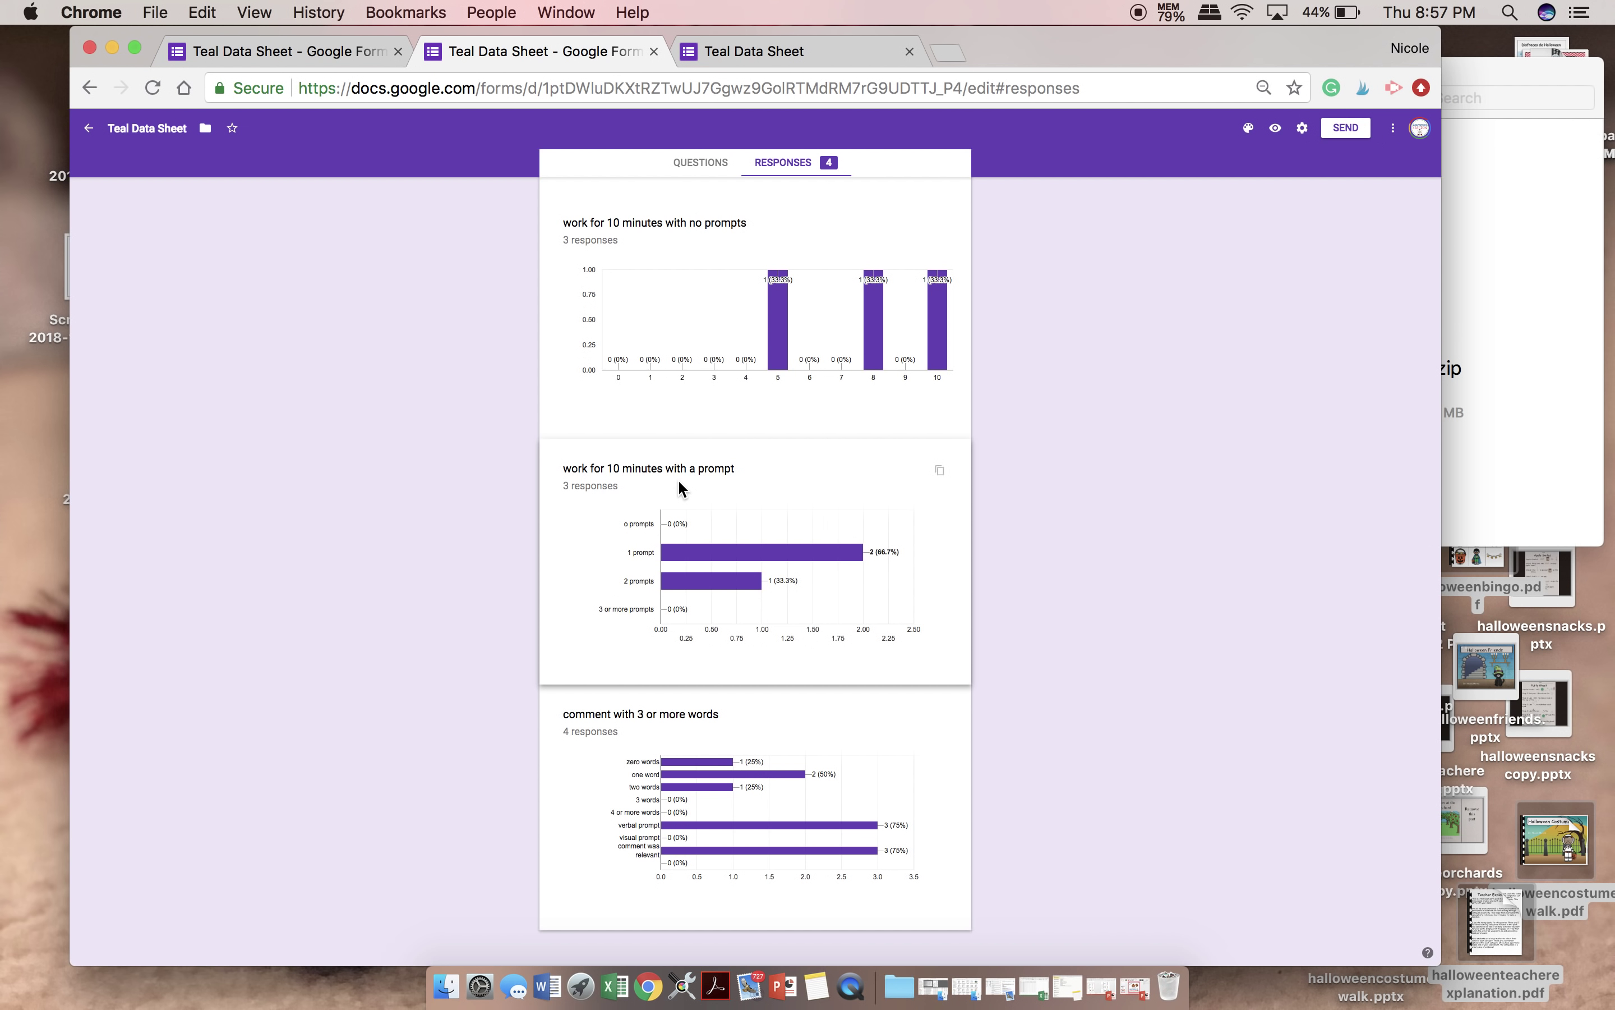
scroll(679, 488, up, 7)
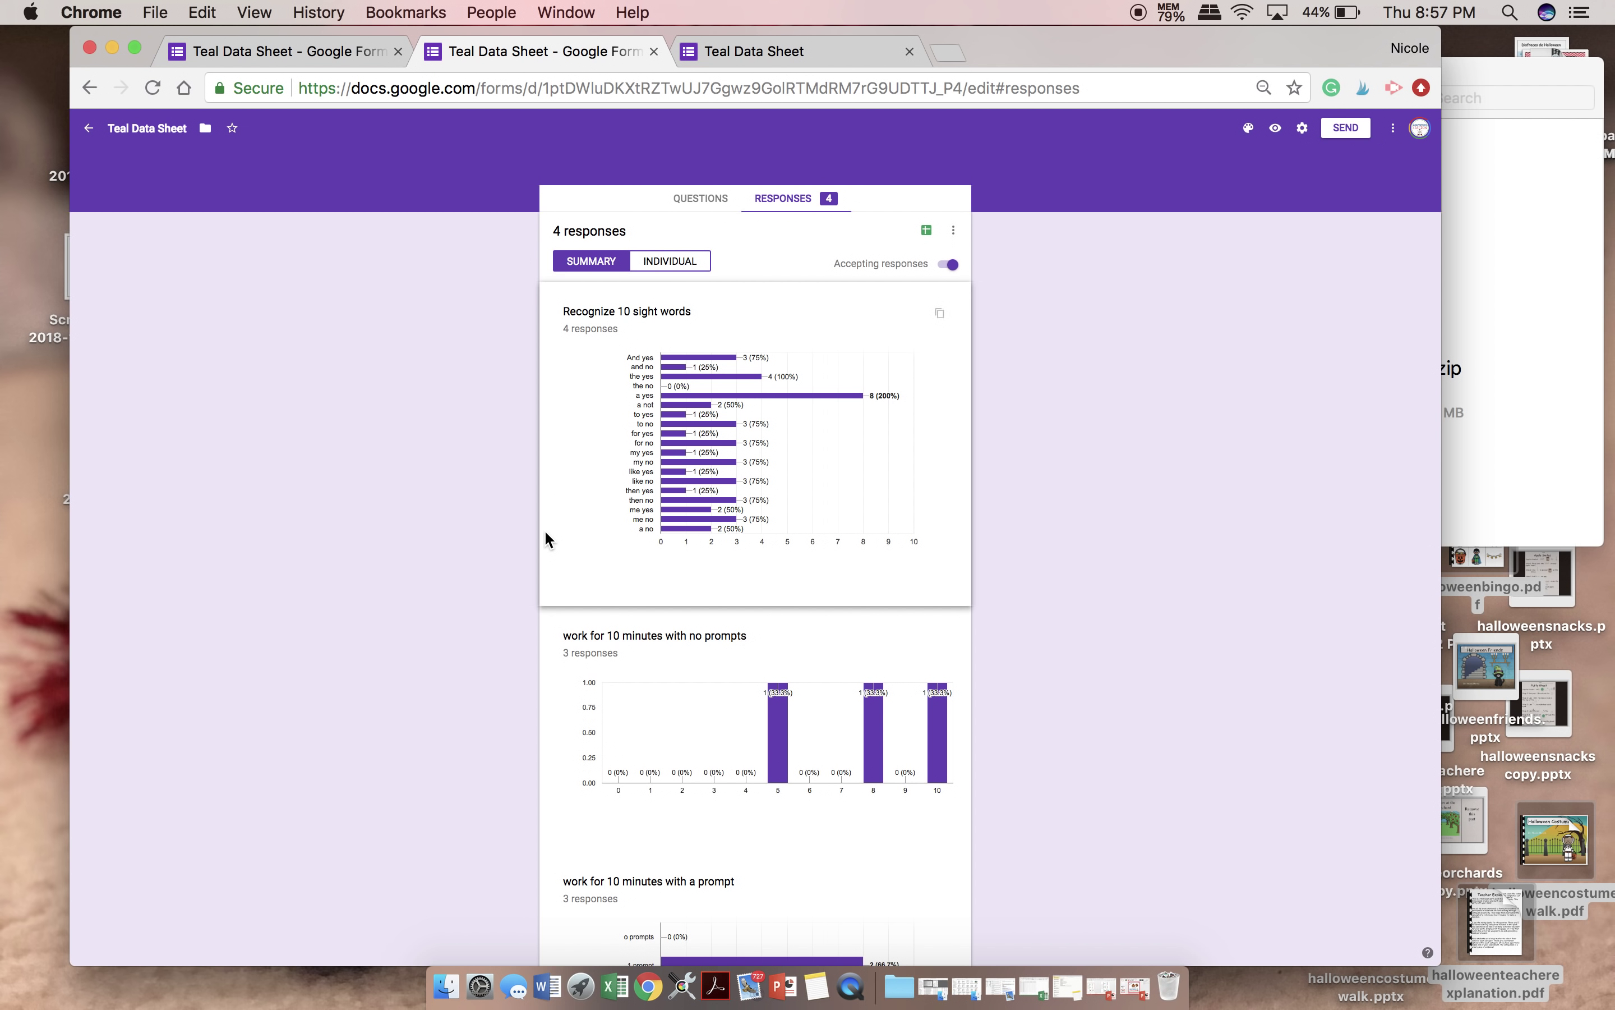